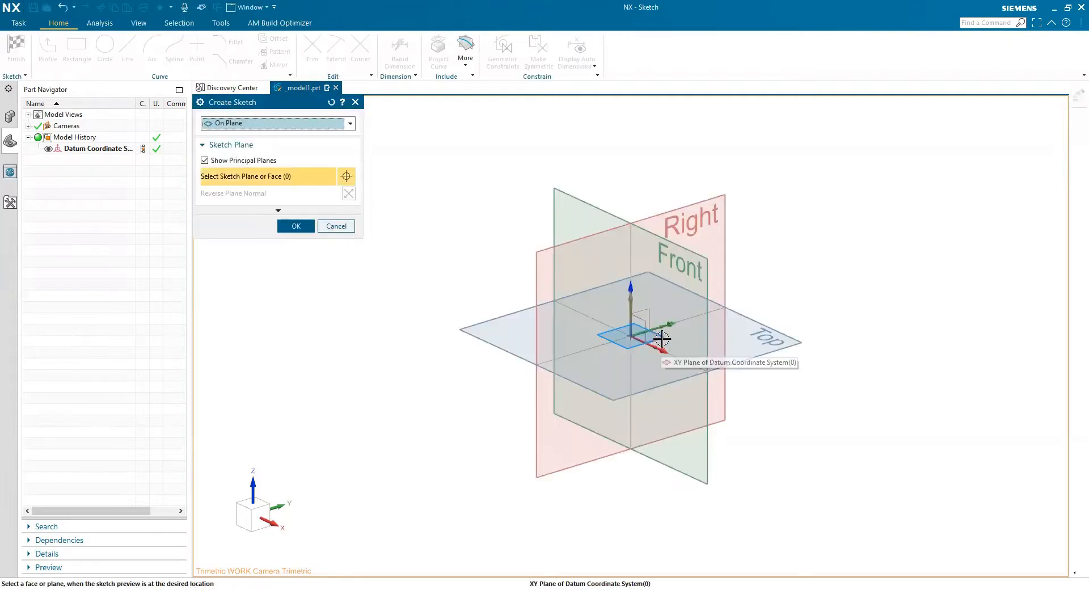
Start a sketch on the Top (XY) plane and draw a rectangle centred on the origin, about 70 by 35 mm
{"action": "left_click", "coordinate": [632, 394]}
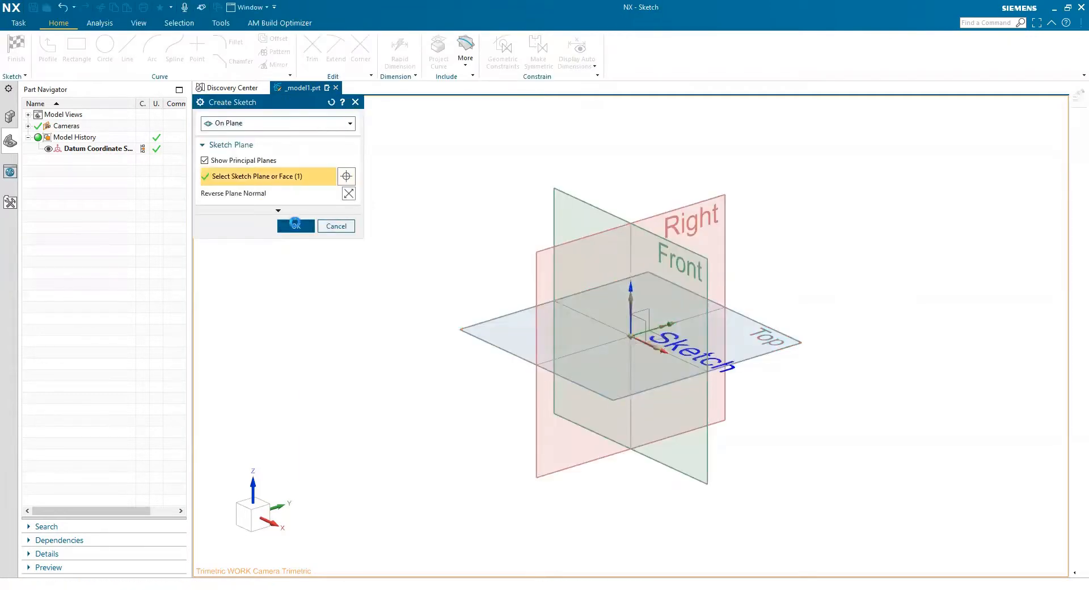
{"action": "left_click", "coordinate": [294, 226]}
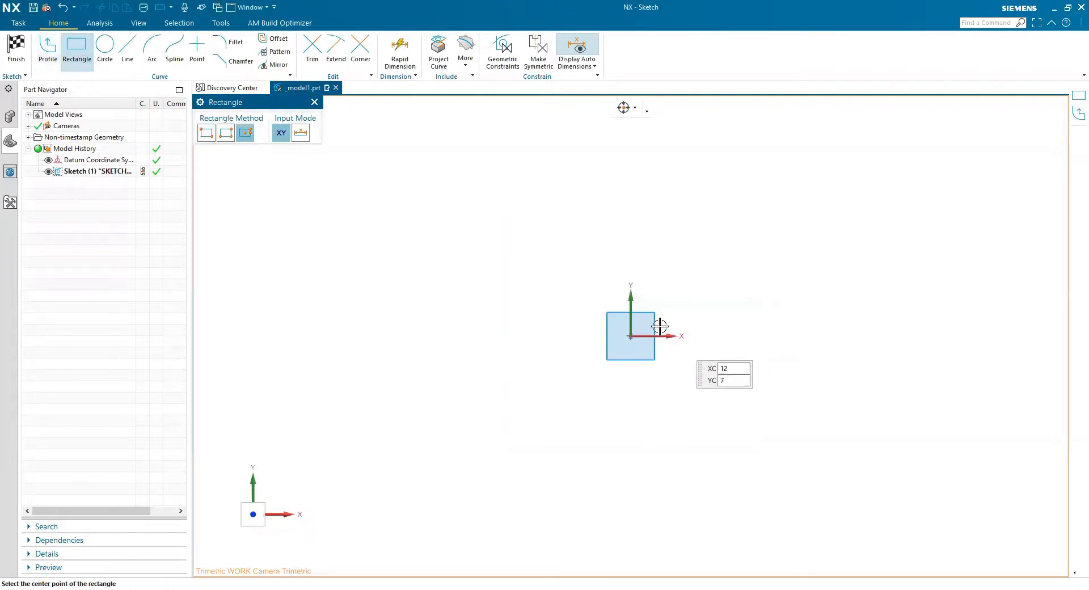
{"action": "left_click", "coordinate": [631, 336]}
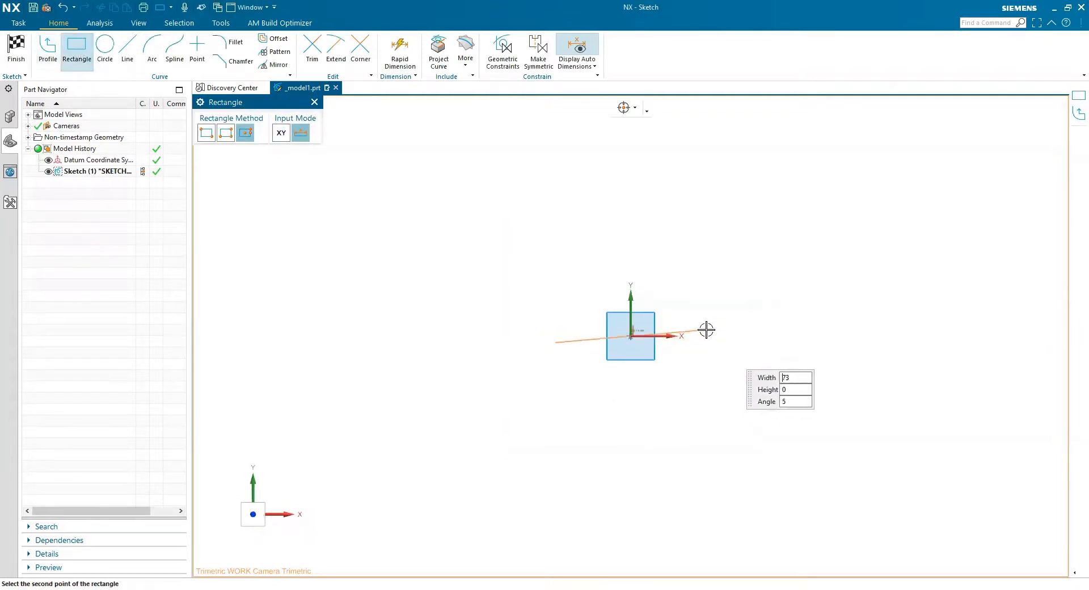
{"action": "left_click", "coordinate": [704, 336]}
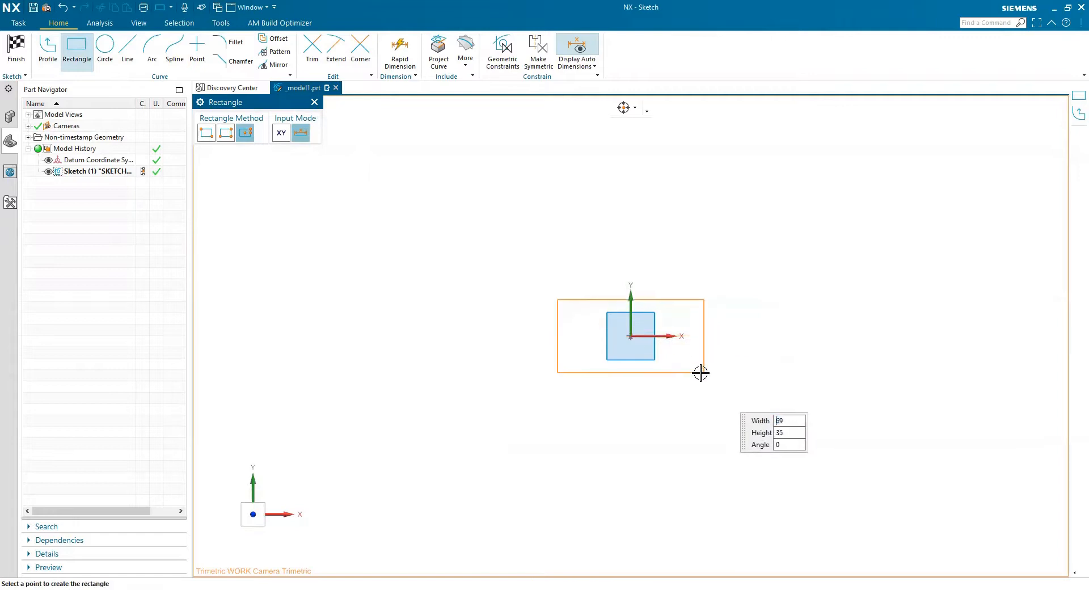
Draw an outward-bulging arc across each short side of the rectangle, with radii of about 23.6 mm on the right and 25.1 mm on the left
{"action": "left_click", "coordinate": [151, 48]}
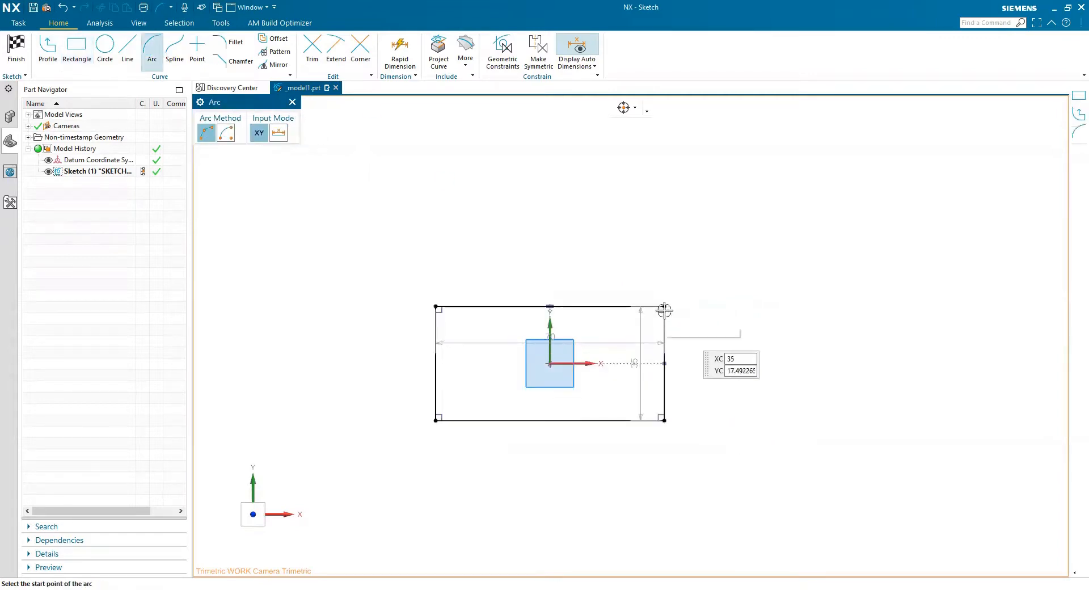
{"action": "left_click", "coordinate": [665, 307]}
{"action": "left_click", "coordinate": [665, 421]}
{"action": "left_click", "coordinate": [690, 373]}
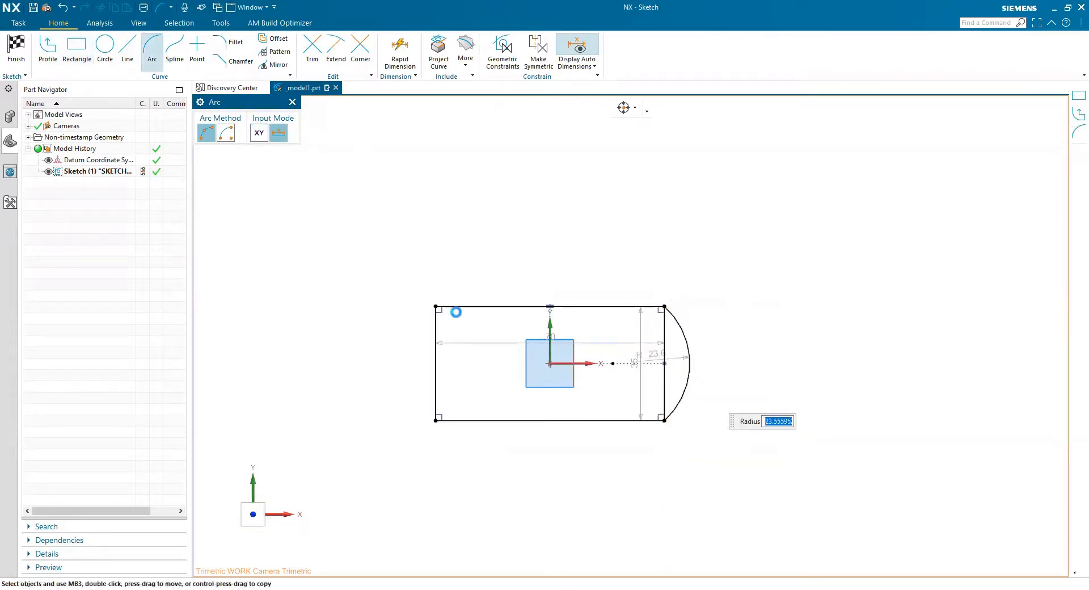
{"action": "left_click", "coordinate": [436, 307]}
{"action": "left_click", "coordinate": [436, 421]}
{"action": "left_click", "coordinate": [413, 373]}
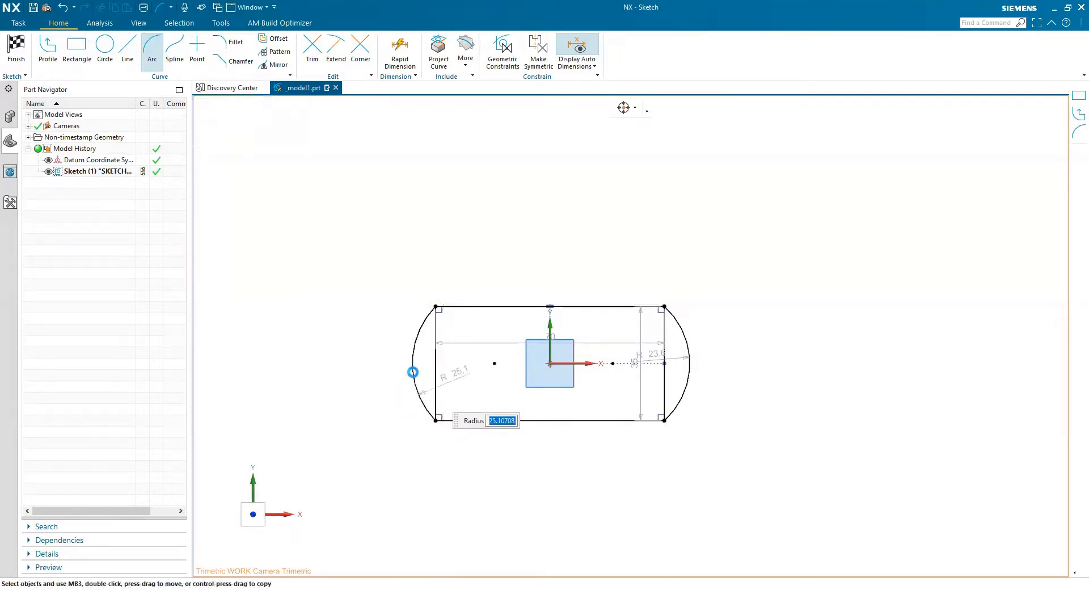
{"action": "key", "text": "Escape"}
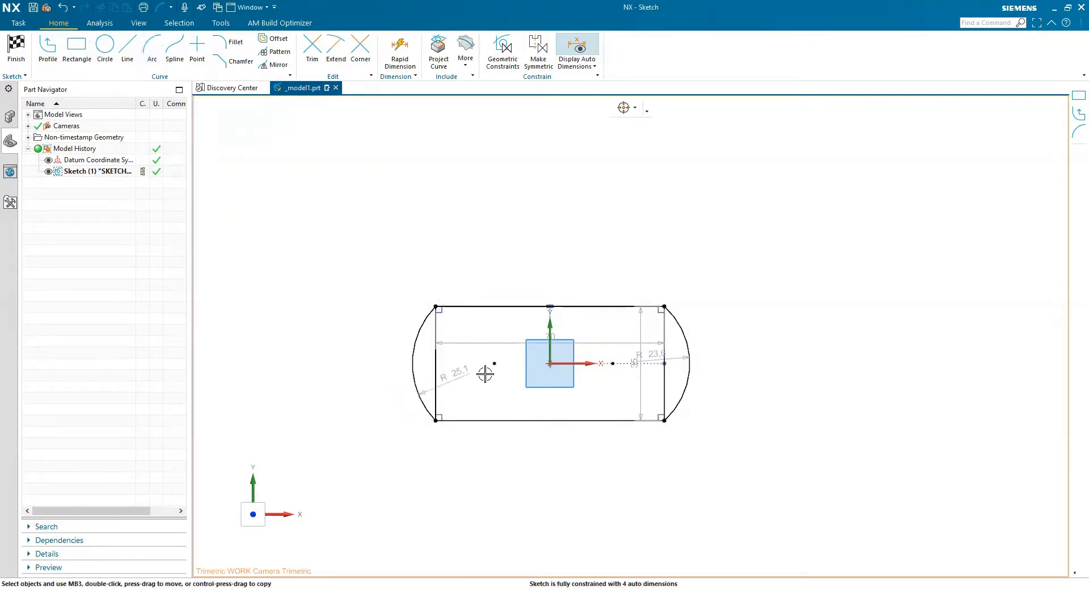
Set the radius of both end arcs to 42 mm, first the left one and then the right one
{"action": "scroll", "coordinate": [486, 373], "scroll_direction": "up", "scroll_amount": 2}
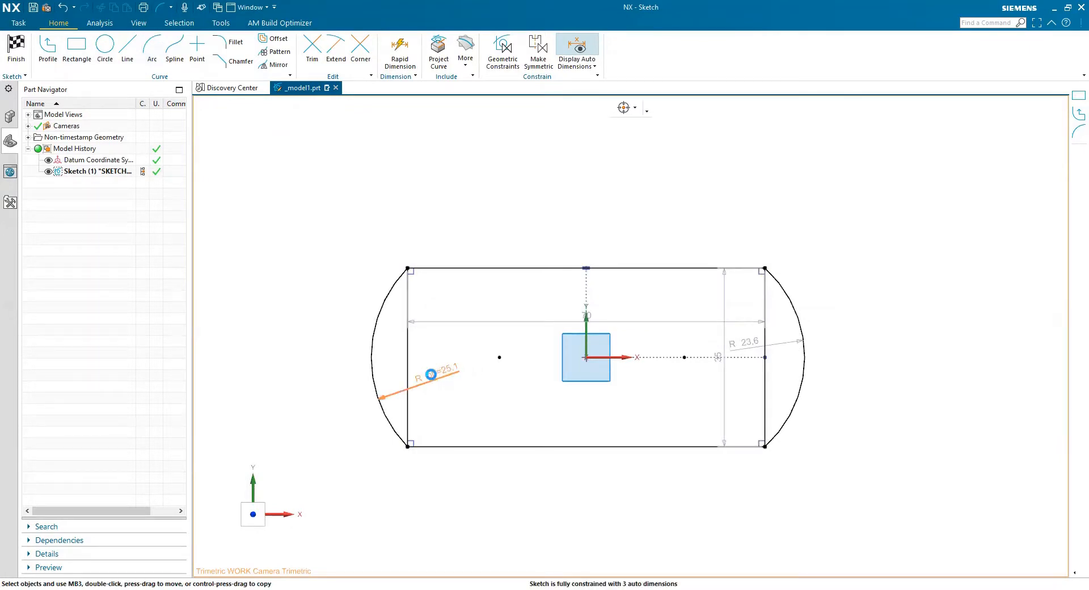
{"action": "double_click", "coordinate": [431, 375]}
{"action": "type", "text": "42"}
{"action": "key", "text": "Return"}
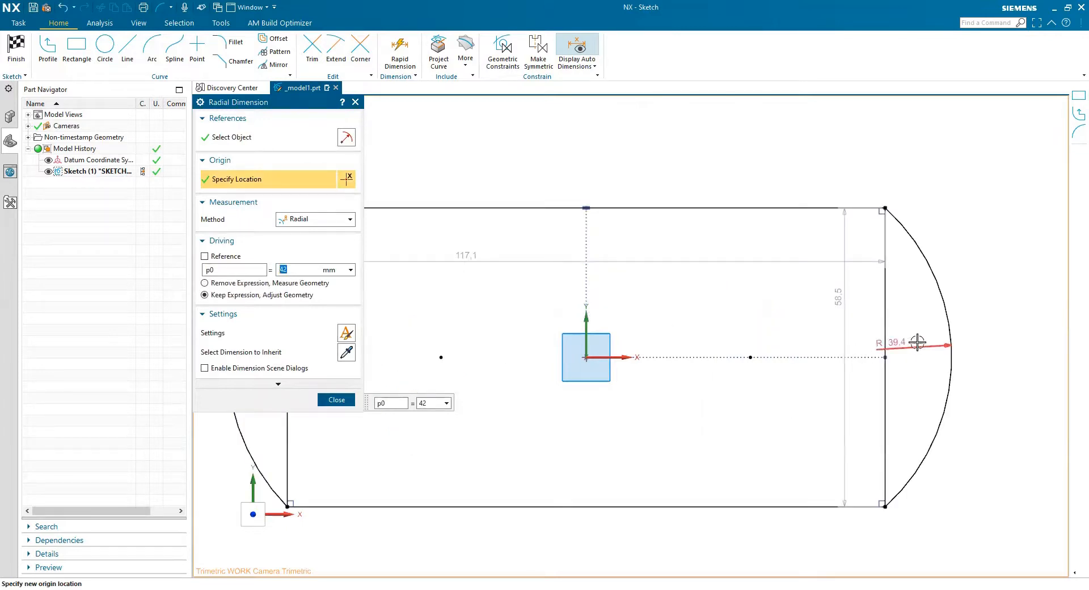
{"action": "double_click", "coordinate": [902, 351]}
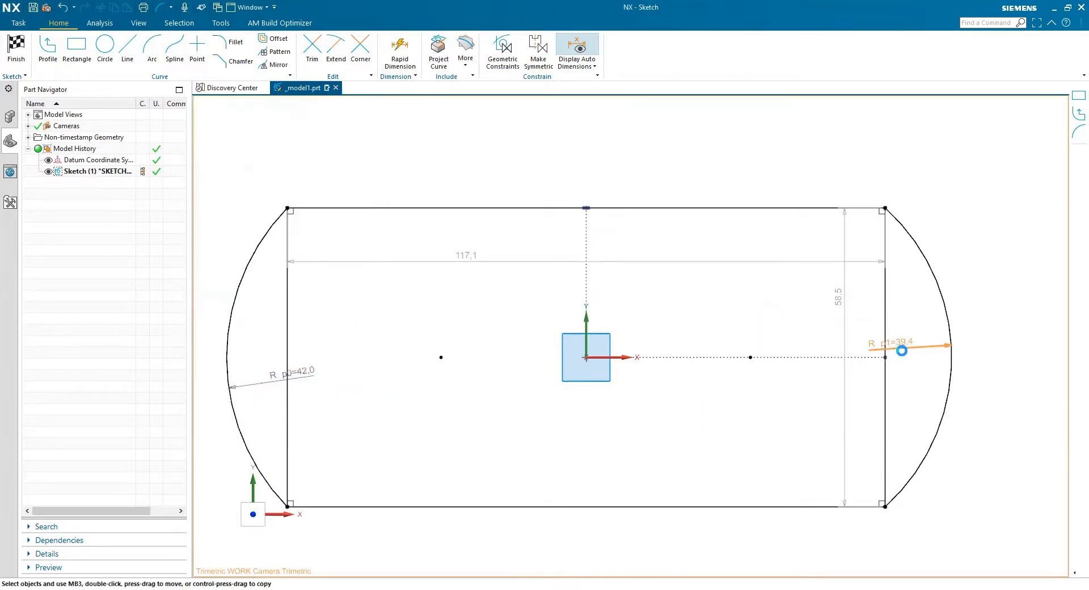
{"action": "type", "text": "42"}
{"action": "key", "text": "Return"}
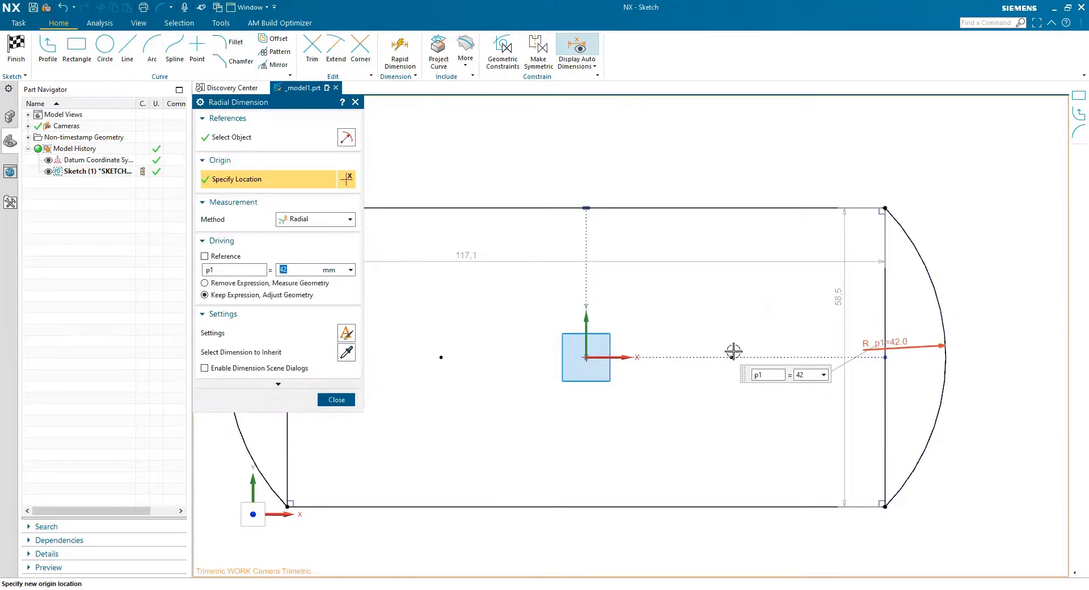
{"action": "left_click", "coordinate": [335, 400]}
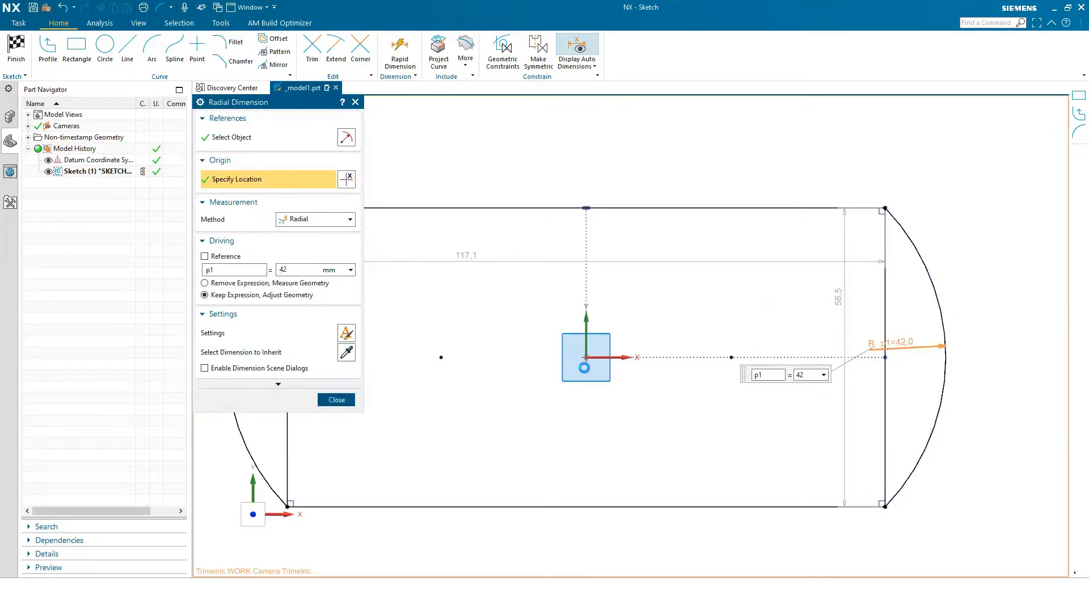
Set the rectangle's height to 60 mm
{"action": "double_click", "coordinate": [840, 295]}
{"action": "type", "text": "60"}
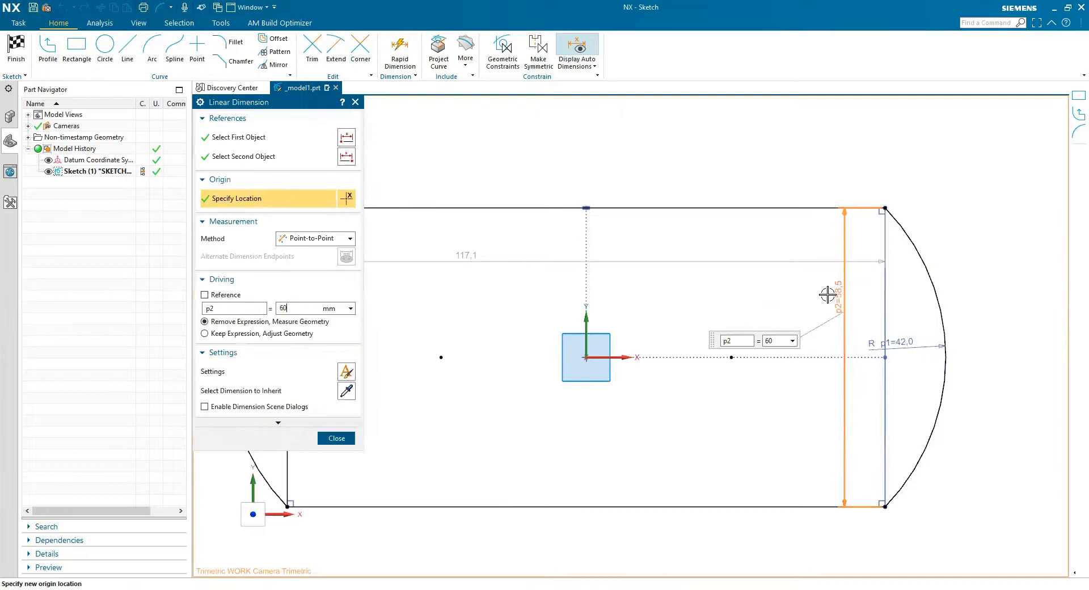
{"action": "key", "text": "Return"}
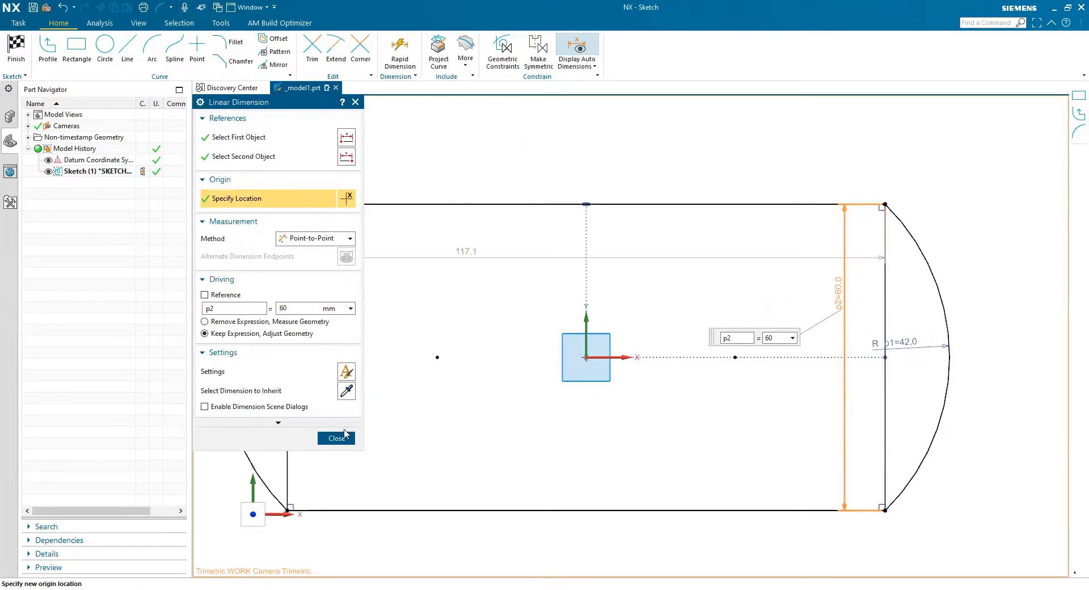
Dimension the profile's overall length between the outermost points of the two end arcs as 115 mm
{"action": "left_click", "coordinate": [400, 50]}
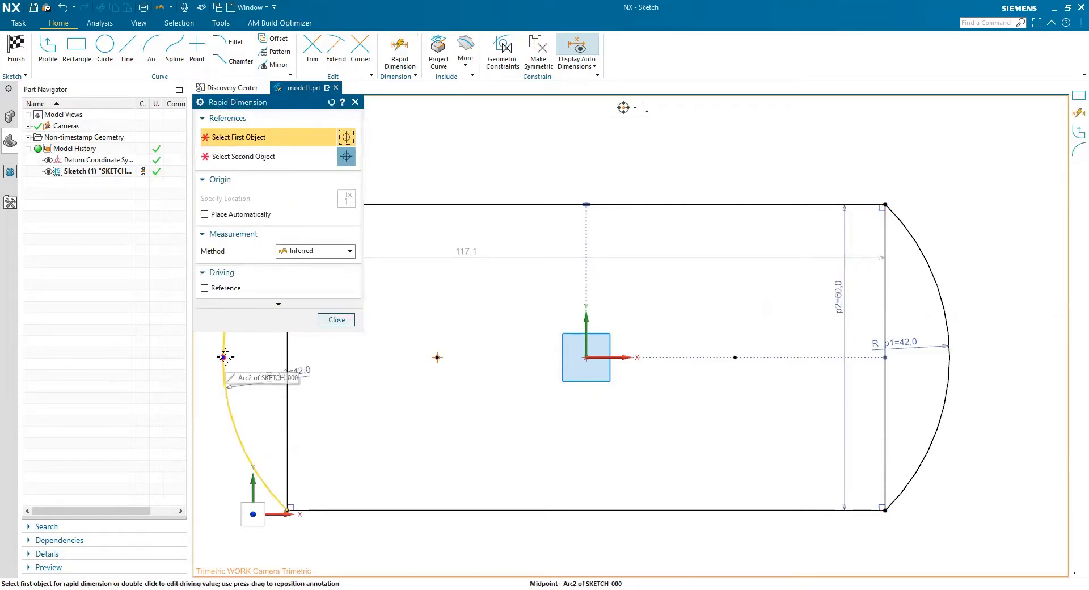
{"action": "left_click", "coordinate": [953, 344]}
{"action": "left_click", "coordinate": [518, 130]}
{"action": "type", "text": "115"}
{"action": "key", "text": "Return"}
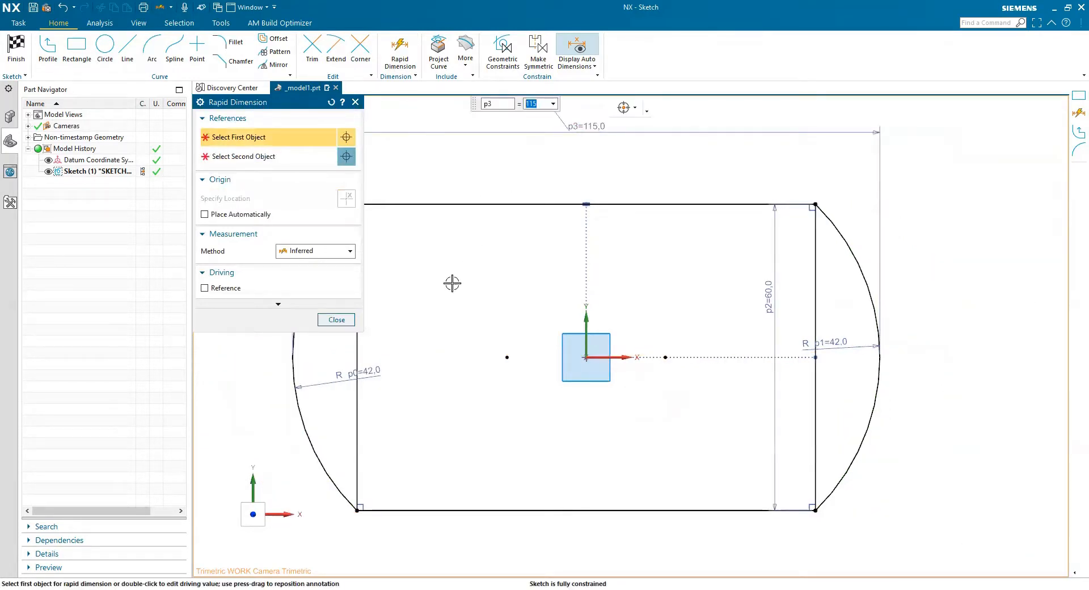
{"action": "left_click", "coordinate": [348, 319]}
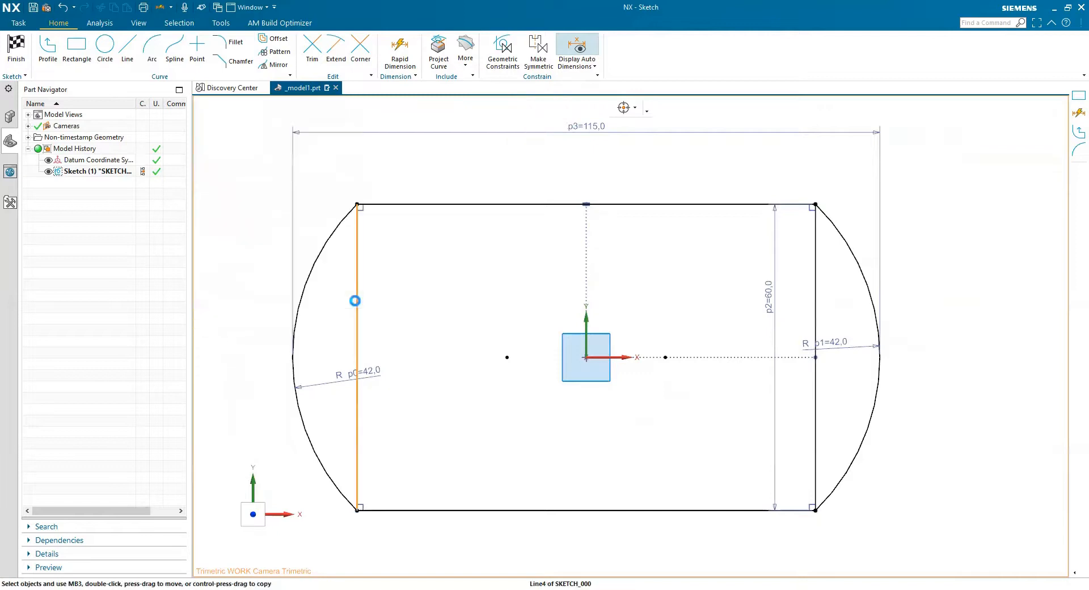
Convert the rectangle's two vertical side lines to reference lines
{"action": "left_click", "coordinate": [357, 286]}
{"action": "right_click", "coordinate": [357, 284]}
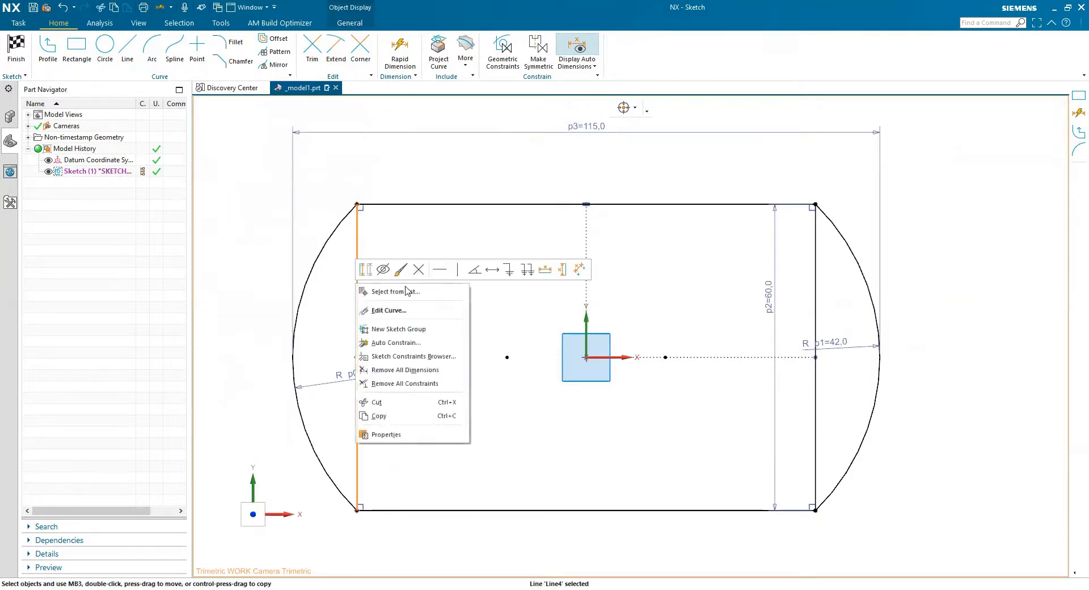
{"action": "left_click", "coordinate": [366, 270]}
{"action": "right_click", "coordinate": [816, 262]}
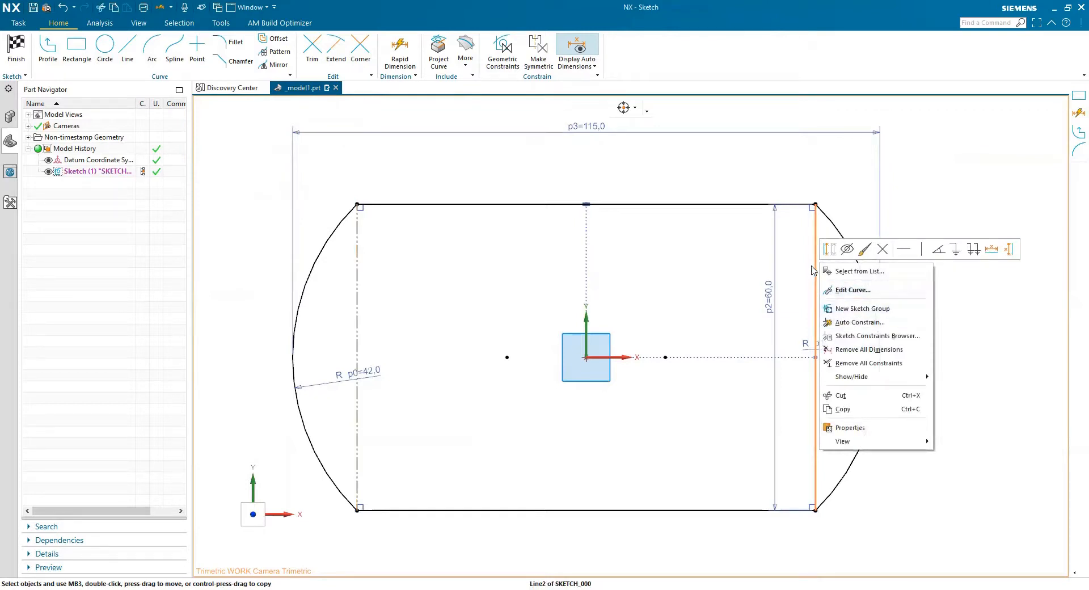
{"action": "left_click", "coordinate": [829, 249]}
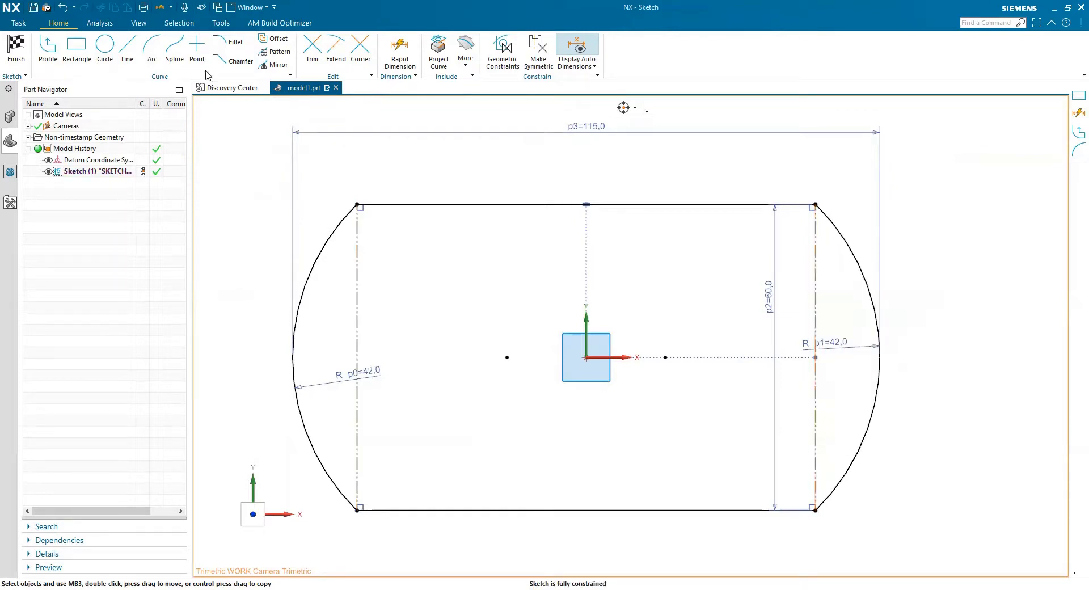
Draw two circles of 30 mm diameter on the horizontal axis, one on each side of the origin
{"action": "left_click", "coordinate": [105, 45]}
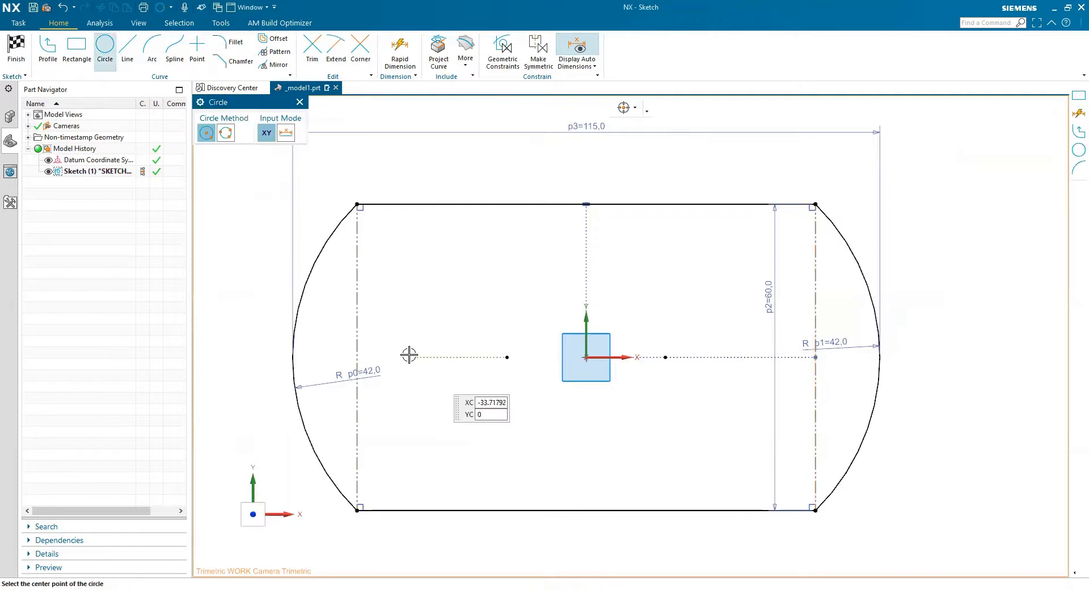
{"action": "left_click", "coordinate": [422, 356]}
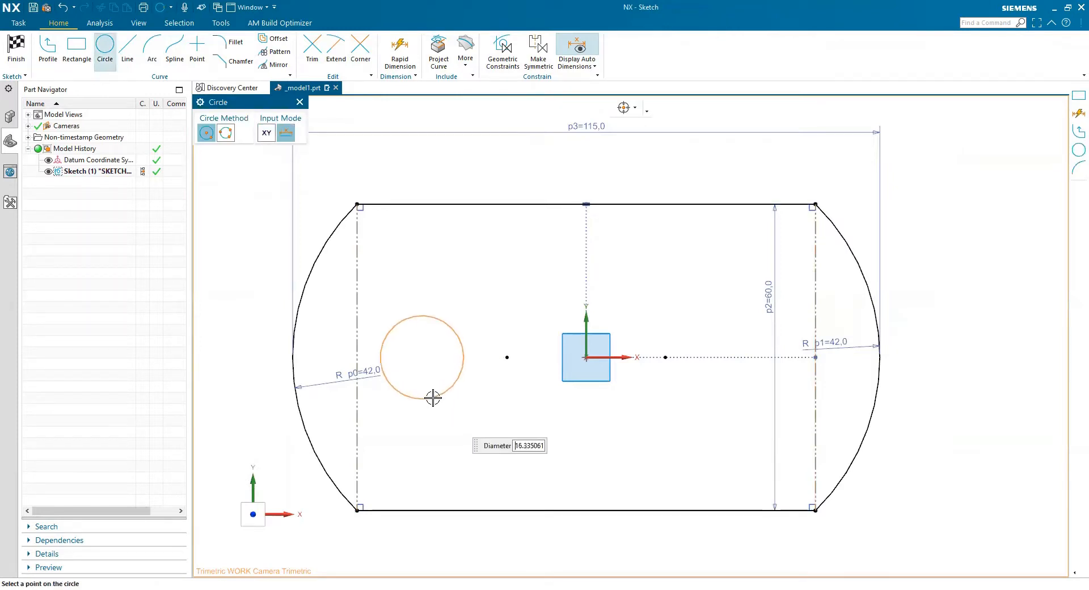
{"action": "type", "text": "30"}
{"action": "key", "text": "Return"}
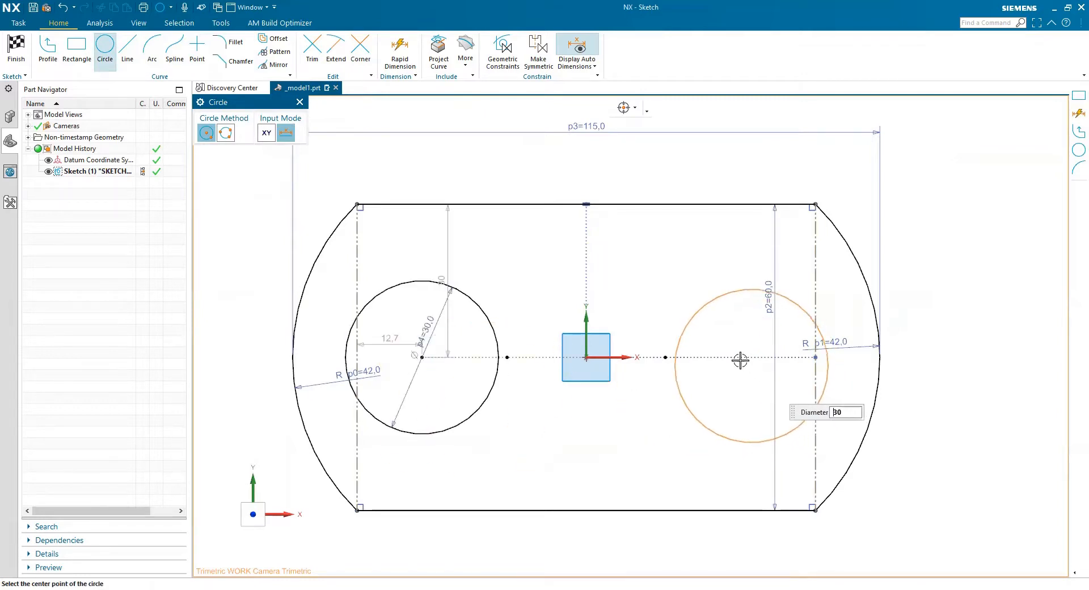
{"action": "left_click", "coordinate": [734, 357]}
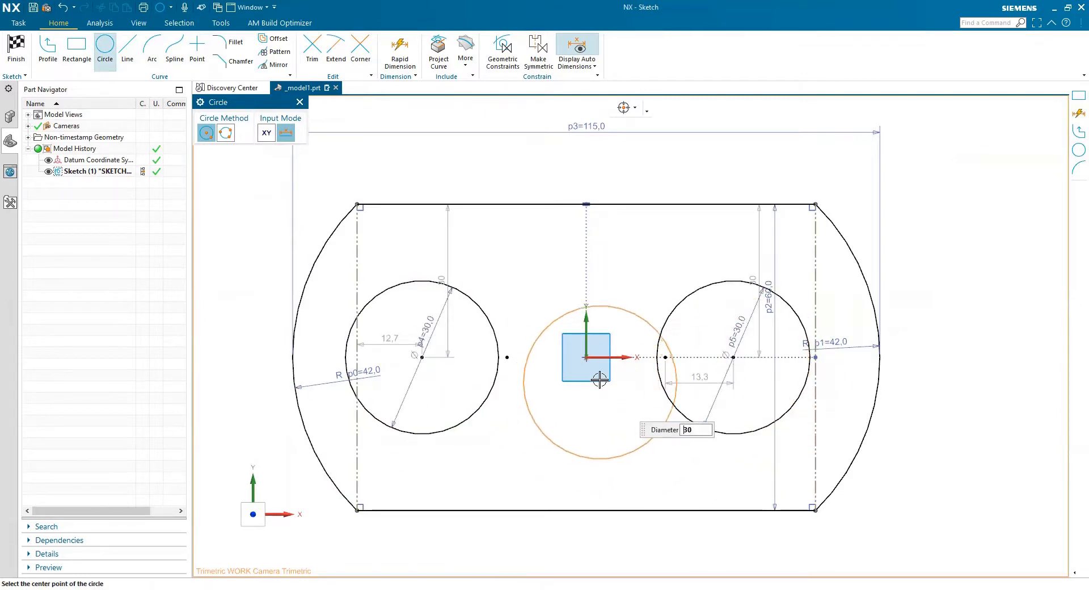
{"action": "key", "text": "Escape"}
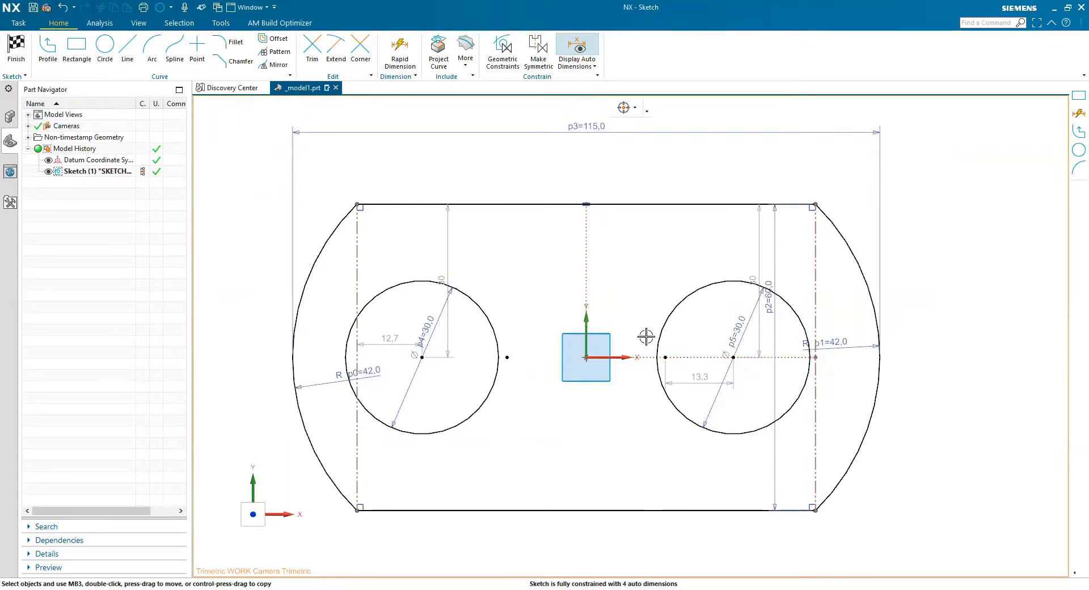
{"action": "scroll", "coordinate": [627, 354], "scroll_direction": "up", "scroll_amount": 5}
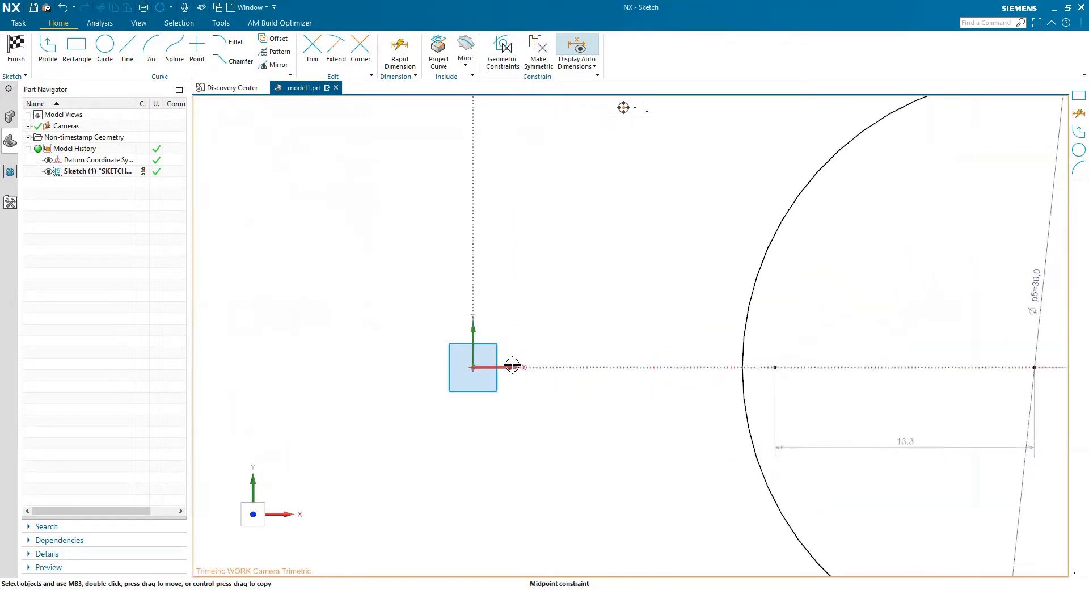
{"action": "left_click", "coordinate": [512, 366]}
{"action": "left_click", "coordinate": [742, 394]}
{"action": "scroll", "coordinate": [944, 366], "scroll_direction": "down", "scroll_amount": 9}
{"action": "key", "text": "Escape"}
{"action": "scroll", "coordinate": [1037, 364], "scroll_direction": "up", "scroll_amount": 3}
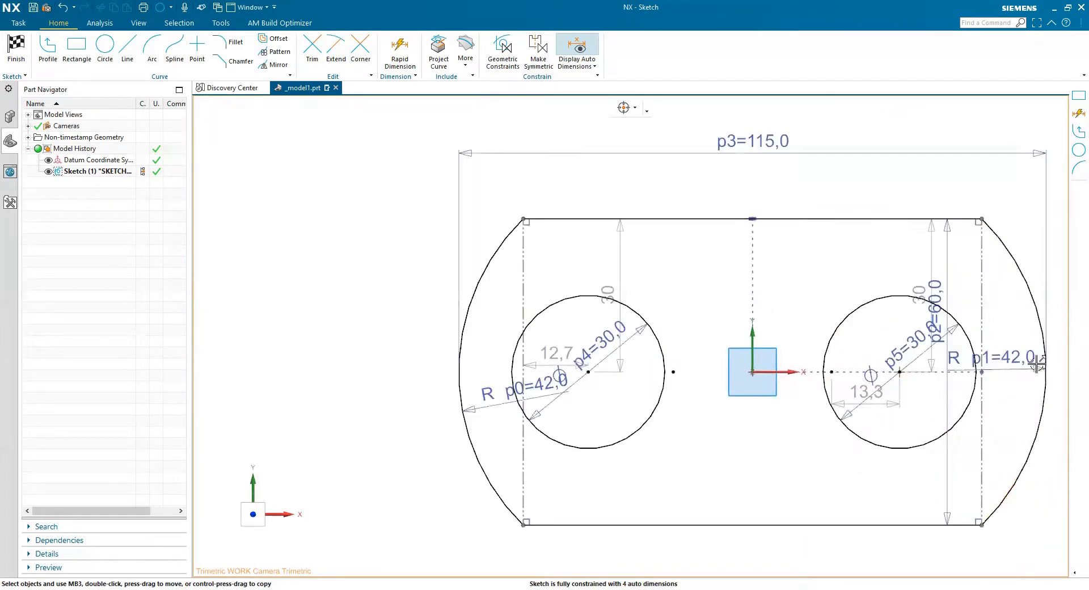
{"action": "scroll", "coordinate": [1037, 364], "scroll_direction": "up", "scroll_amount": 3}
Hide the auto dimensions and align each circle's centre horizontally with the midpoint of the adjacent end arc
{"action": "left_click", "coordinate": [571, 58]}
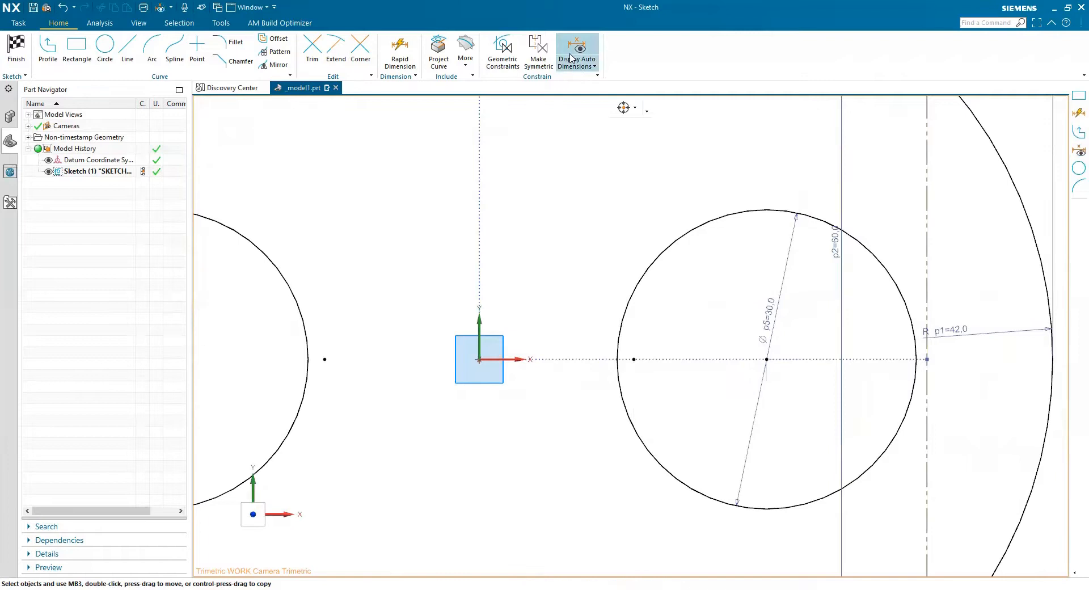
{"action": "scroll", "coordinate": [719, 271], "scroll_direction": "down", "scroll_amount": 4}
{"action": "left_click", "coordinate": [855, 306]}
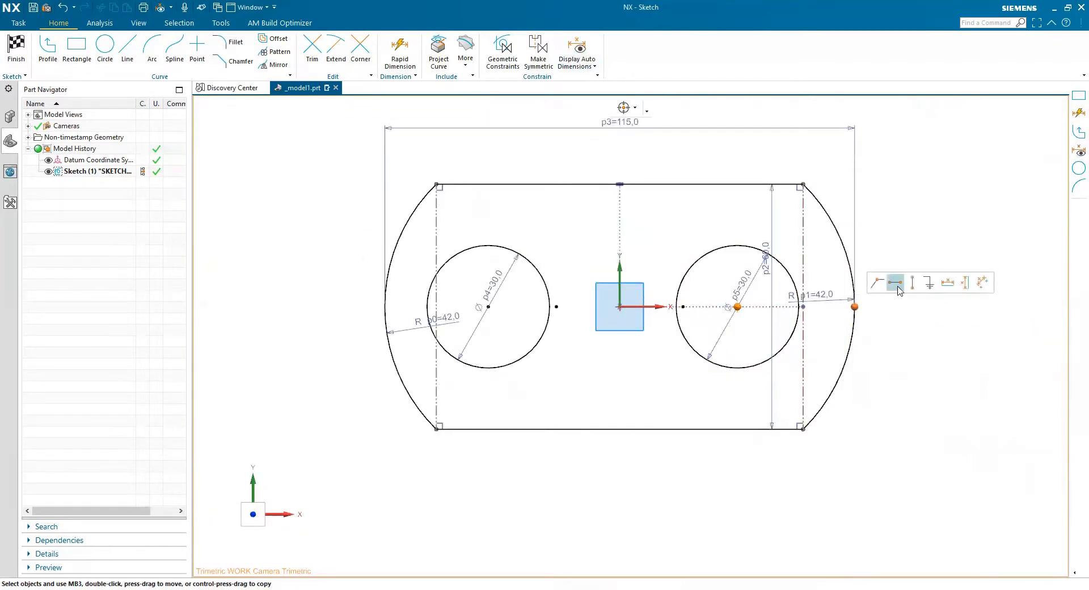
{"action": "left_click", "coordinate": [896, 283]}
{"action": "left_click", "coordinate": [384, 307]}
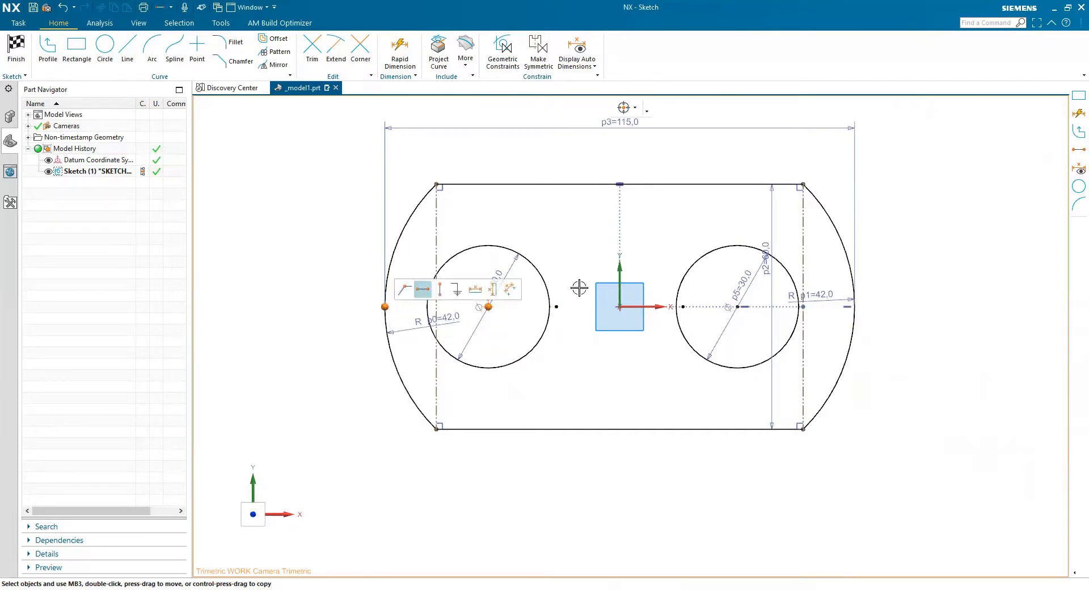
Dimension the left circle's centre at a horizontal distance of 25 mm from the sketch origin
{"action": "key", "text": "d"}
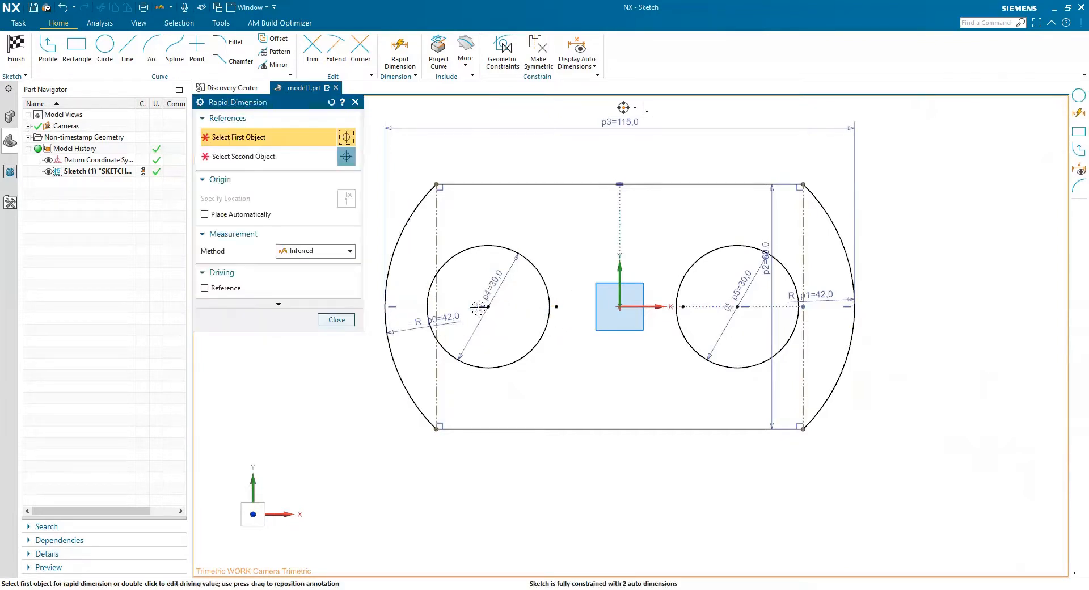
{"action": "left_click", "coordinate": [487, 307]}
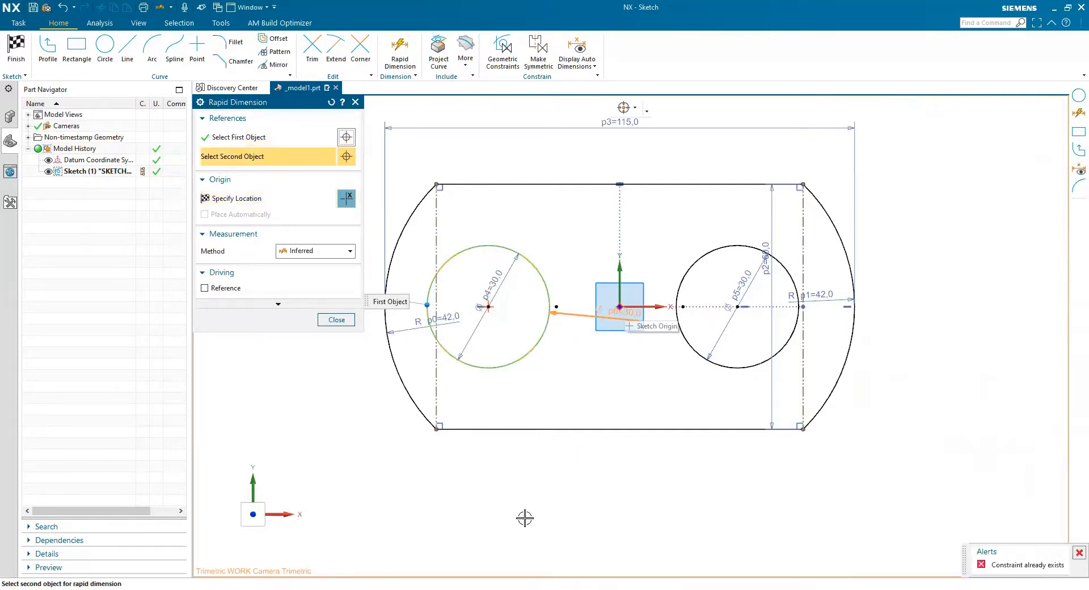
{"action": "left_click", "coordinate": [481, 503]}
{"action": "type", "text": "25"}
{"action": "key", "text": "Return"}
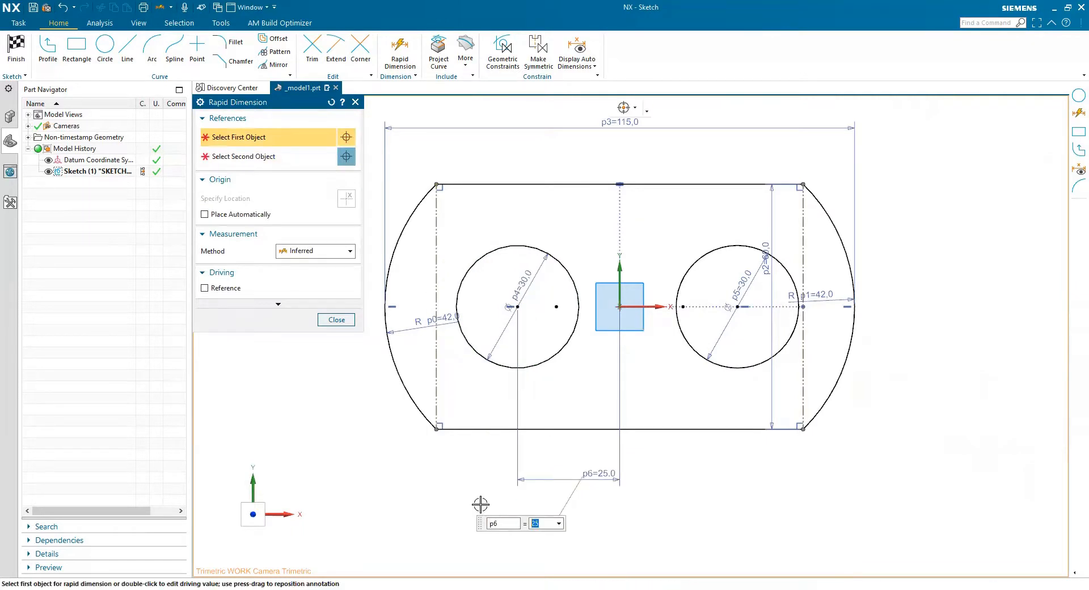
Dimension the right circle's centre at a horizontal distance of 25 mm from the sketch origin
{"action": "left_click", "coordinate": [738, 307]}
{"action": "left_click", "coordinate": [620, 307]}
{"action": "left_click", "coordinate": [698, 488]}
{"action": "type", "text": "25"}
{"action": "key", "text": "Return"}
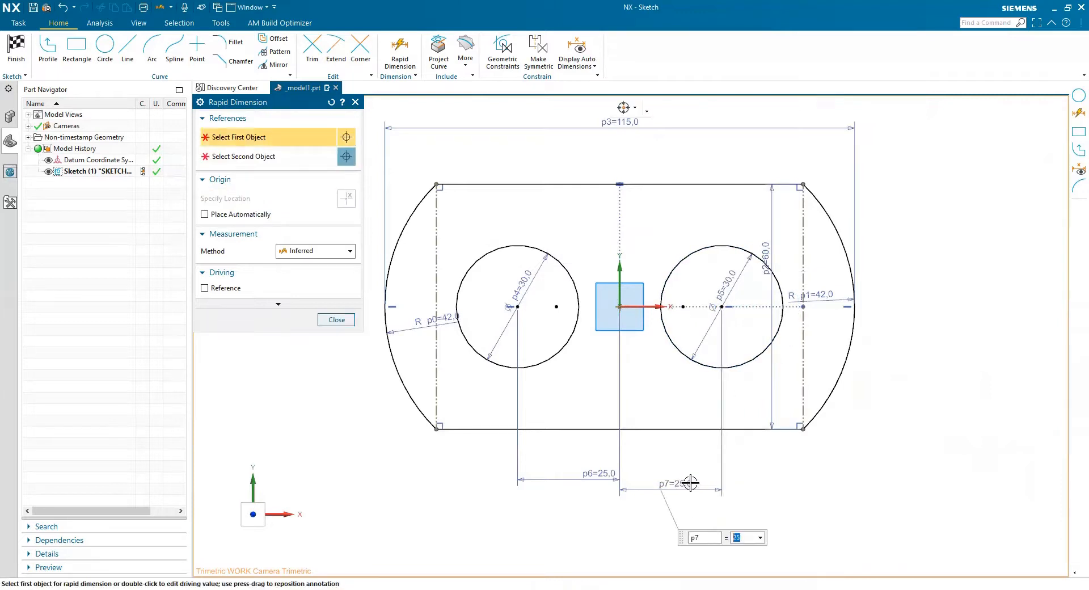
Finish the fully dimensioned sketch and create a 3 mm thick base tab from its profile
{"action": "left_click", "coordinate": [338, 320]}
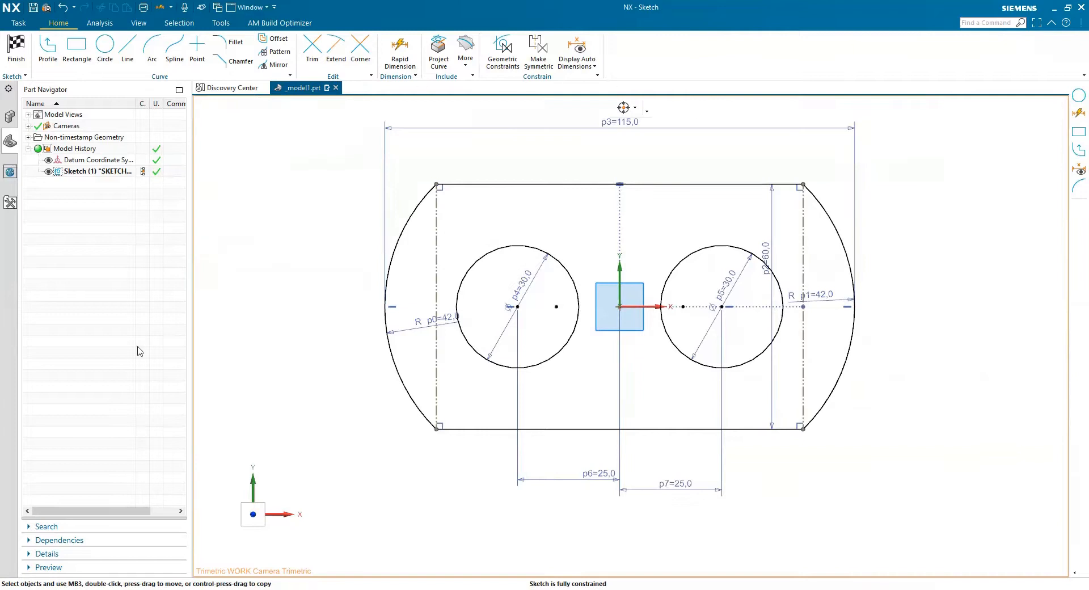
{"action": "left_click", "coordinate": [12, 49]}
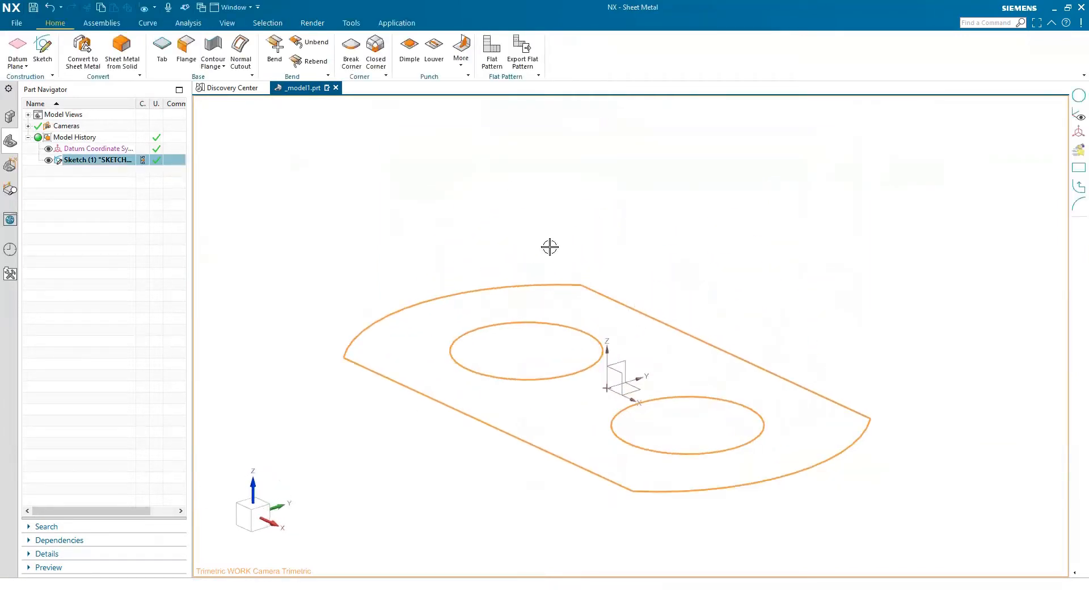
{"action": "left_click", "coordinate": [162, 52]}
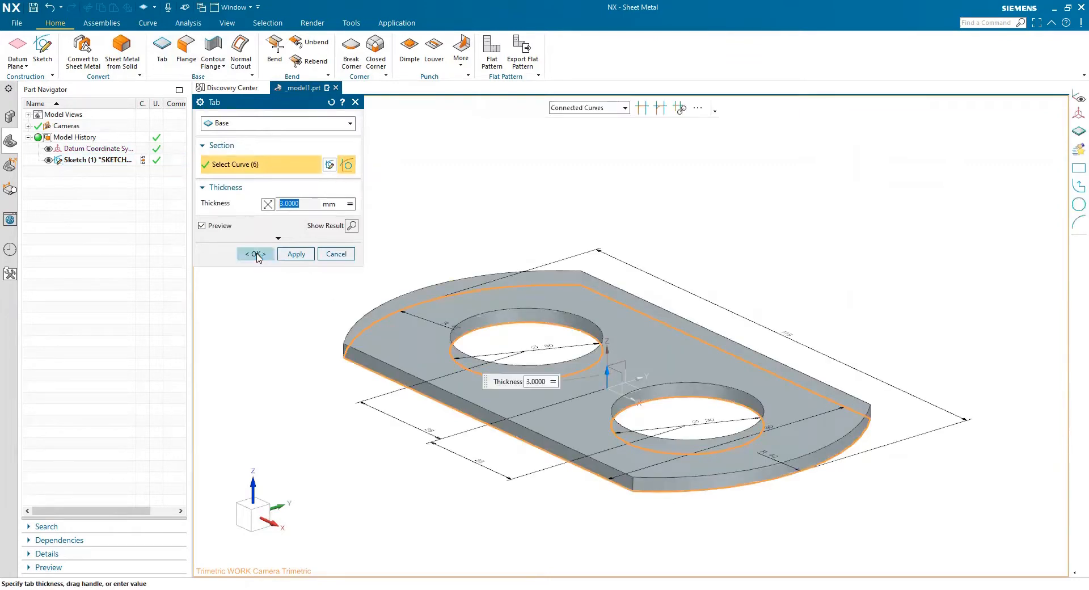
{"action": "left_click", "coordinate": [256, 253]}
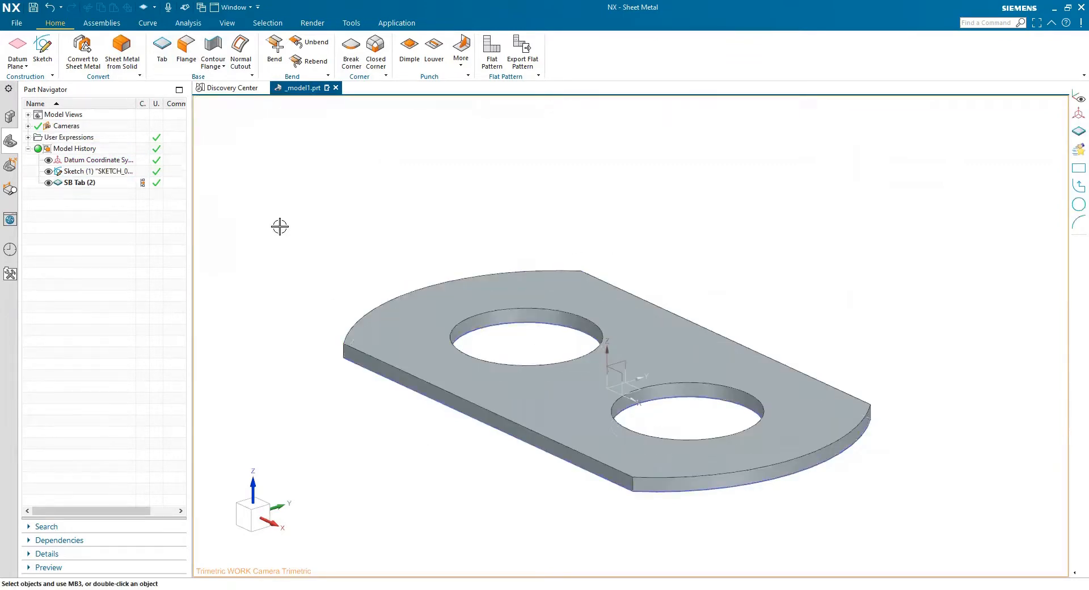
Set up a flange on the tab's two long straight edges, reversed to point downward, with the inset set to Bend Outside
{"action": "key", "text": "ctrl+f"}
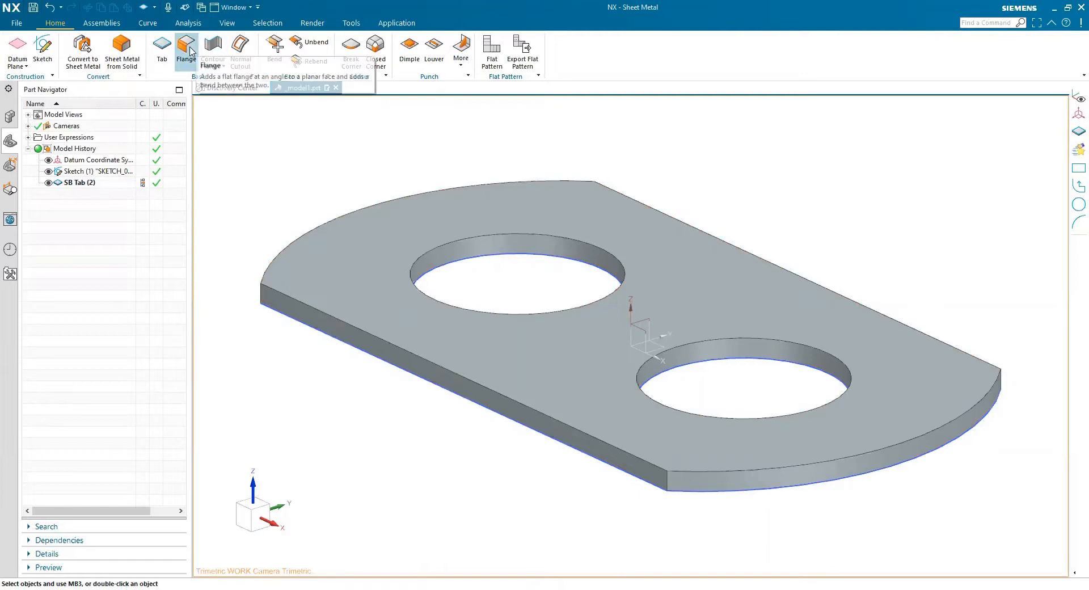
{"action": "left_click", "coordinate": [390, 341]}
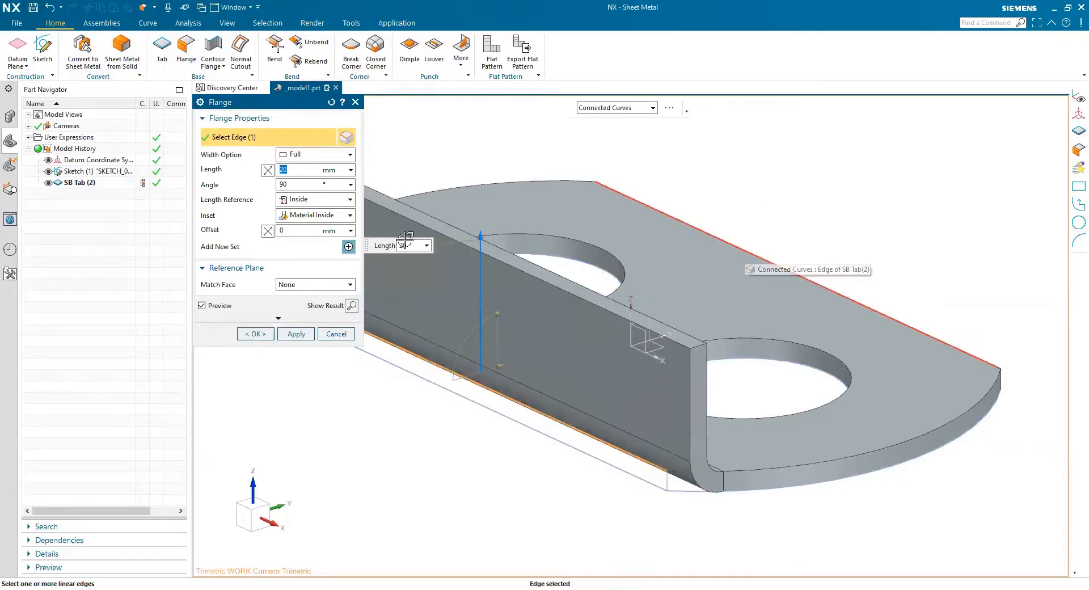
{"action": "left_click", "coordinate": [268, 171]}
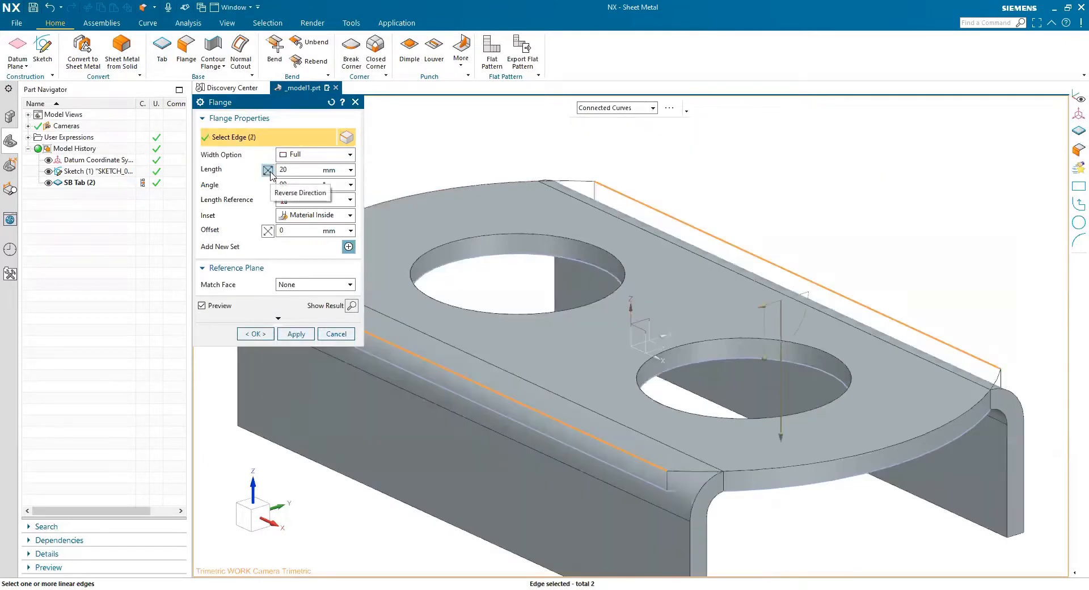
{"action": "left_click", "coordinate": [316, 201]}
{"action": "left_click", "coordinate": [315, 205]}
{"action": "left_click", "coordinate": [316, 221]}
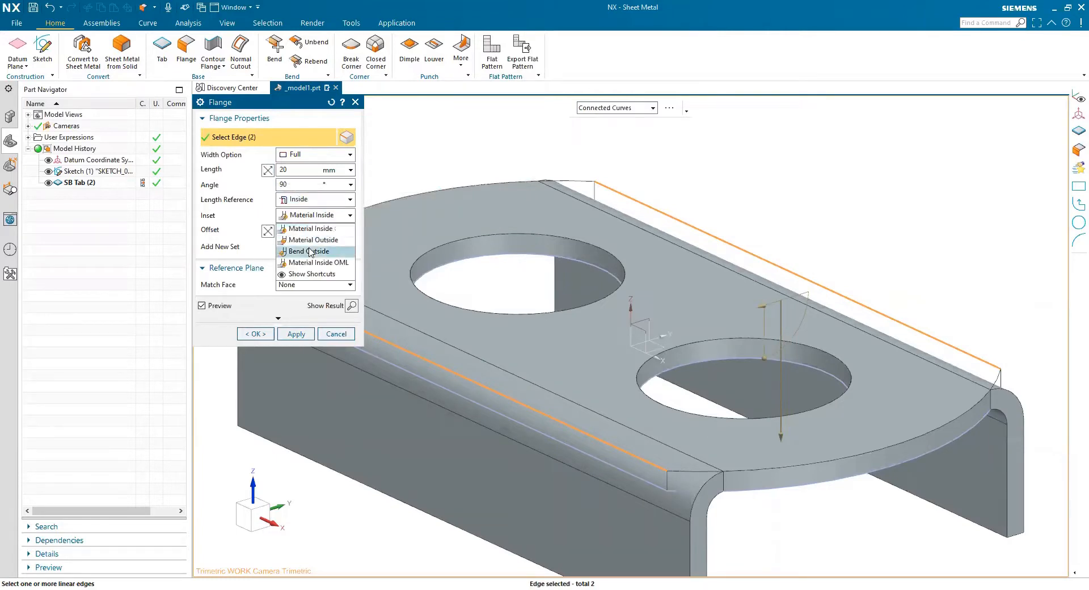
{"action": "left_click", "coordinate": [311, 254]}
Set the flange width option to At Center with a width of 80 mm and a length of 50 mm
{"action": "left_click_drag", "start_coordinate": [300, 171], "coordinate": [276, 172]}
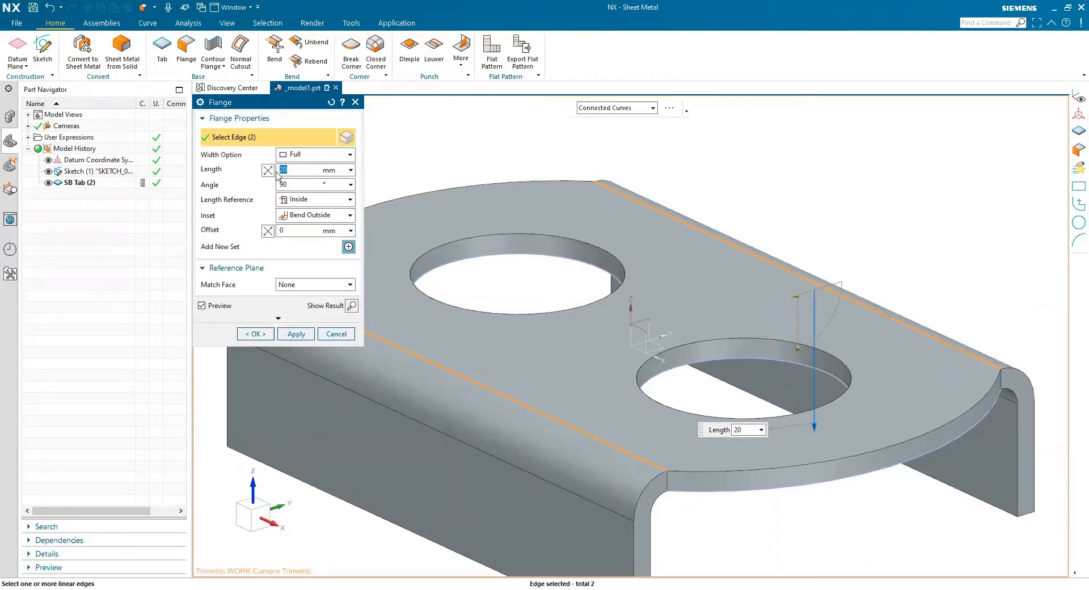
{"action": "left_click", "coordinate": [309, 155]}
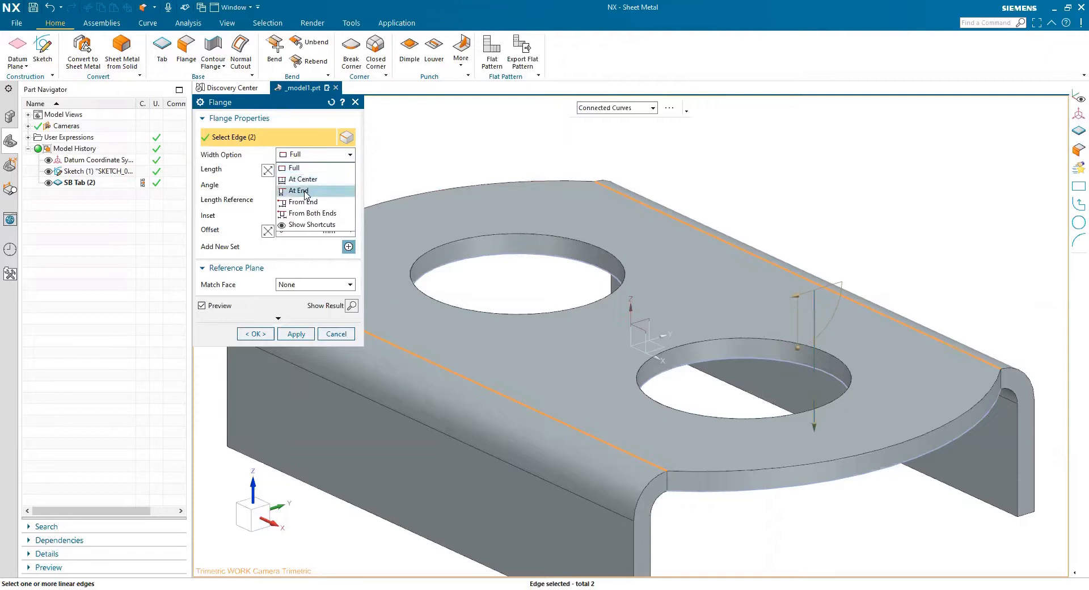
{"action": "left_click", "coordinate": [305, 181]}
{"action": "type", "text": "80"}
{"action": "key", "text": "Return"}
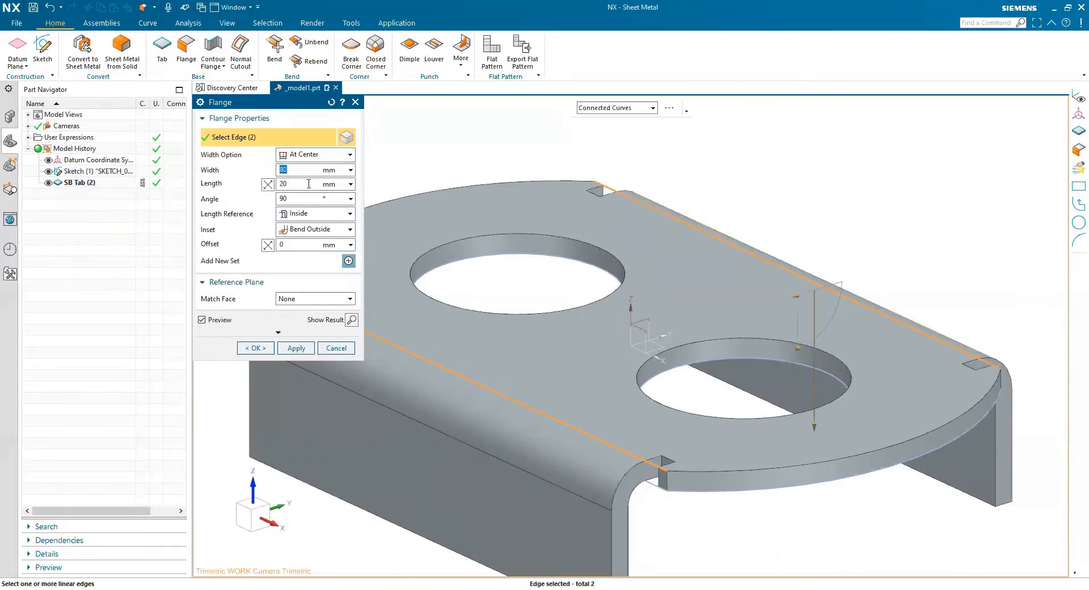
{"action": "left_click", "coordinate": [310, 184]}
{"action": "type", "text": "50"}
{"action": "key", "text": "Return"}
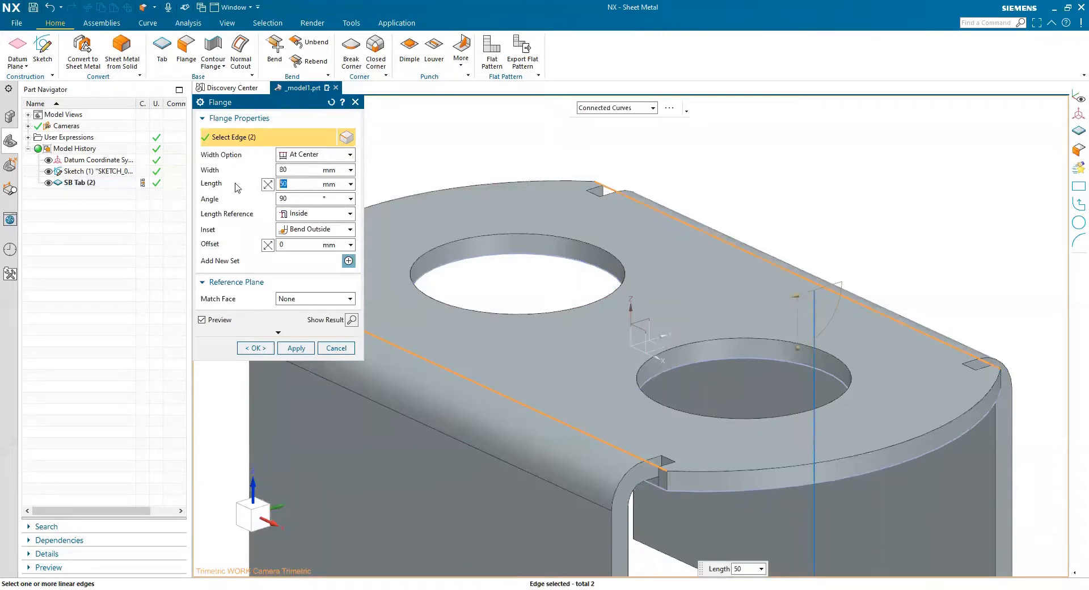
Override the bend radius with 0.5 mm and create the two side flanges
{"action": "scroll", "coordinate": [724, 243], "scroll_direction": "down", "scroll_amount": 3}
{"action": "middle_click_drag", "start_coordinate": [704, 320], "coordinate": [617, 285], "text": "shift"}
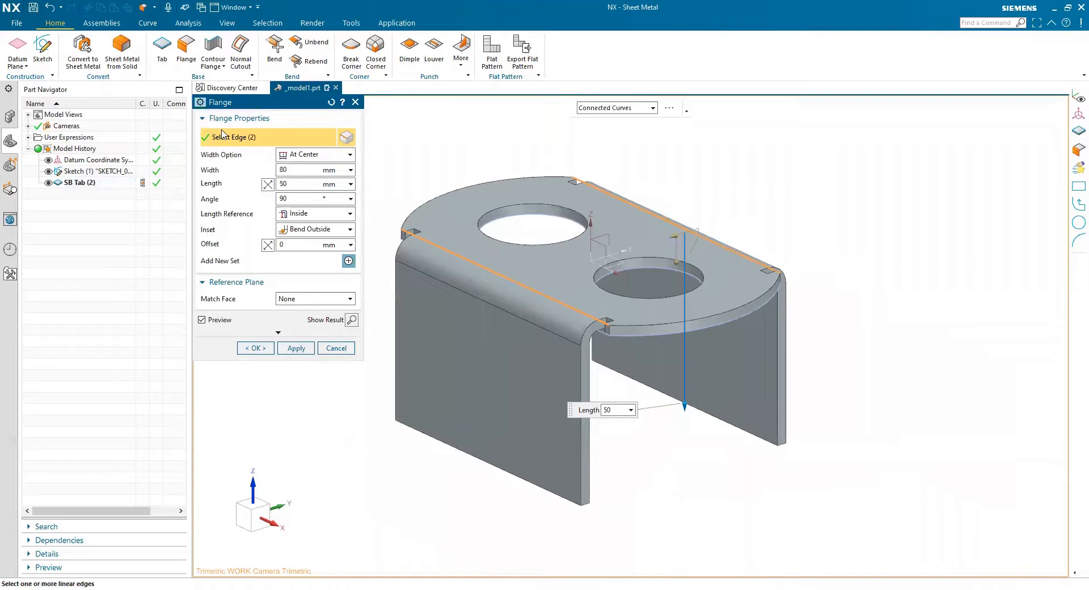
{"action": "left_click", "coordinate": [245, 277]}
{"action": "left_click", "coordinate": [351, 303]}
{"action": "left_click", "coordinate": [363, 305]}
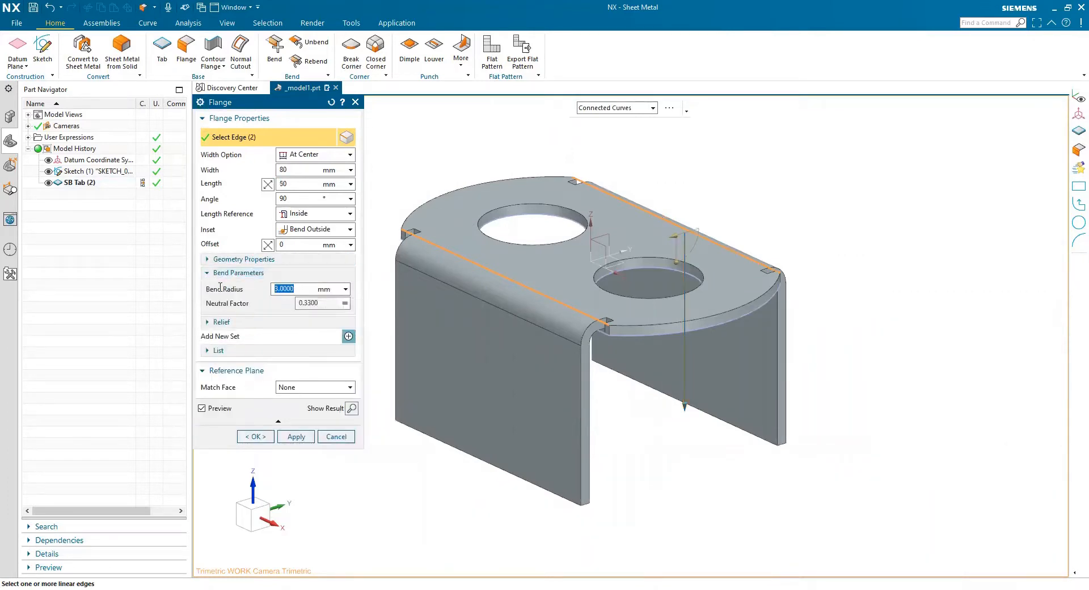
{"action": "type", "text": "0.5"}
{"action": "key", "text": "Return"}
{"action": "middle_click_drag", "start_coordinate": [640, 434], "coordinate": [637, 441]}
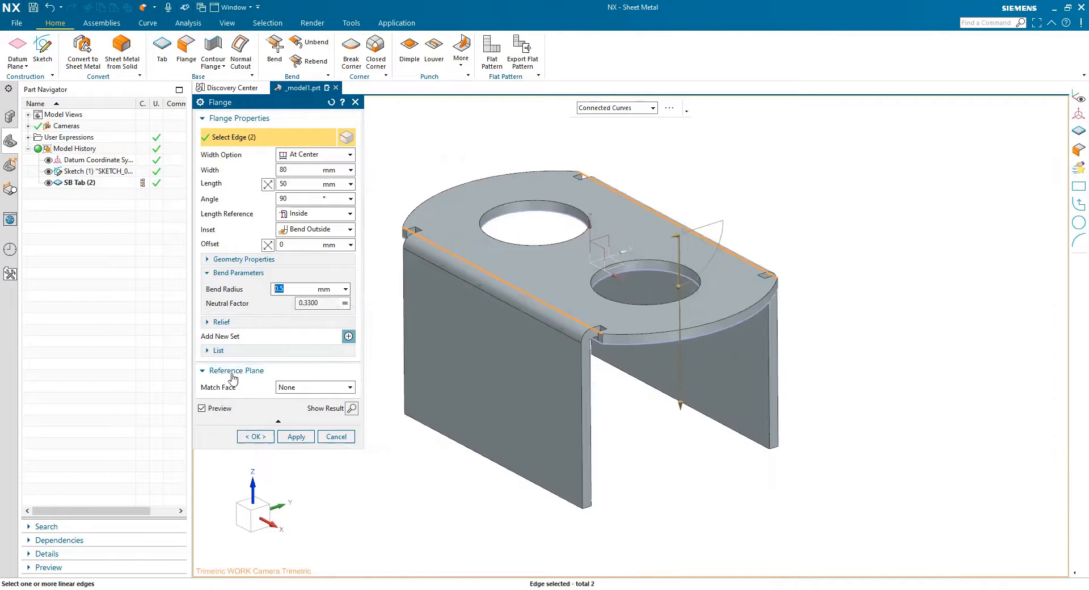
{"action": "left_click", "coordinate": [256, 437]}
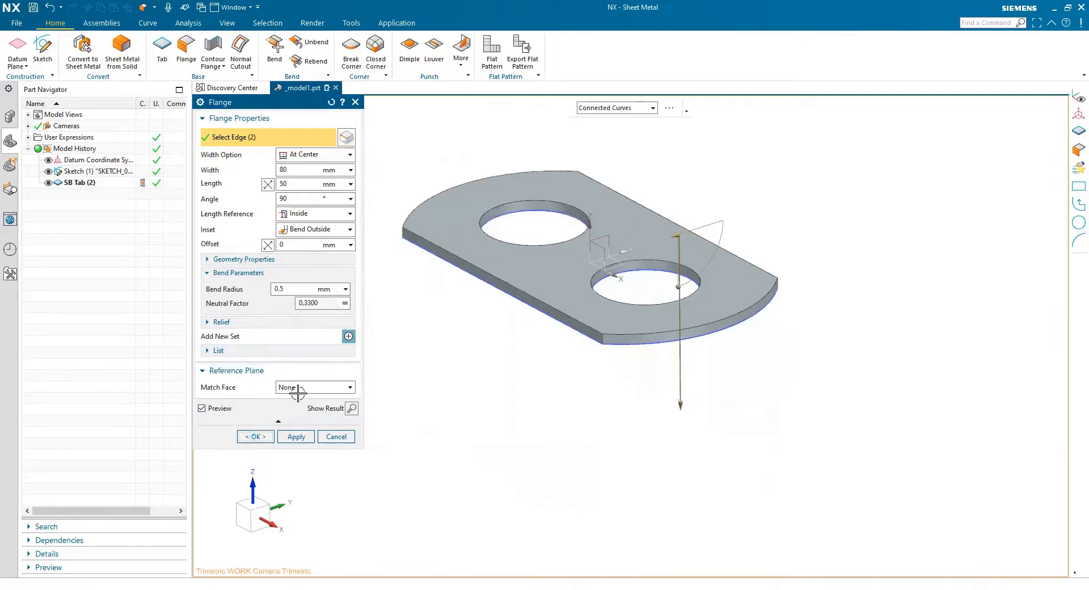
Hide the base profile sketch and create a new sketch on the top face of the tab
{"action": "middle_click_drag", "start_coordinate": [343, 348], "coordinate": [215, 280]}
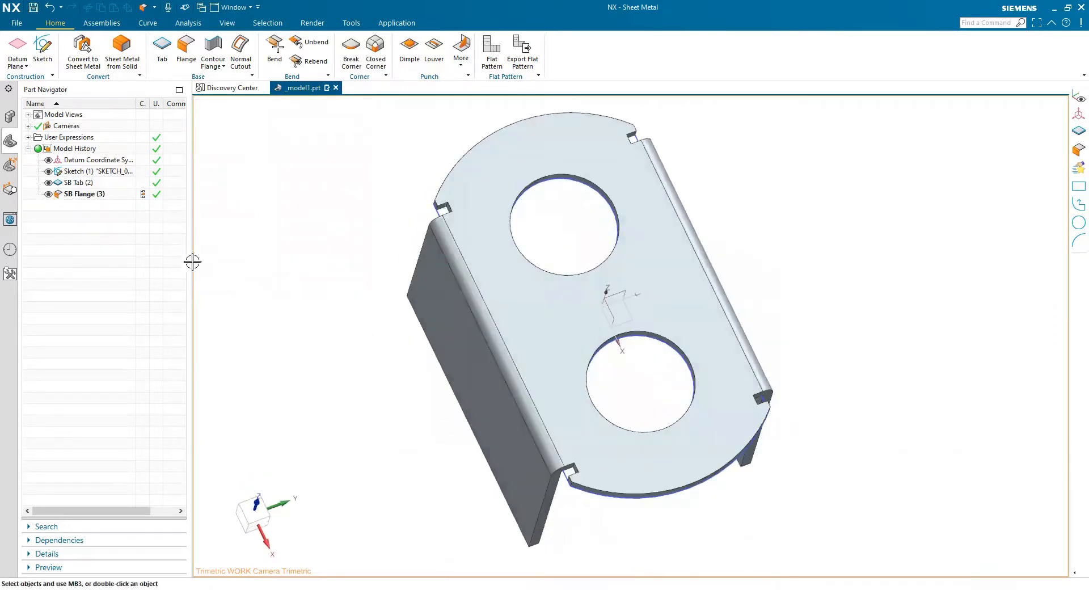
{"action": "left_click", "coordinate": [50, 173]}
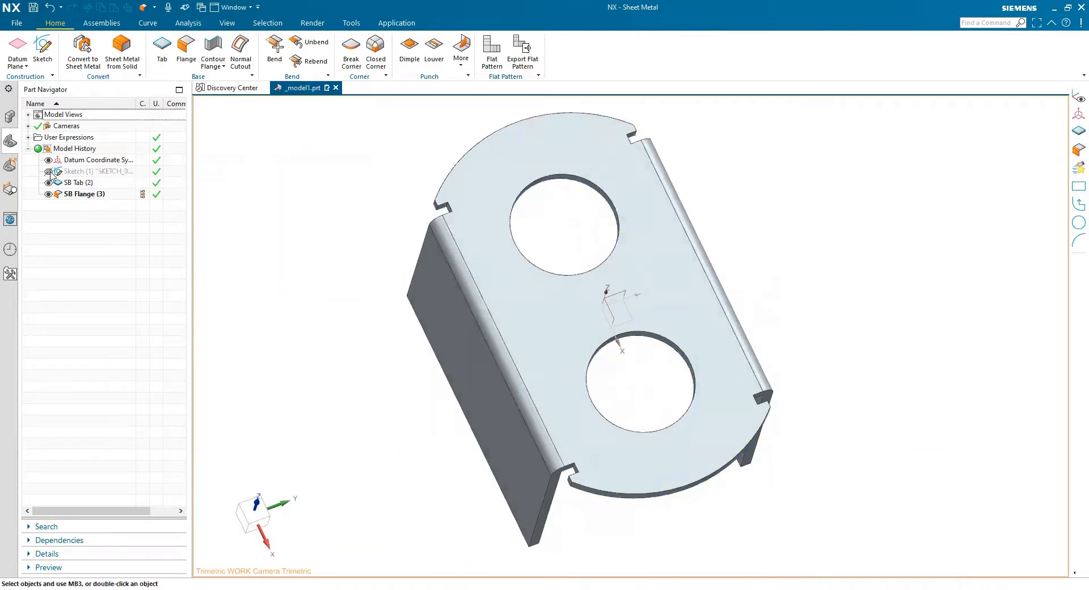
{"action": "left_click", "coordinate": [43, 45]}
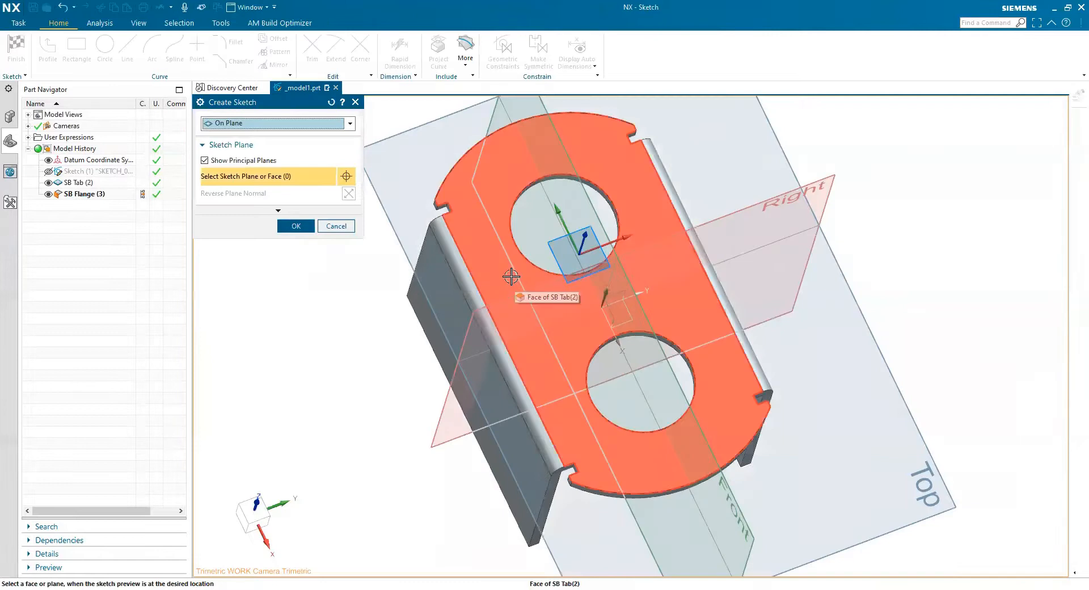
{"action": "left_click", "coordinate": [296, 229]}
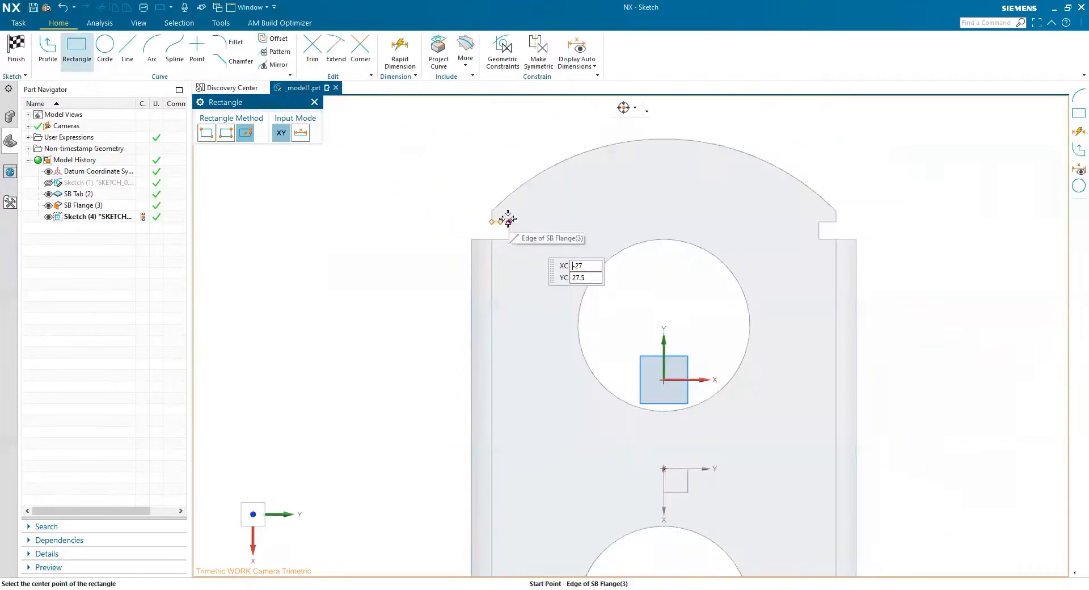
Draw a two-point rectangle outward from each upper relief notch's inner corner over the tab's corner, the left one about 11 by 10 mm
{"action": "left_click", "coordinate": [507, 221]}
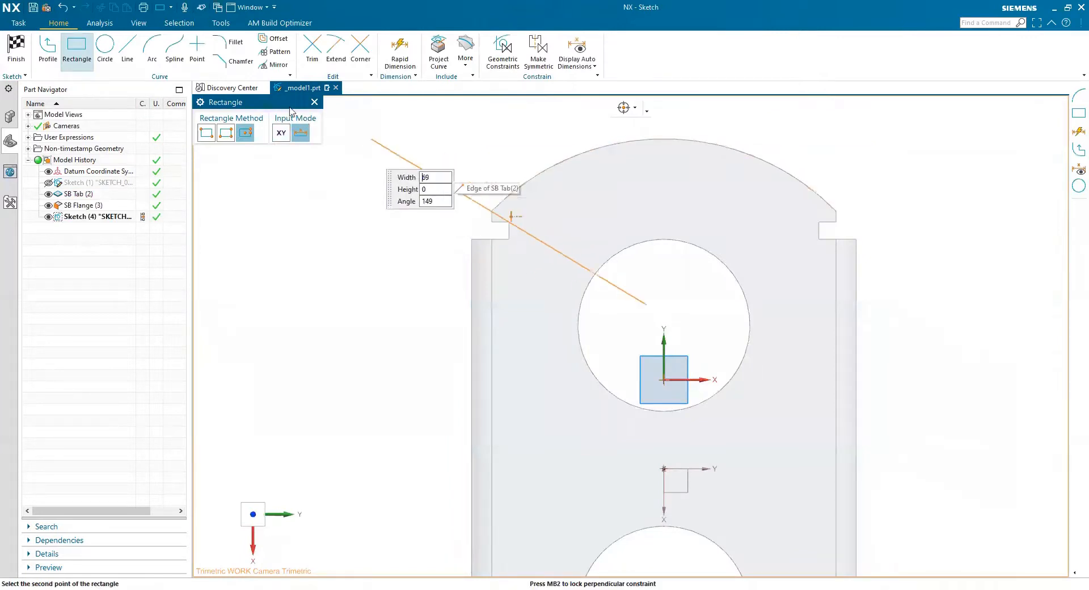
{"action": "left_click", "coordinate": [207, 133]}
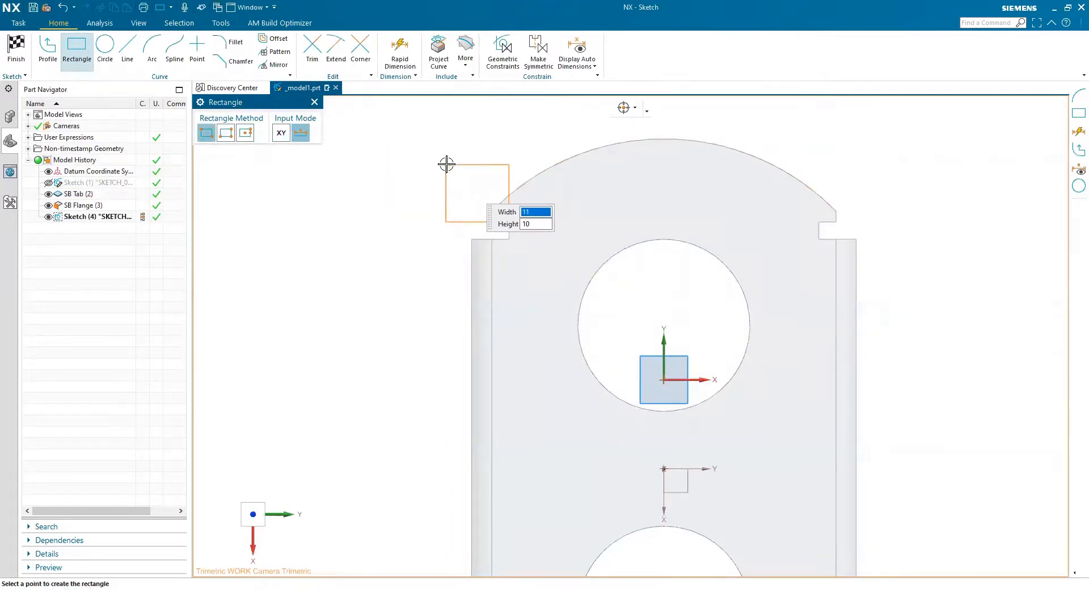
{"action": "key", "text": "Return"}
{"action": "left_click", "coordinate": [818, 221]}
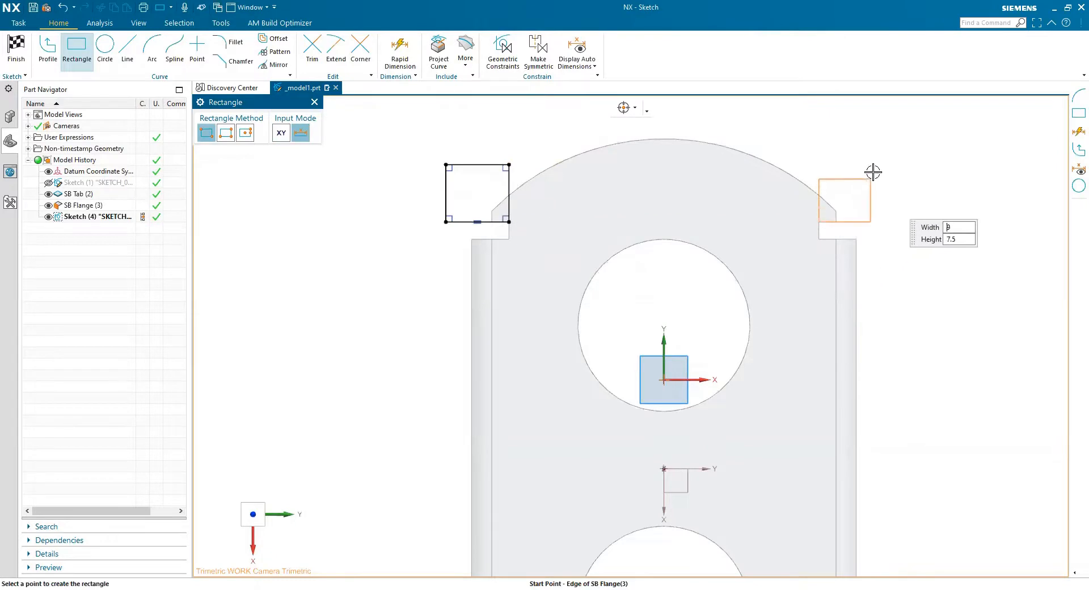
{"action": "left_click", "coordinate": [880, 159]}
Draw rectangles over the tab's two lower corners from the relief notches' inner corners, the left one about 10 by 13 mm, and finish the sketch
{"action": "scroll", "coordinate": [769, 276], "scroll_direction": "down", "scroll_amount": 3}
{"action": "middle_click_drag", "start_coordinate": [700, 367], "coordinate": [698, 203], "text": "shift"}
{"action": "scroll", "coordinate": [668, 341], "scroll_direction": "up", "scroll_amount": 5}
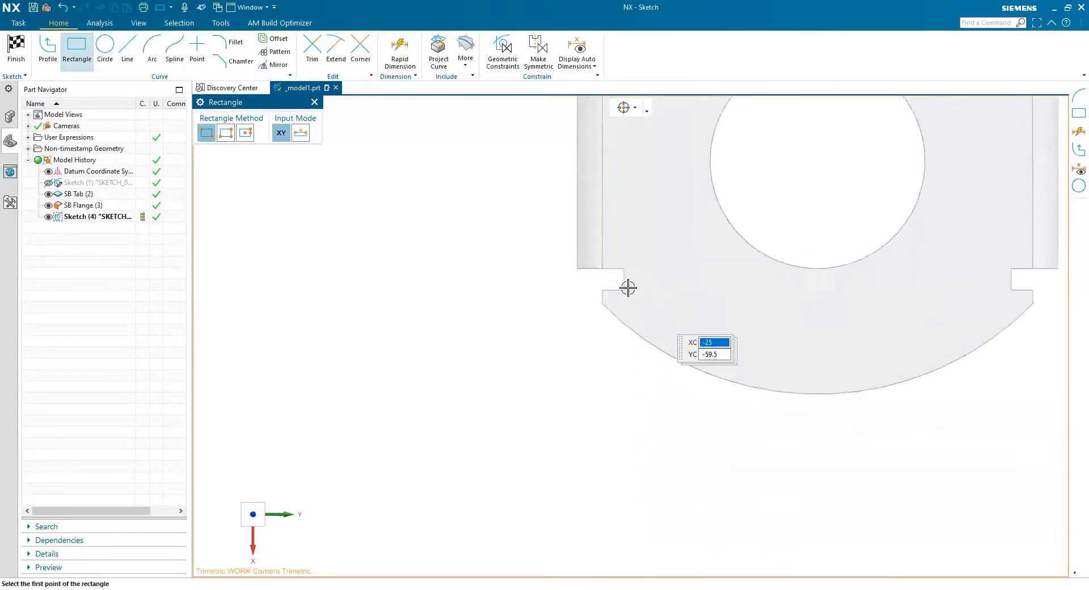
{"action": "left_click", "coordinate": [623, 290]}
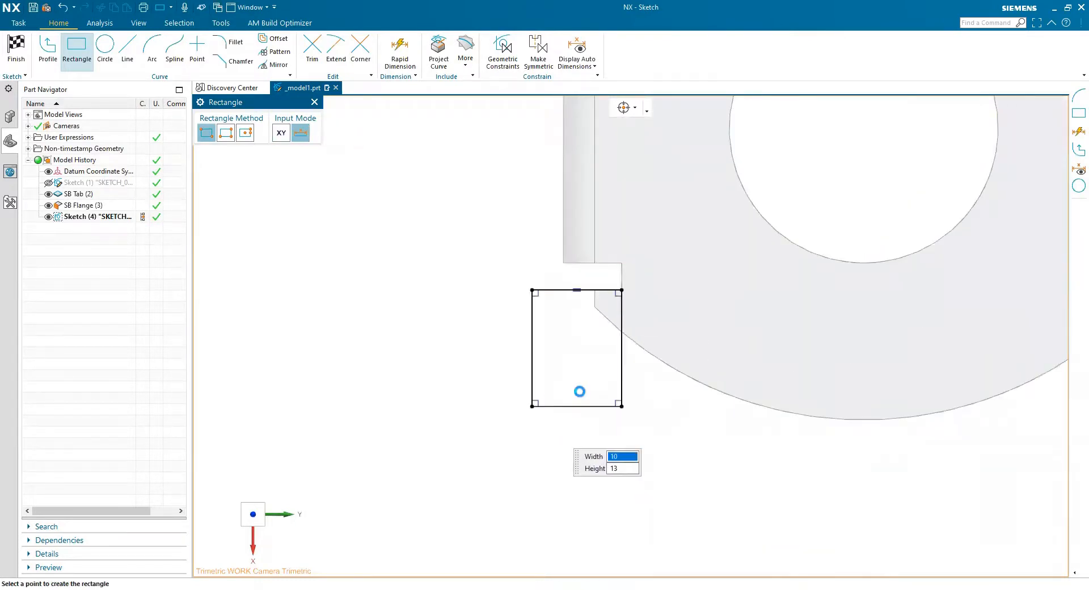
{"action": "left_click", "coordinate": [534, 404]}
{"action": "scroll", "coordinate": [738, 332], "scroll_direction": "down", "scroll_amount": 2}
{"action": "scroll", "coordinate": [939, 302], "scroll_direction": "down", "scroll_amount": 1}
{"action": "middle_click_drag", "start_coordinate": [902, 346], "coordinate": [678, 362], "text": "shift"}
{"action": "scroll", "coordinate": [763, 318], "scroll_direction": "up", "scroll_amount": 2}
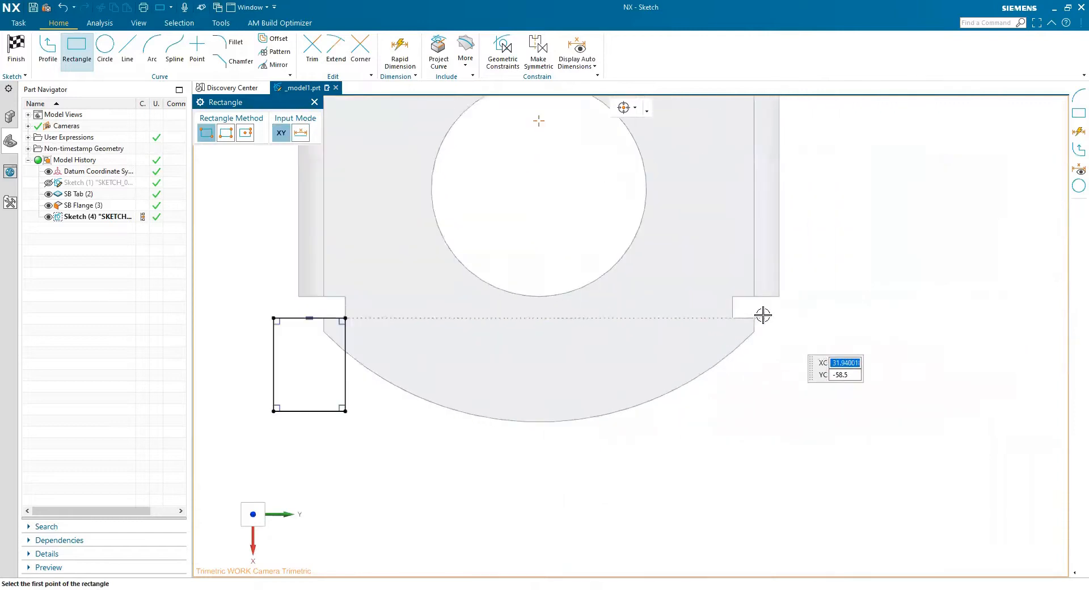
{"action": "left_click", "coordinate": [733, 318]}
{"action": "left_click", "coordinate": [852, 382]}
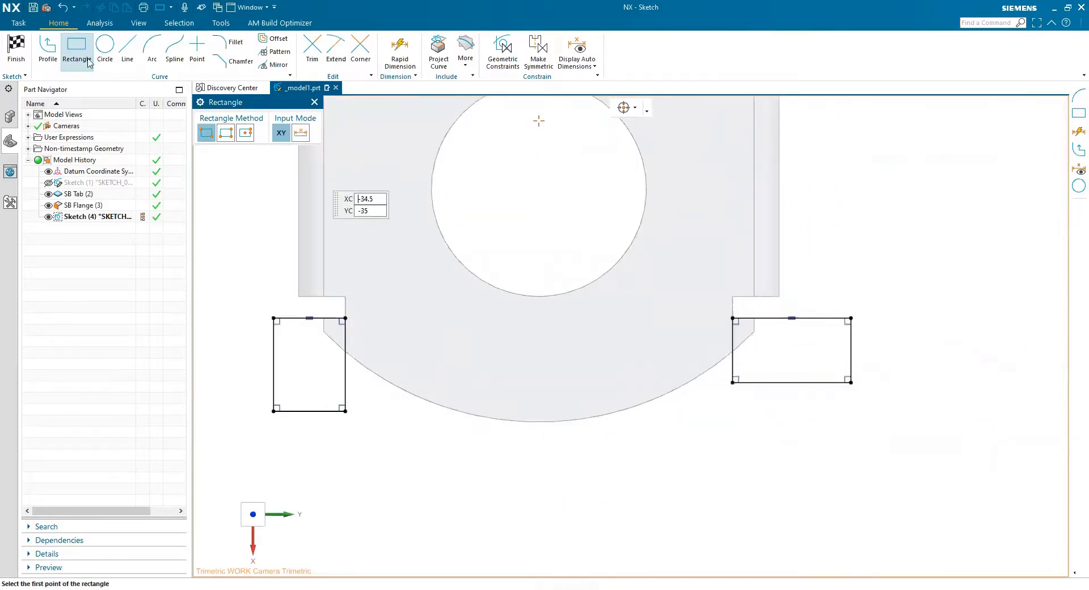
{"action": "left_click", "coordinate": [8, 49]}
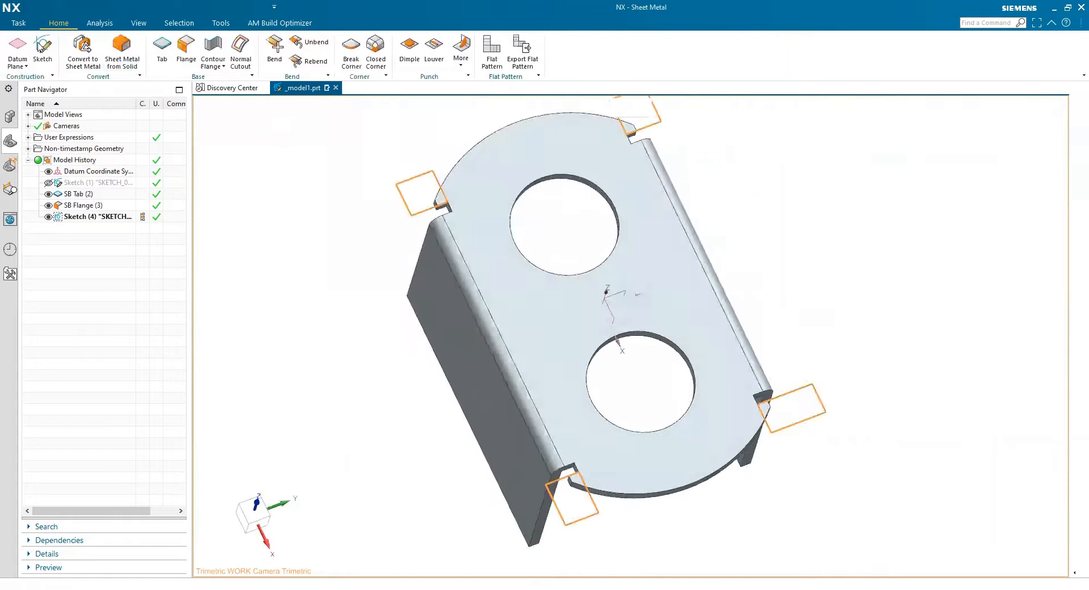
Show the Modeling command group and extrude the four rectangles 25 mm downward, subtracting the tab's corners from the body
{"action": "left_click", "coordinate": [1083, 74]}
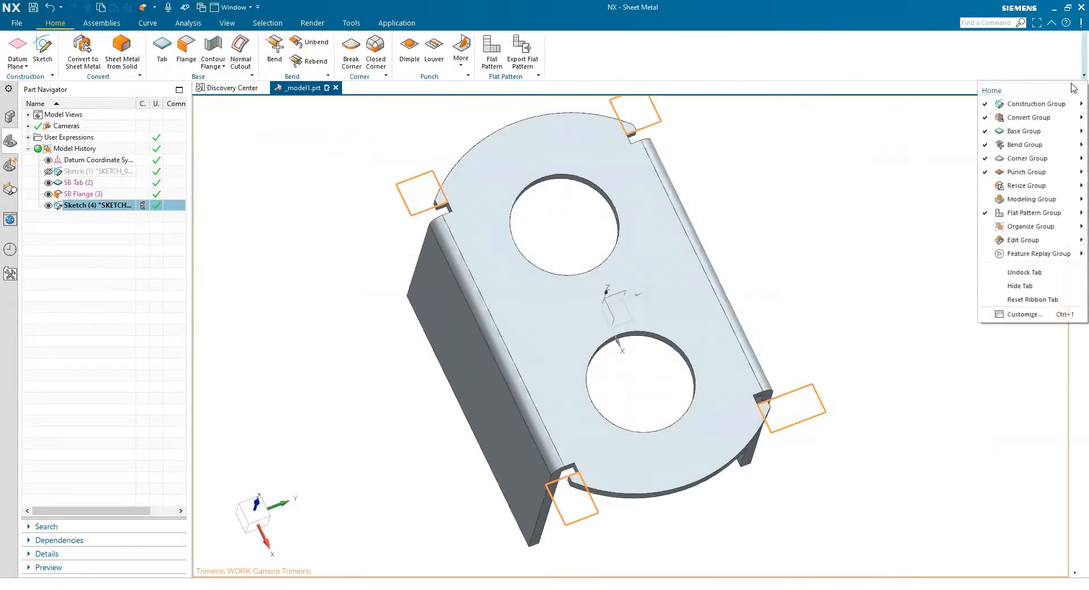
{"action": "left_click", "coordinate": [1005, 199]}
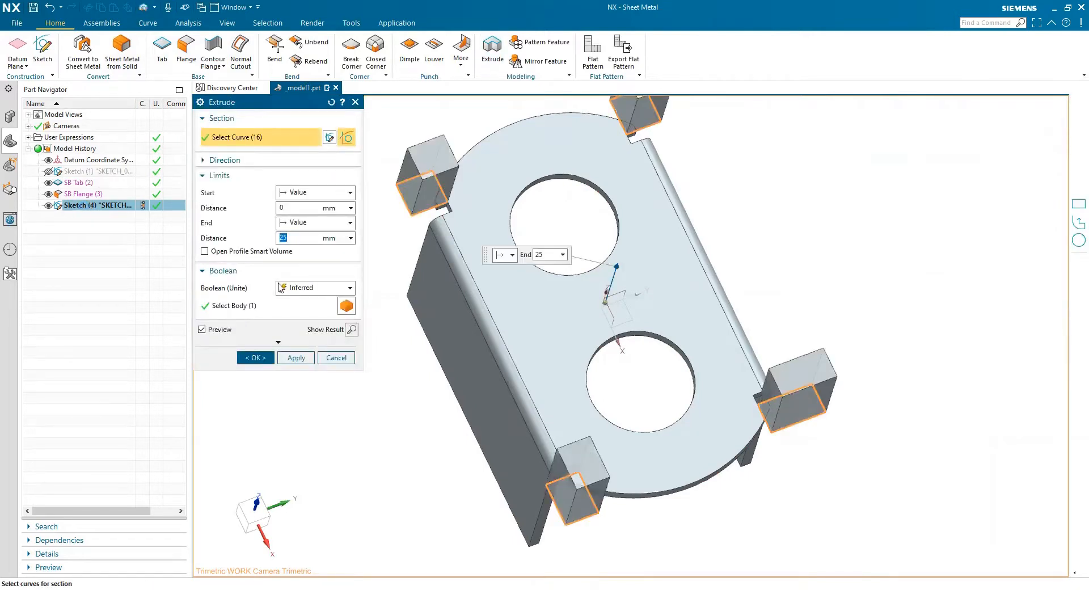
{"action": "left_click", "coordinate": [284, 305]}
{"action": "scroll", "coordinate": [404, 263], "scroll_direction": "down", "scroll_amount": 2}
{"action": "middle_click_drag", "start_coordinate": [693, 276], "coordinate": [369, 221]}
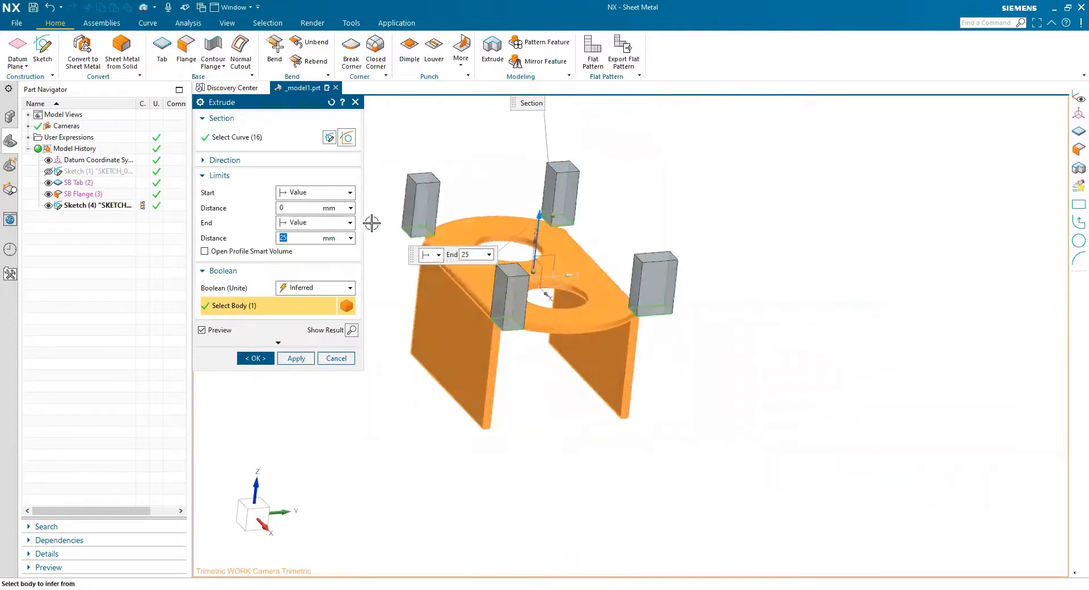
{"action": "left_click", "coordinate": [200, 103]}
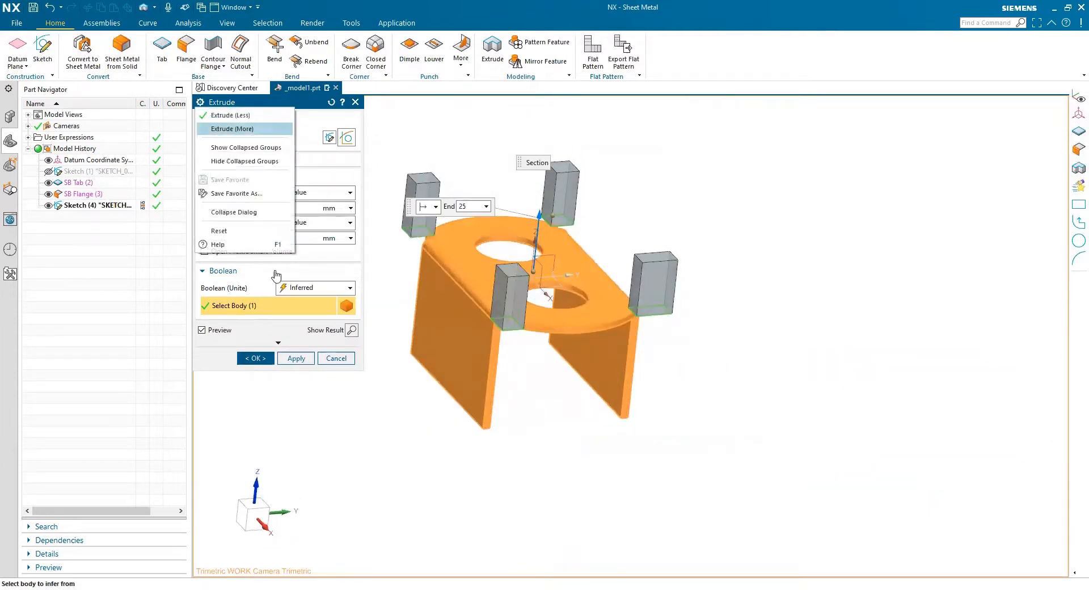
{"action": "left_click", "coordinate": [305, 180]}
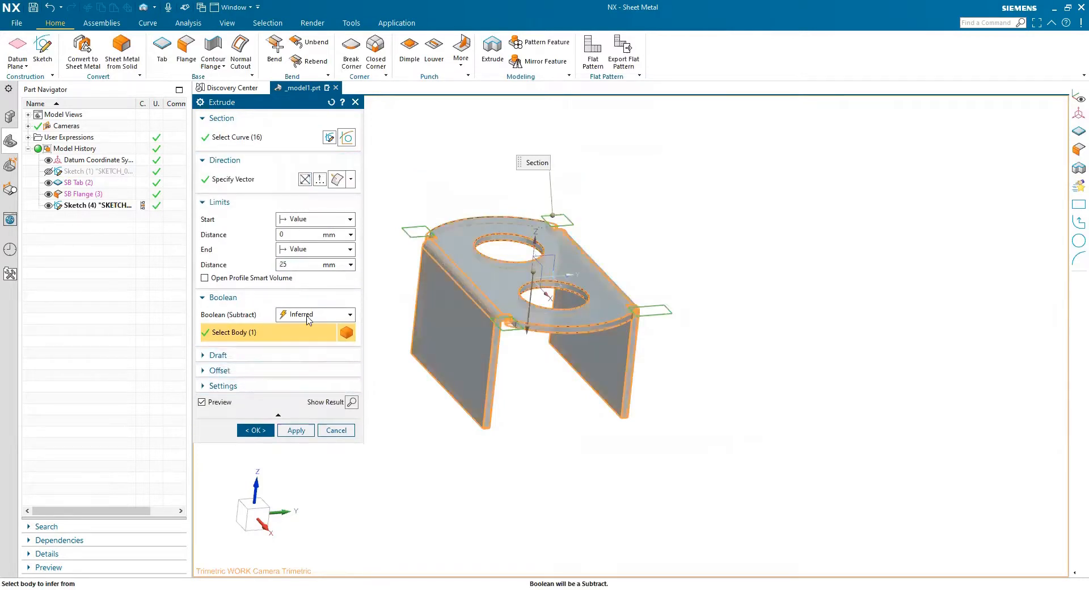
{"action": "left_click", "coordinate": [255, 430]}
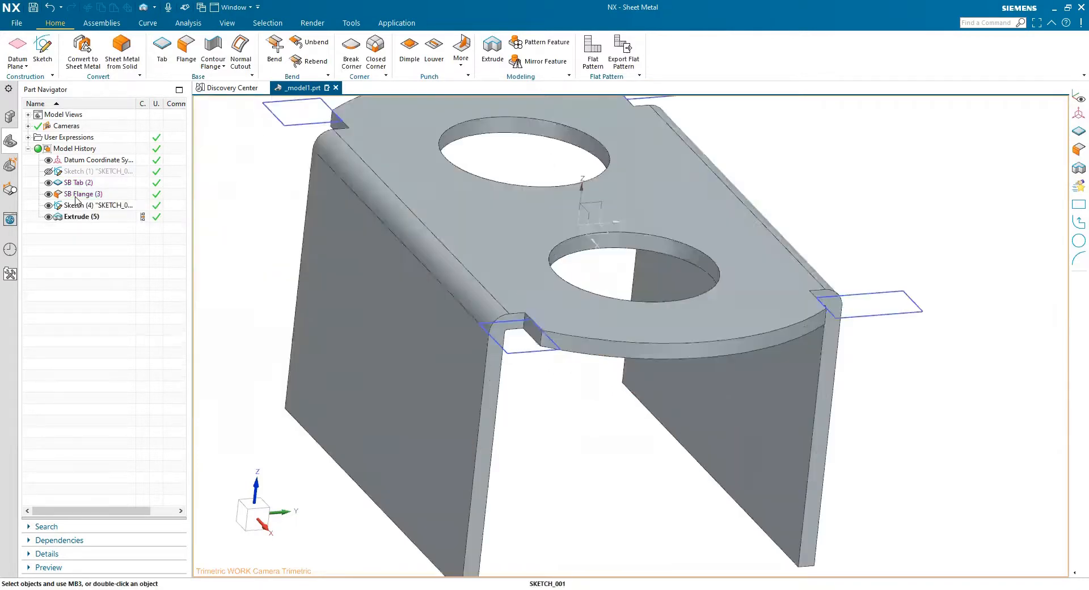
Hide the sketch containing the four corner cut rectangles
{"action": "left_click", "coordinate": [49, 205]}
{"action": "scroll", "coordinate": [637, 364], "scroll_direction": "down", "scroll_amount": 2}
{"action": "middle_click_drag", "start_coordinate": [641, 389], "coordinate": [669, 368]}
{"action": "scroll", "coordinate": [868, 226], "scroll_direction": "up", "scroll_amount": 1}
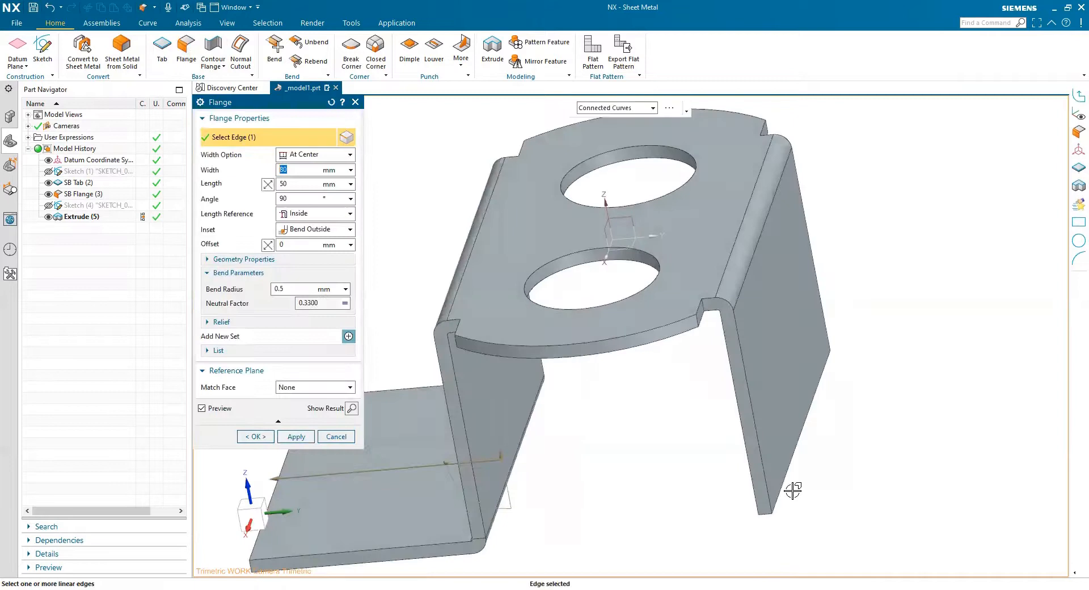
Add the other side wall's lower outer edge to the flange selection and create both bottom flanges with a 10 mm length
{"action": "left_click", "coordinate": [786, 486]}
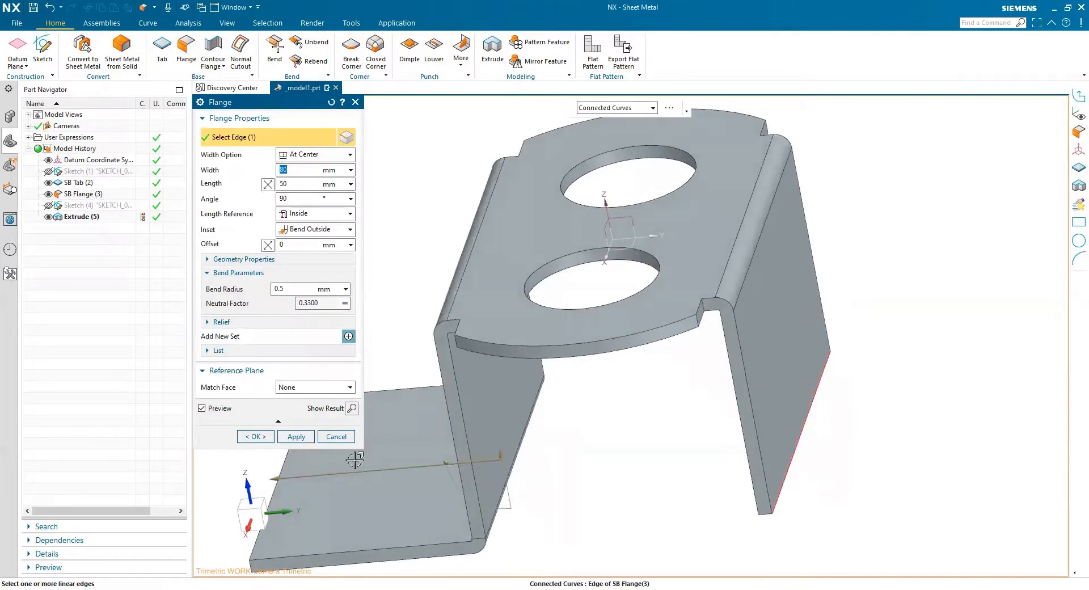
{"action": "double_click", "coordinate": [283, 184]}
{"action": "type", "text": "10"}
{"action": "key", "text": "Return"}
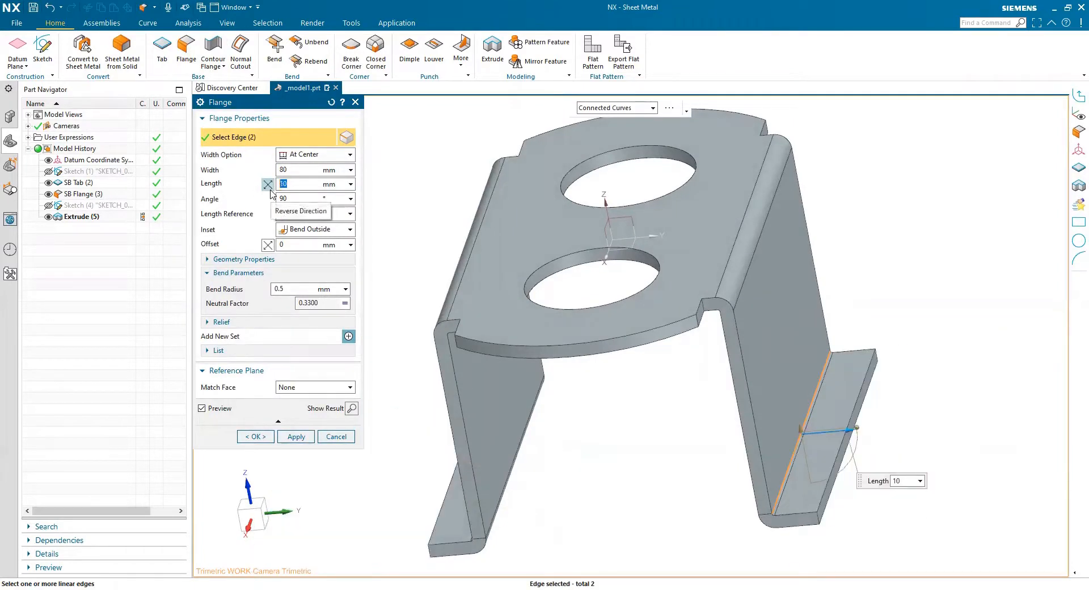
{"action": "middle_click_drag", "start_coordinate": [598, 475], "coordinate": [628, 335]}
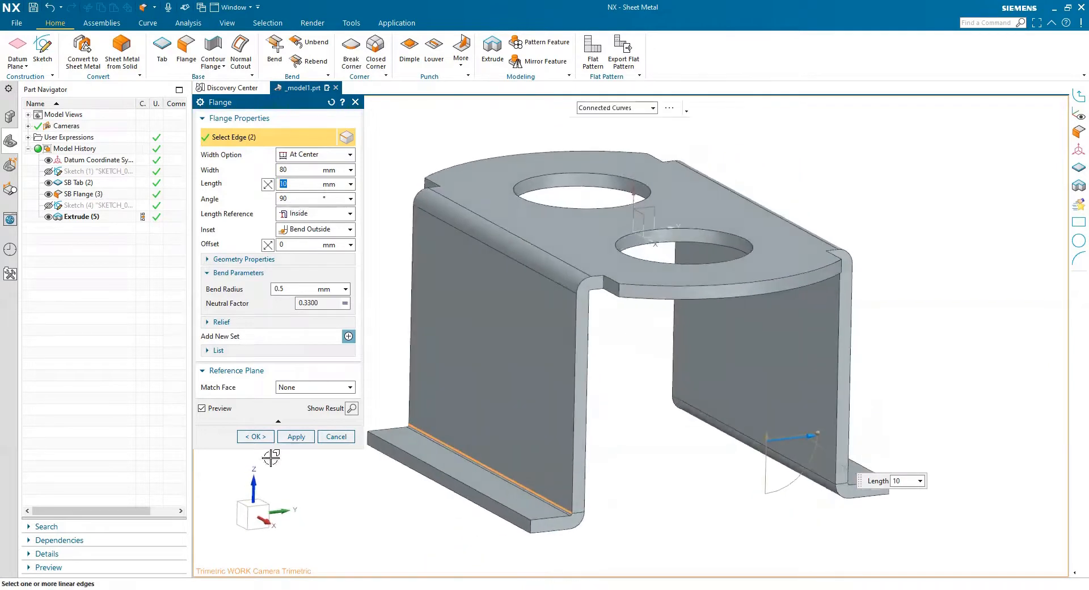
{"action": "left_click", "coordinate": [255, 436]}
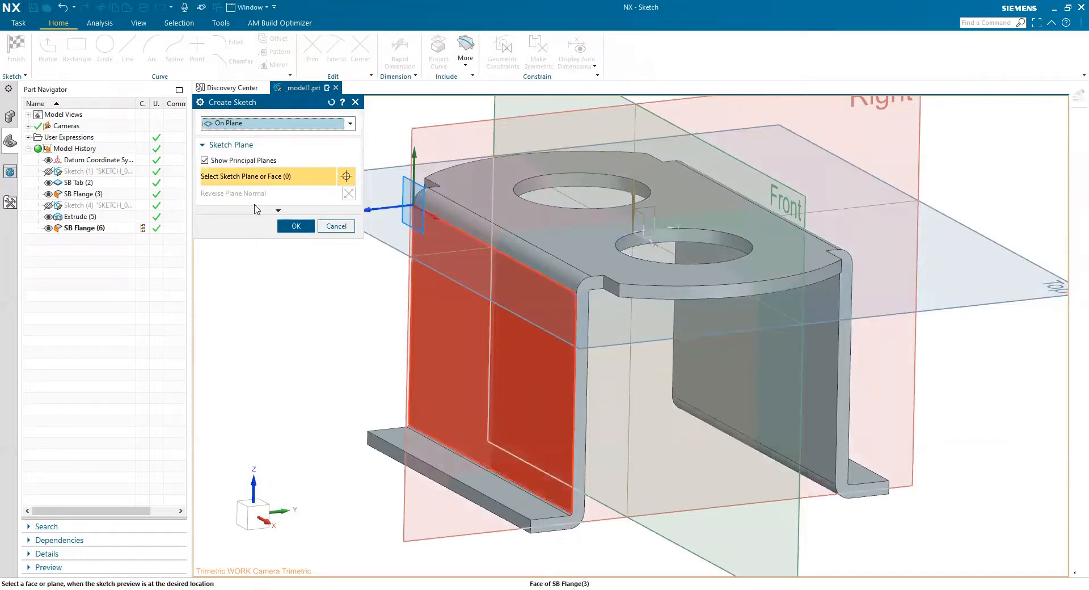
Start a sketch on the side wall's outer face and draw a rectangle about 22 by 17 mm down from the plate's top edge
{"action": "left_click", "coordinate": [293, 226]}
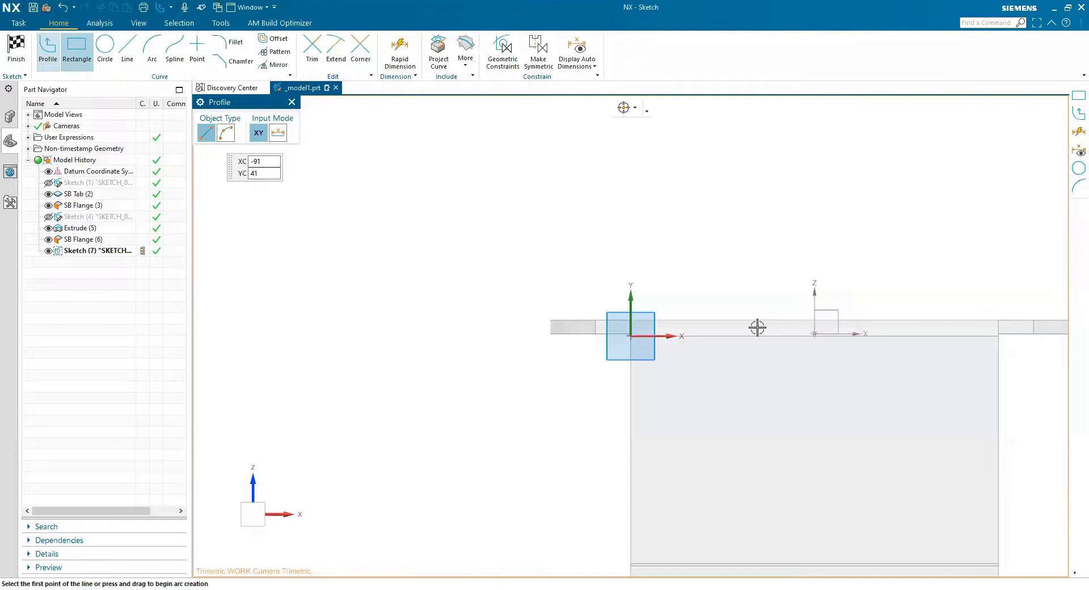
{"action": "left_click", "coordinate": [756, 320]}
{"action": "left_click", "coordinate": [856, 396]}
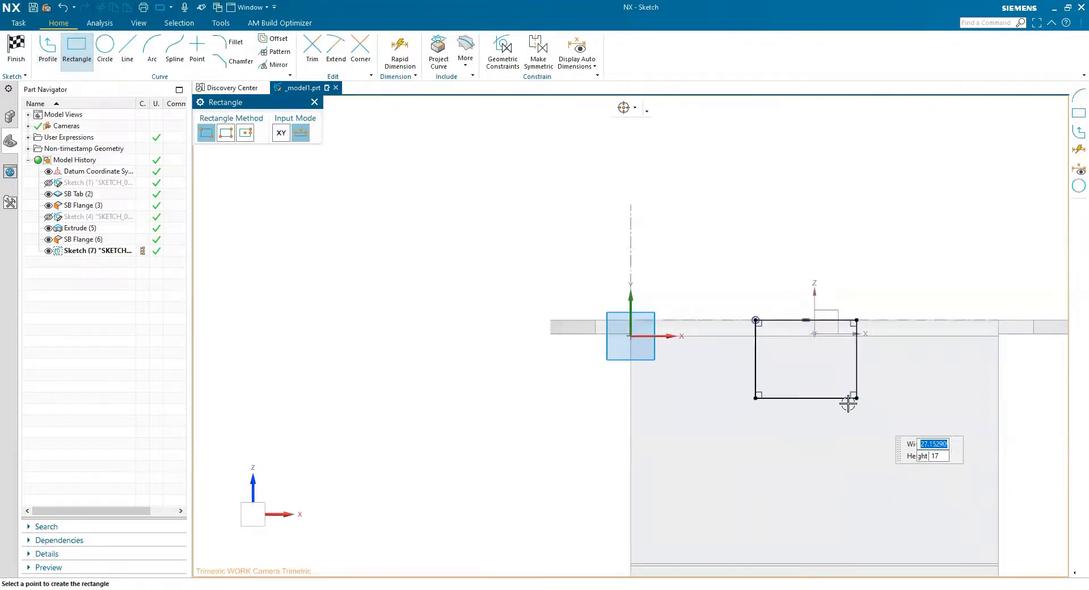
{"action": "key", "text": "Escape"}
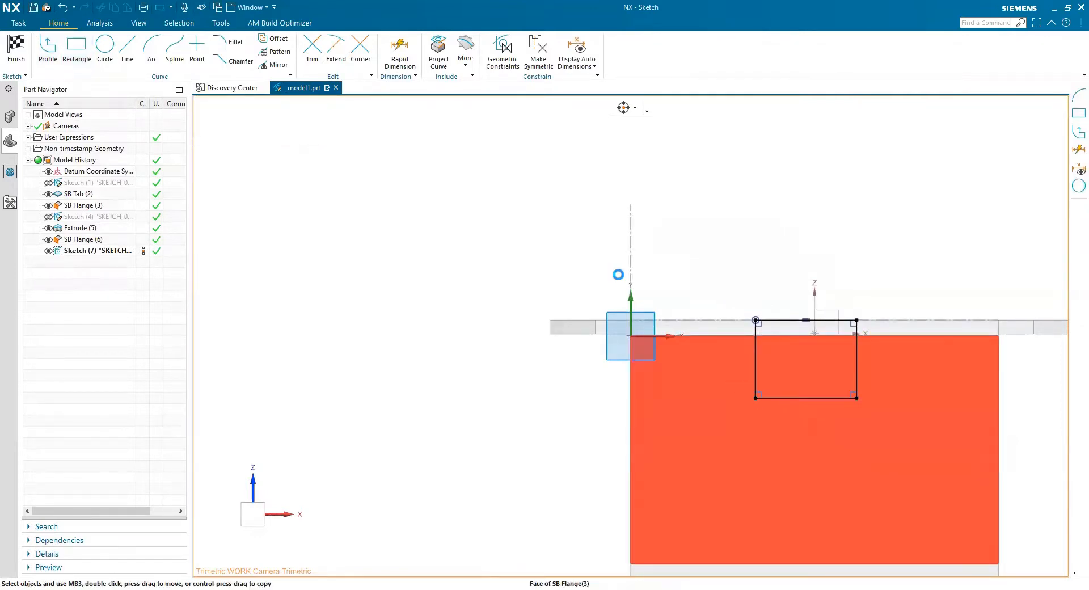
Dimension the rectangle's near side 30 mm from the side wall's vertical edge at the sketch origin and its width as 20 mm
{"action": "key", "text": "d"}
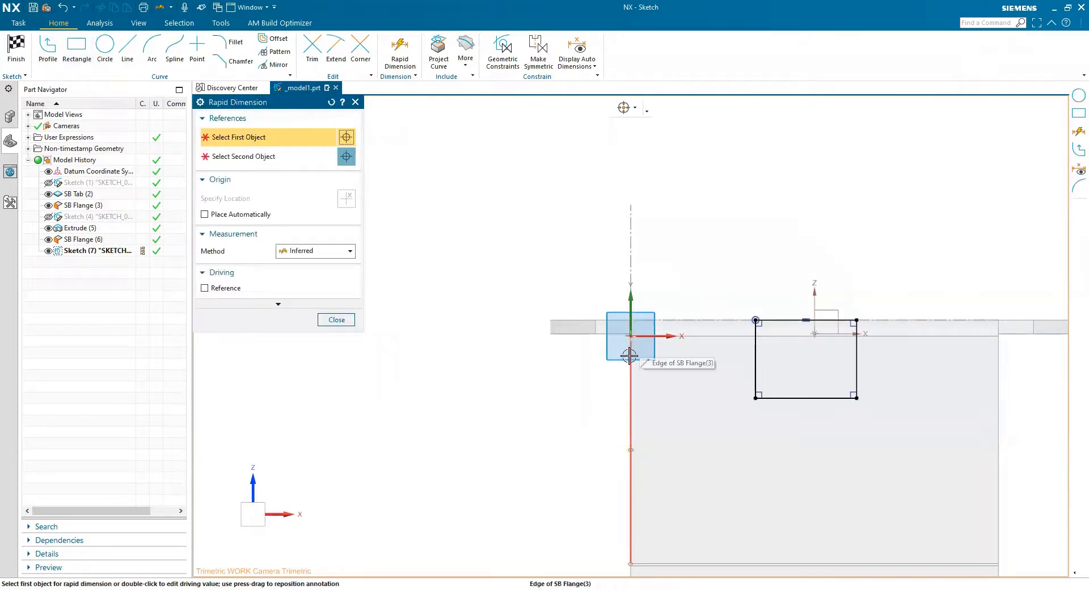
{"action": "left_click", "coordinate": [699, 237]}
{"action": "type", "text": "30"}
{"action": "key", "text": "Return"}
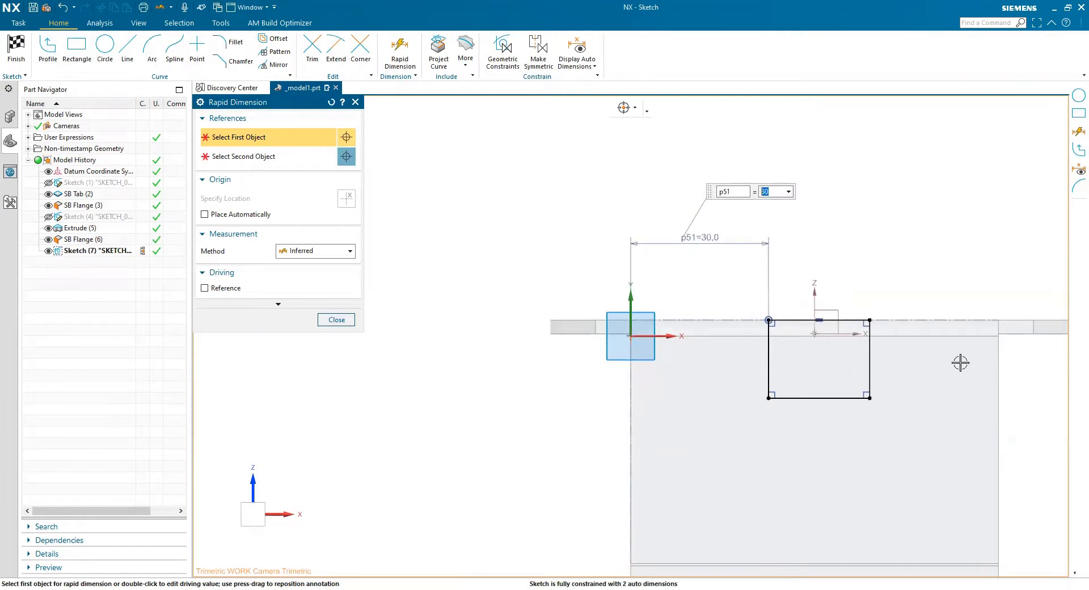
{"action": "left_click", "coordinate": [839, 398]}
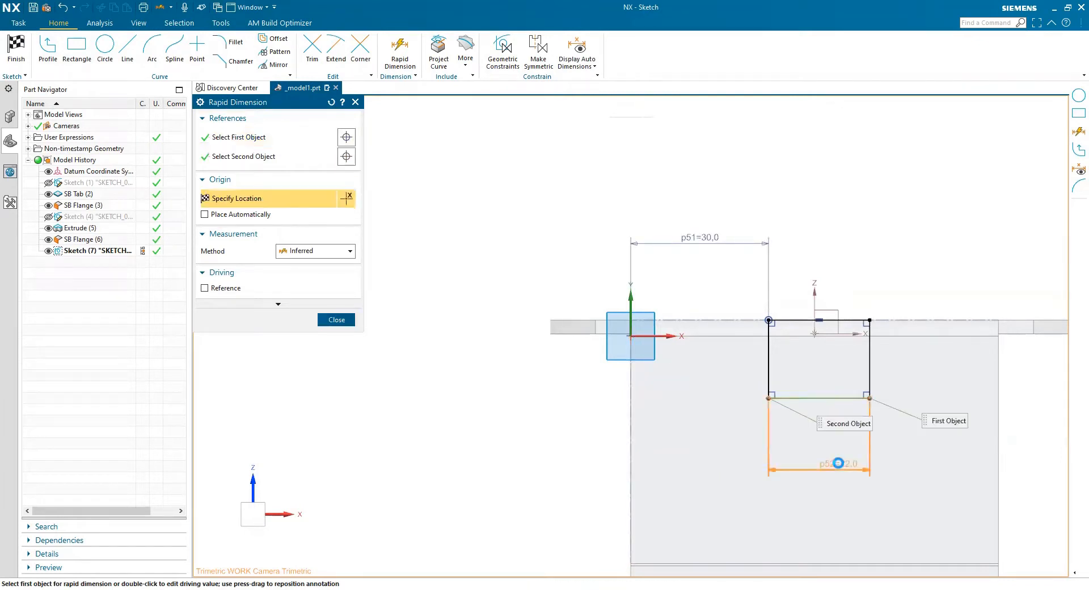
{"action": "left_click", "coordinate": [783, 539]}
{"action": "type", "text": "20"}
{"action": "key", "text": "Return"}
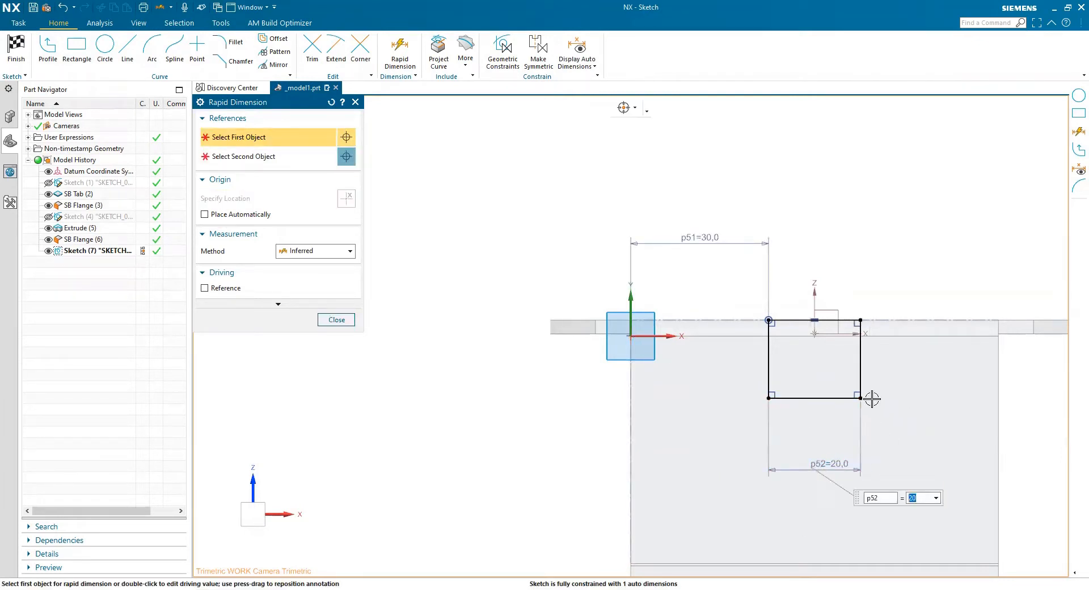
{"action": "left_click", "coordinate": [861, 359]}
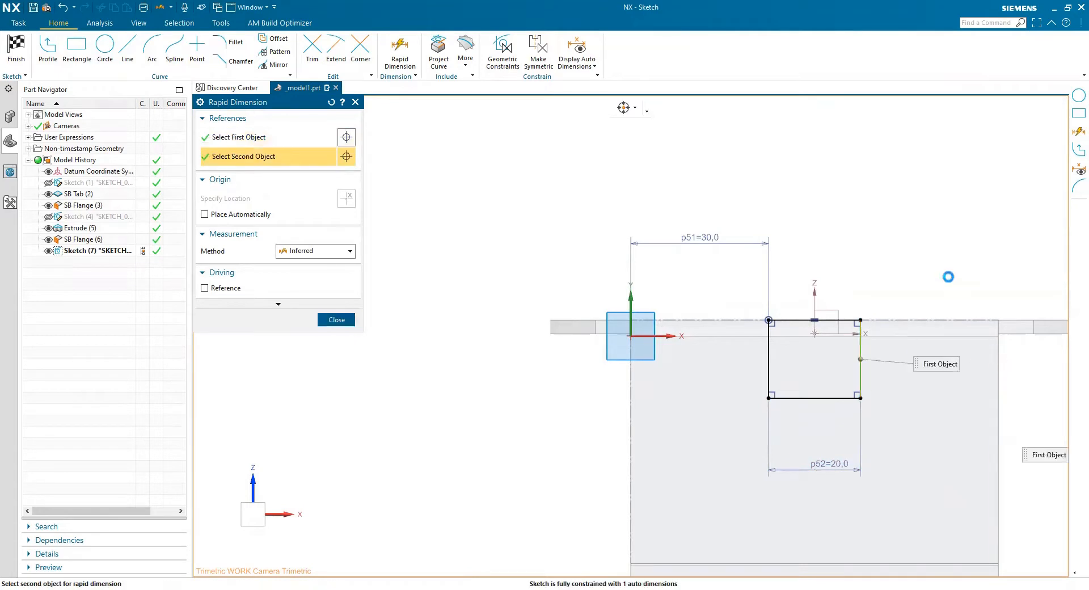
{"action": "left_click", "coordinate": [998, 451]}
{"action": "left_click", "coordinate": [949, 263]}
{"action": "key", "text": "Escape"}
{"action": "left_click", "coordinate": [936, 255]}
{"action": "key", "text": "Delete"}
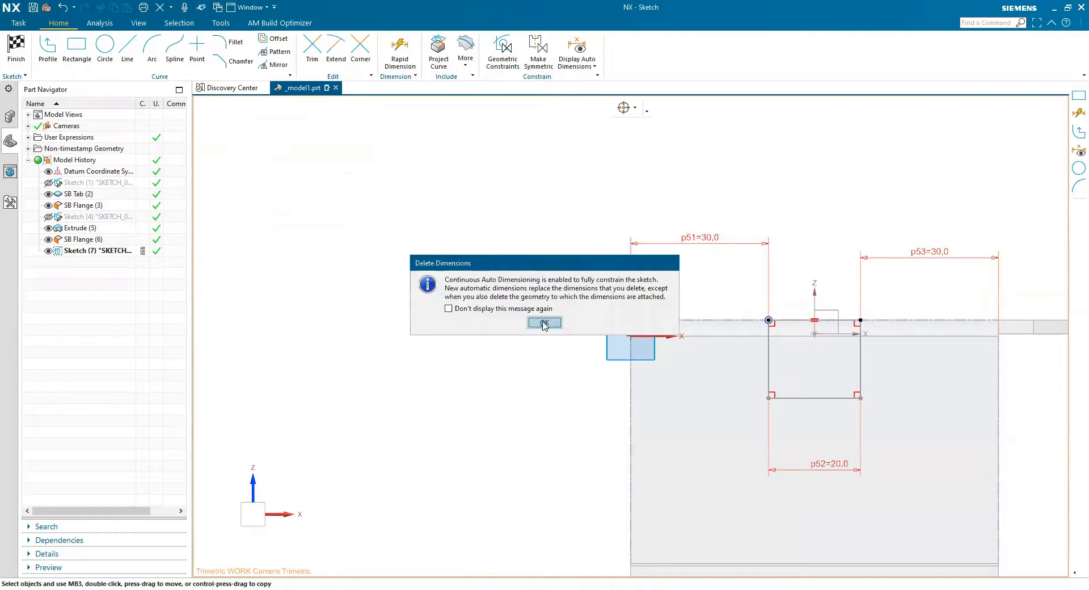
{"action": "key", "text": "Return"}
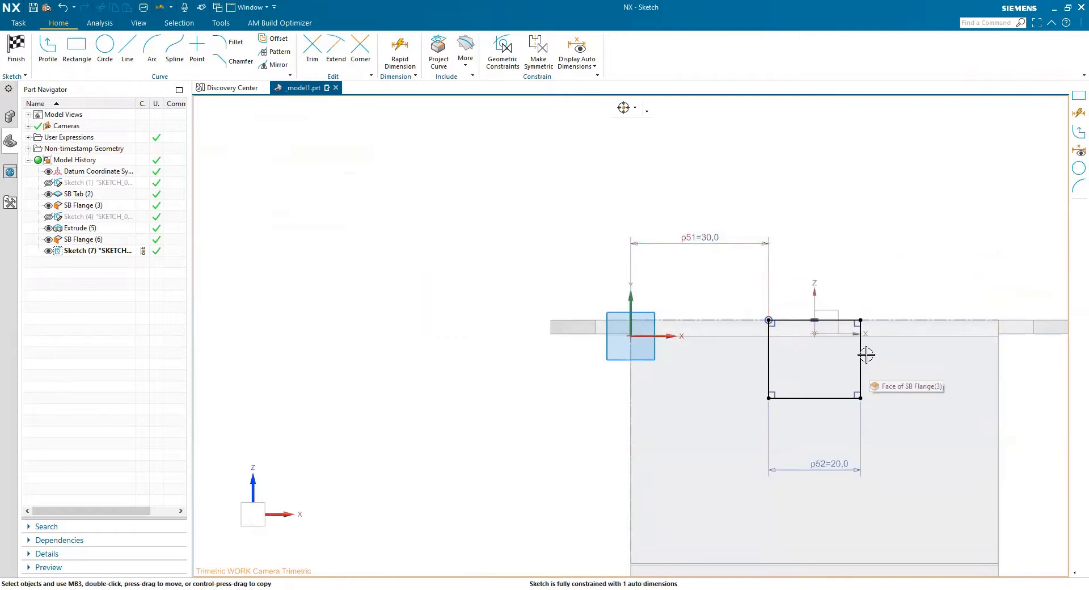
Dimension the rectangle's height as 15 mm and finish the sketch
{"action": "key", "text": "d"}
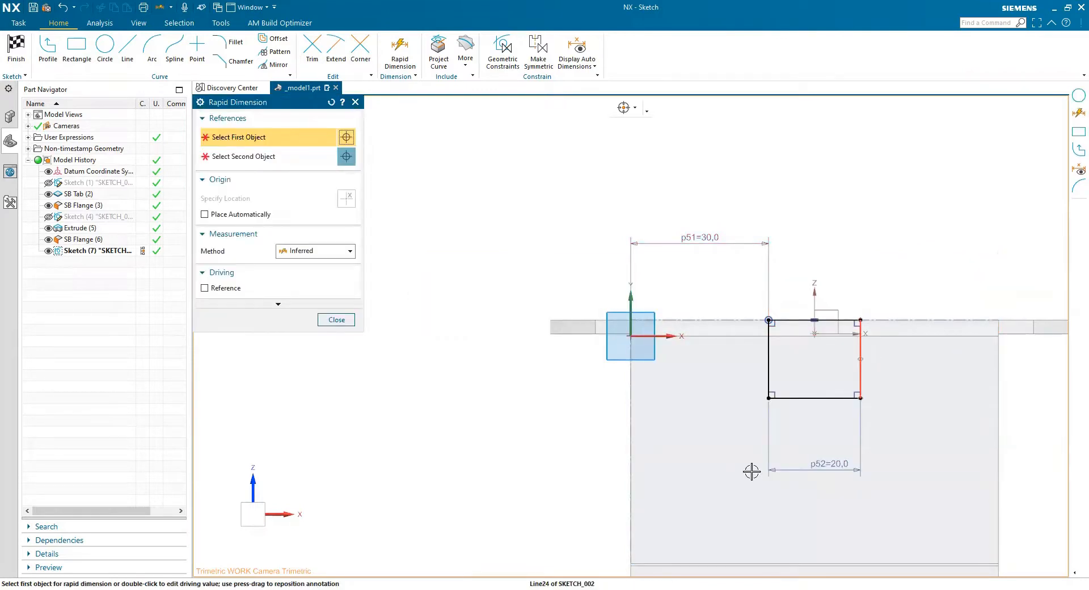
{"action": "left_click", "coordinate": [860, 363]}
{"action": "left_click", "coordinate": [964, 360]}
{"action": "type", "text": "15"}
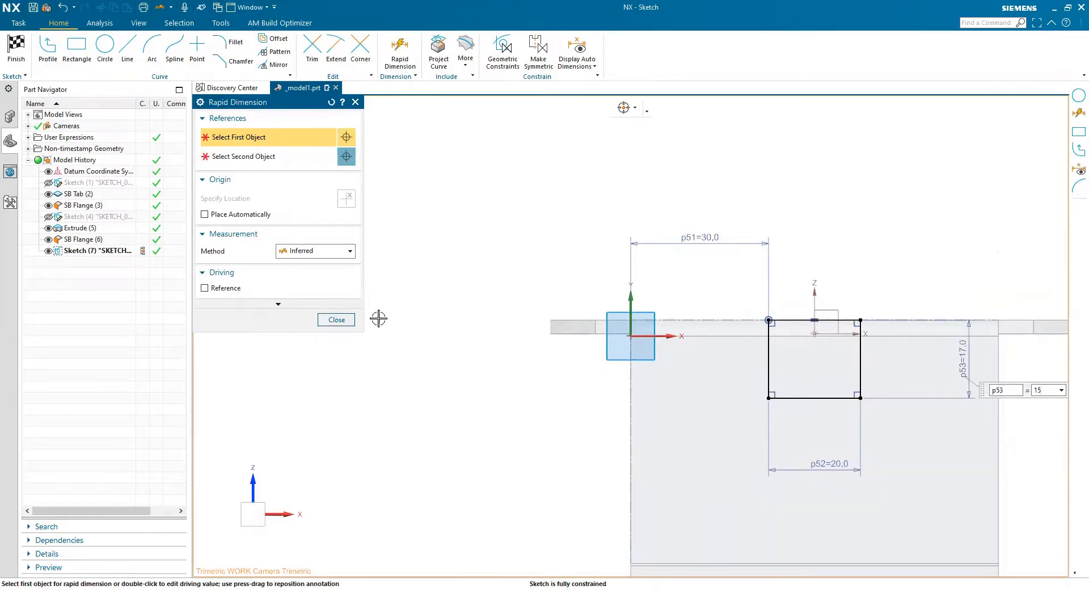
{"action": "key", "text": "Return"}
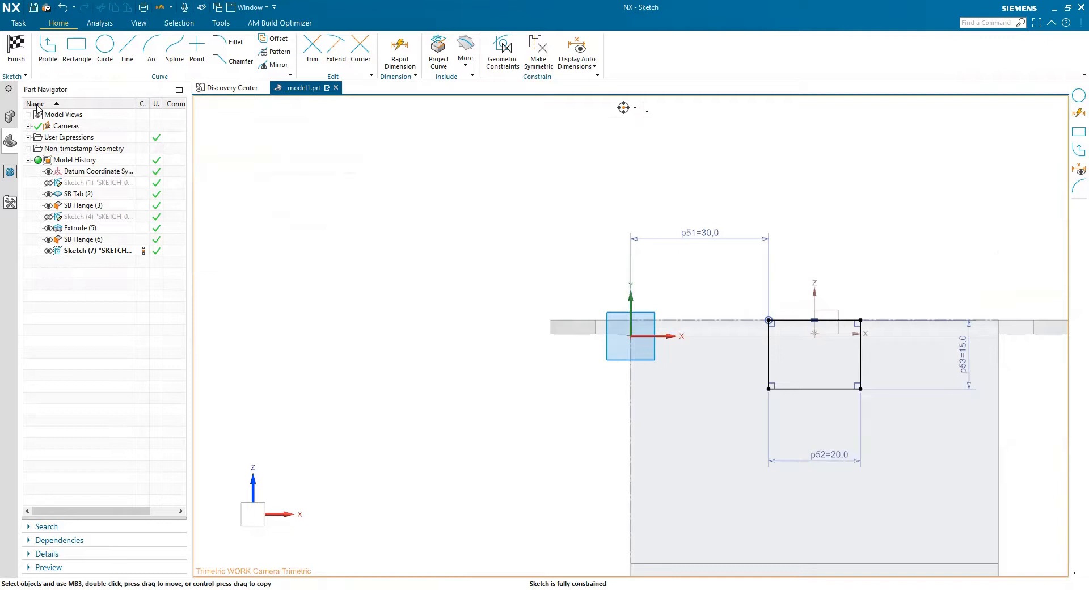
{"action": "left_click", "coordinate": [16, 49]}
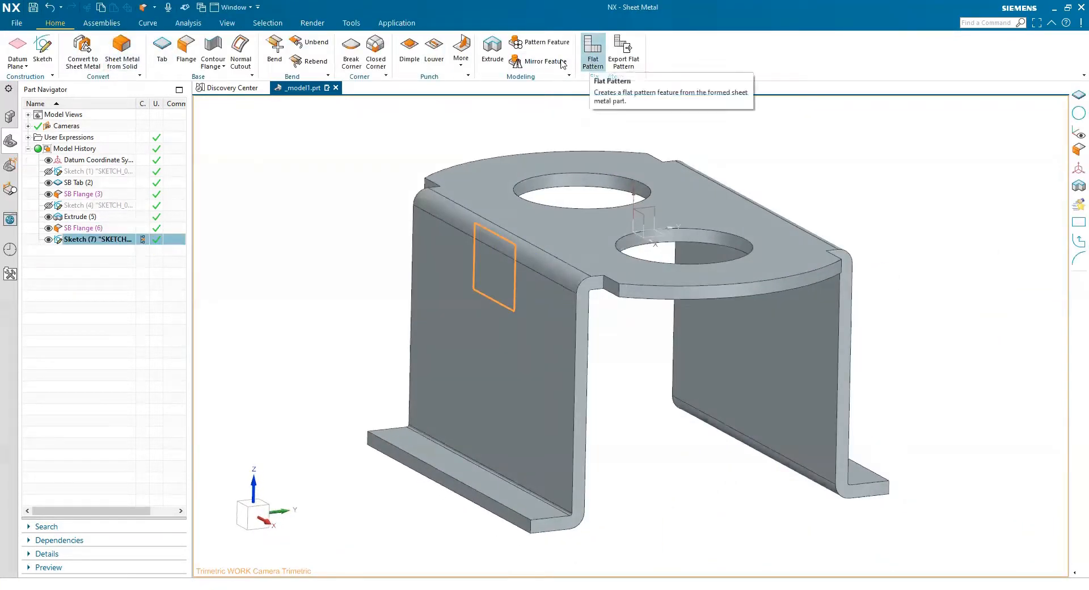
Extrude the rectangle 3.5 mm in the reversed direction into the side wall, subtracting it from the body
{"action": "left_click", "coordinate": [493, 51]}
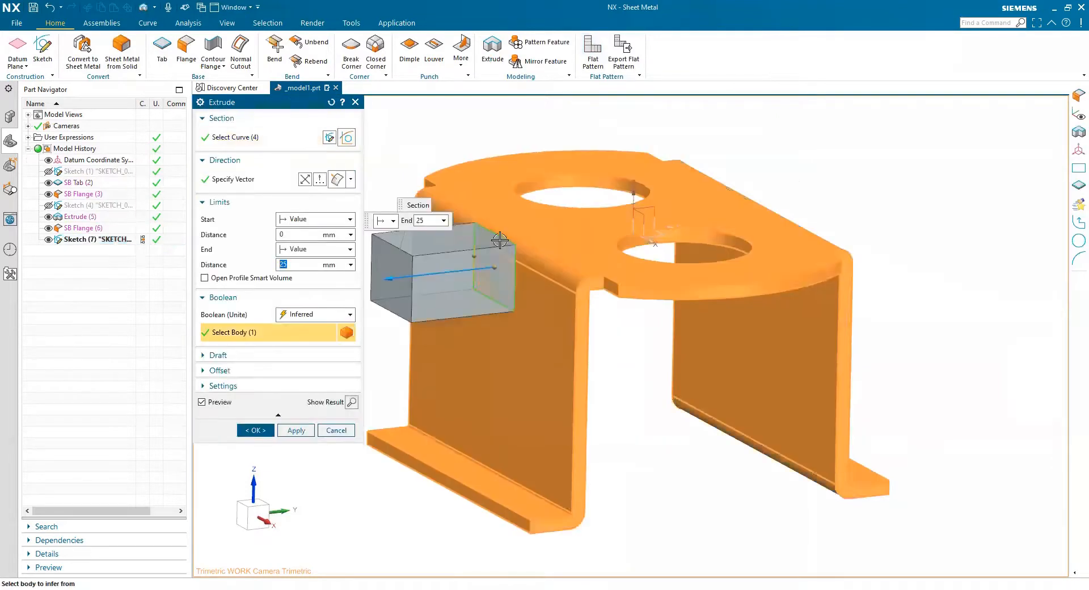
{"action": "left_click", "coordinate": [309, 179]}
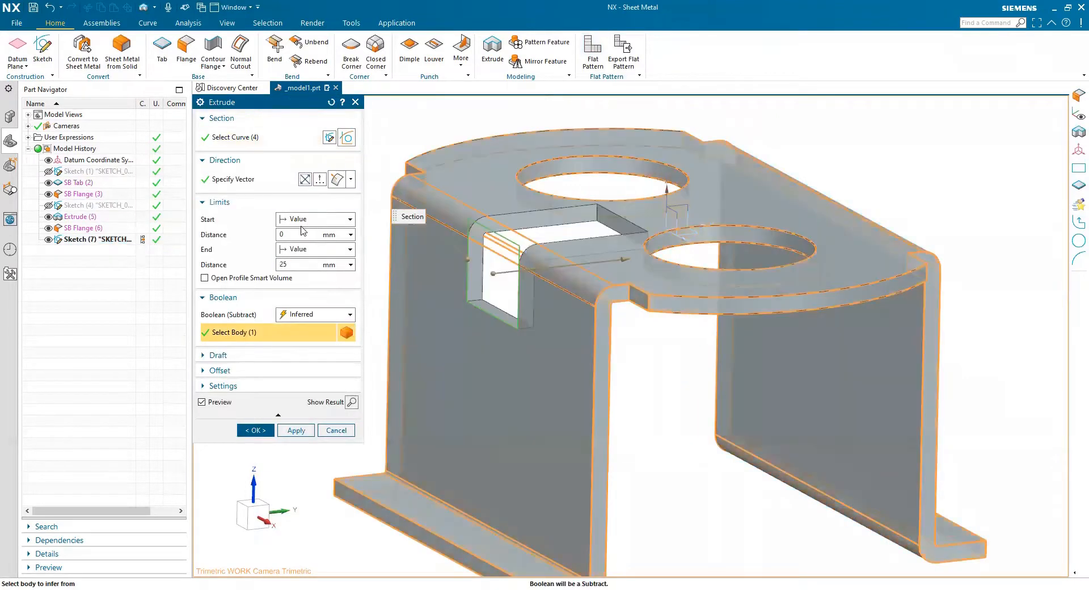
{"action": "left_click", "coordinate": [299, 264]}
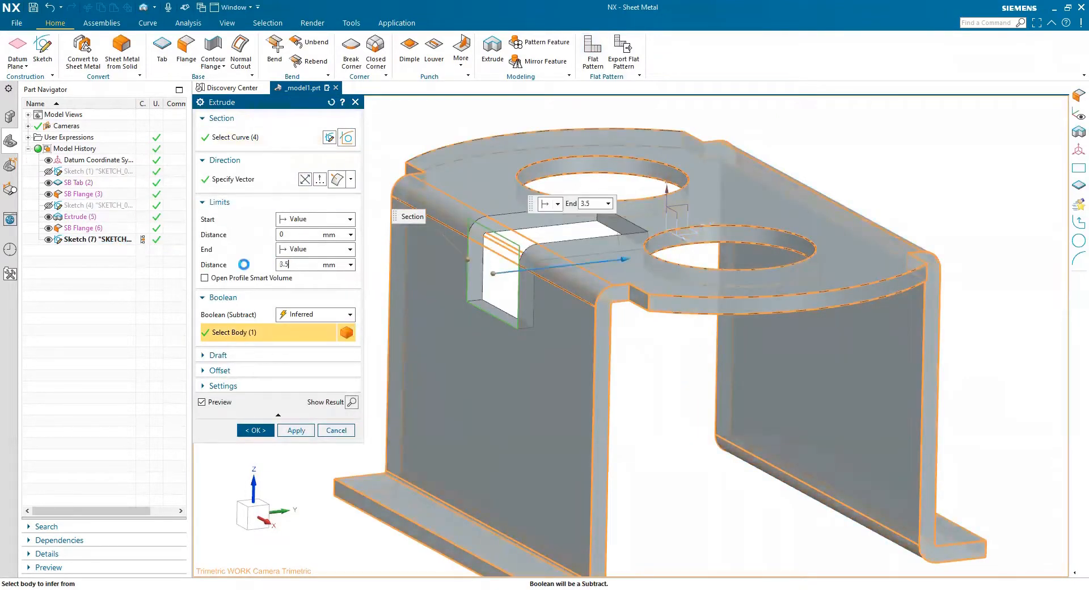
{"action": "scroll", "coordinate": [503, 262], "scroll_direction": "up", "scroll_amount": 5}
{"action": "scroll", "coordinate": [506, 148], "scroll_direction": "up", "scroll_amount": 4}
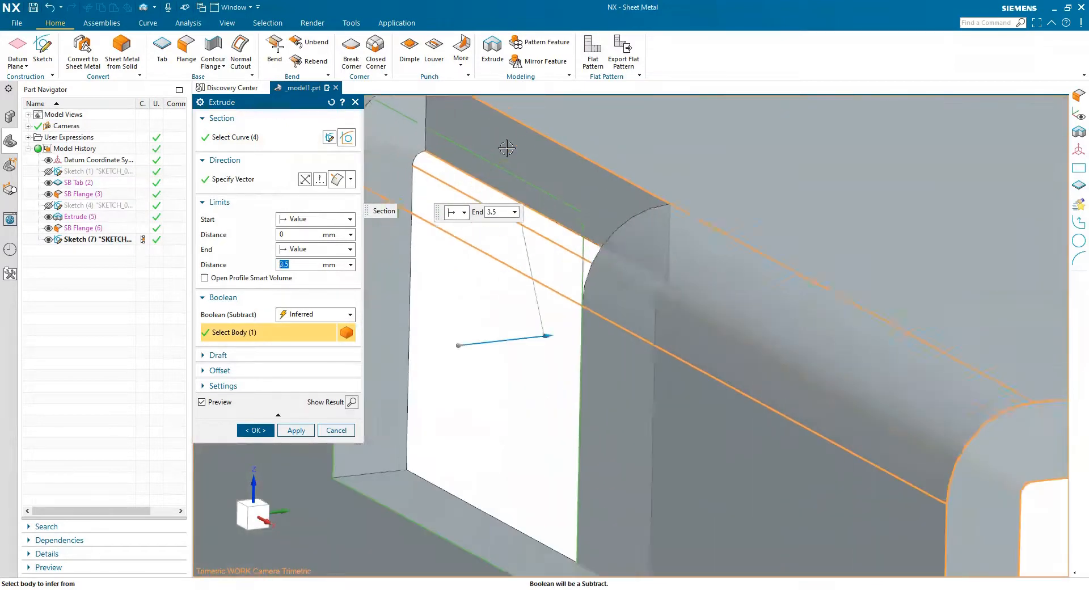
{"action": "scroll", "coordinate": [508, 149], "scroll_direction": "up", "scroll_amount": 1}
{"action": "left_click", "coordinate": [260, 433]}
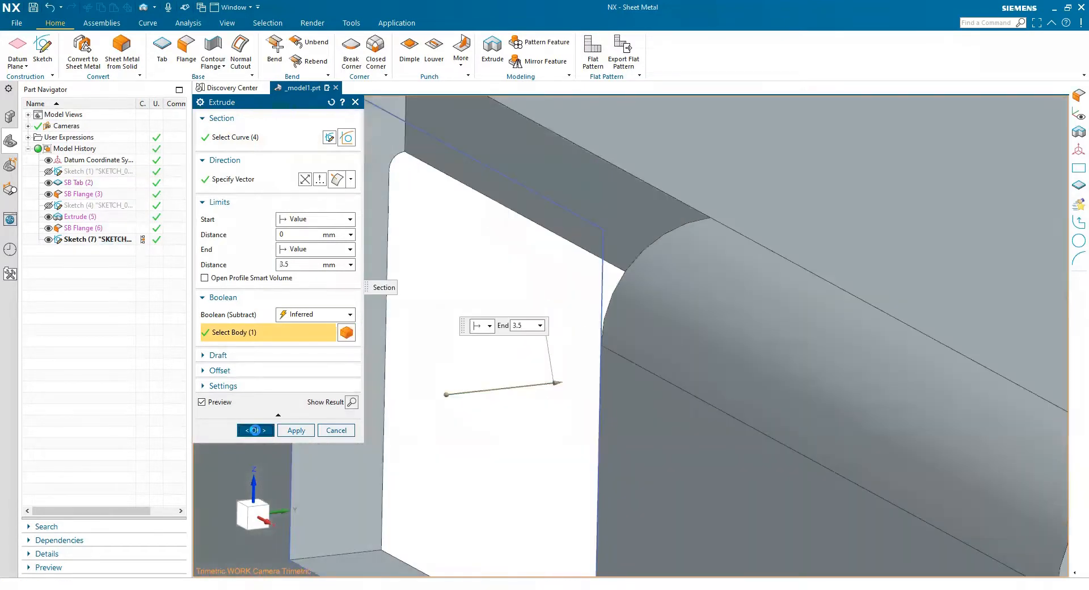
Hide the sketch containing the side wall's cutout rectangle
{"action": "scroll", "coordinate": [557, 333], "scroll_direction": "down", "scroll_amount": 6}
{"action": "left_click", "coordinate": [48, 239]}
{"action": "middle_click_drag", "start_coordinate": [322, 322], "coordinate": [400, 283]}
{"action": "scroll", "coordinate": [325, 312], "scroll_direction": "down", "scroll_amount": 2}
{"action": "scroll", "coordinate": [450, 306], "scroll_direction": "up", "scroll_amount": 1}
{"action": "scroll", "coordinate": [290, 188], "scroll_direction": "down", "scroll_amount": 3}
{"action": "scroll", "coordinate": [286, 198], "scroll_direction": "down", "scroll_amount": 3}
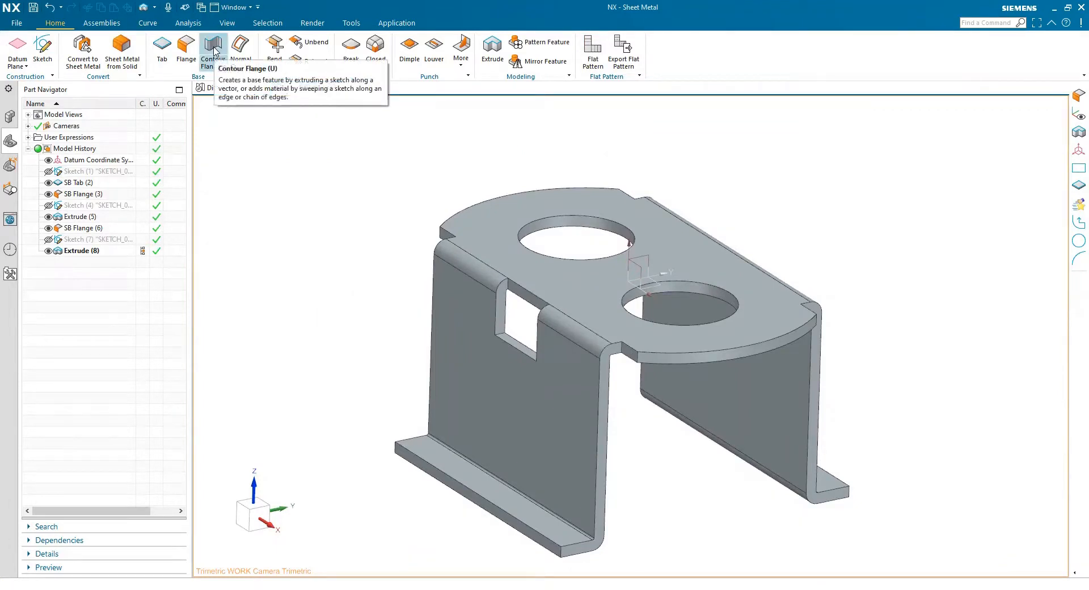
{"action": "left_click", "coordinate": [160, 45]}
{"action": "left_click", "coordinate": [247, 126]}
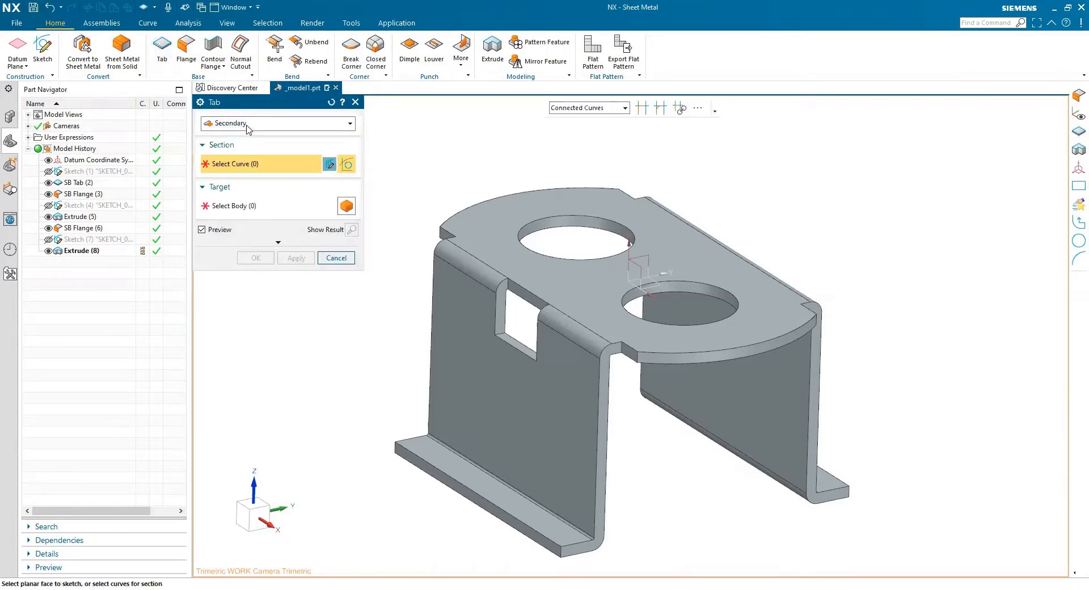
{"action": "left_click", "coordinate": [246, 125]}
Start a secondary contour flange with its sketch plane normal to the cutout's upper edge at 100% arc length
{"action": "left_click", "coordinate": [219, 51]}
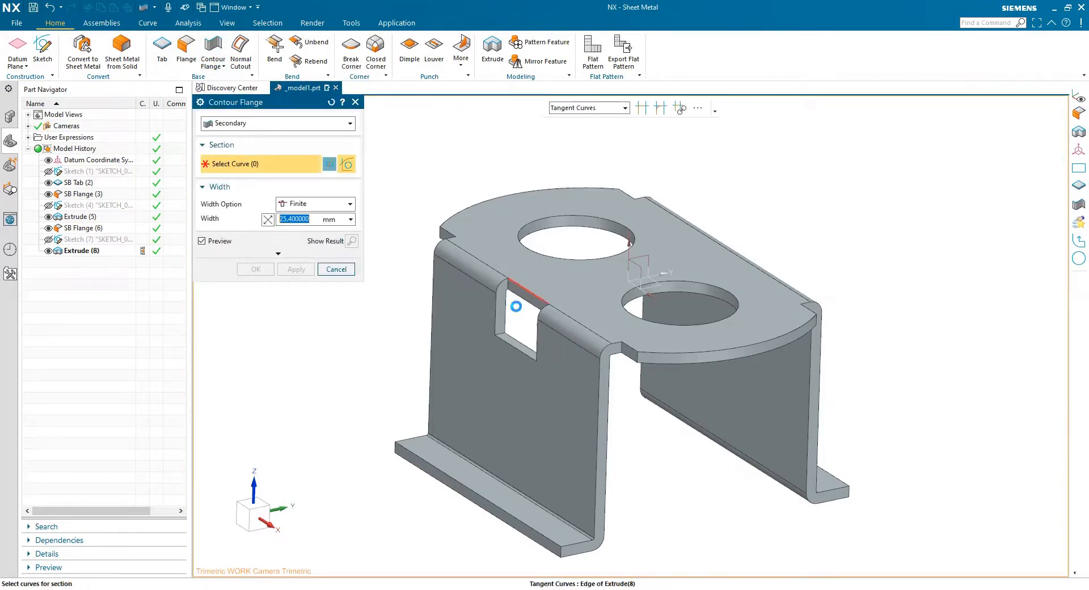
{"action": "type", "text": "0"}
{"action": "key", "text": "Return"}
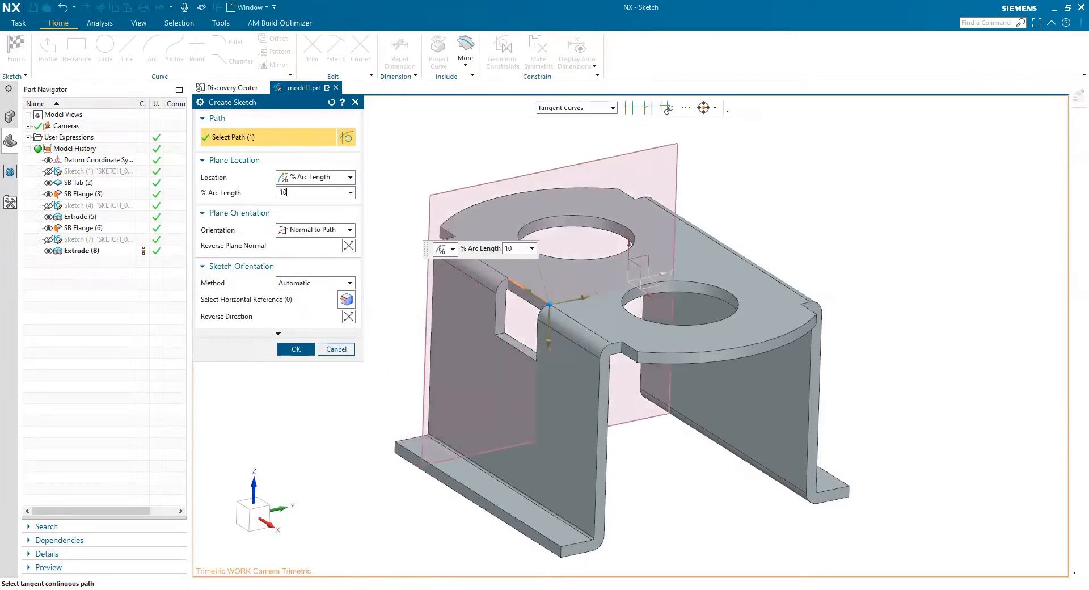
{"action": "type", "text": "0"}
{"action": "left_click", "coordinate": [295, 348]}
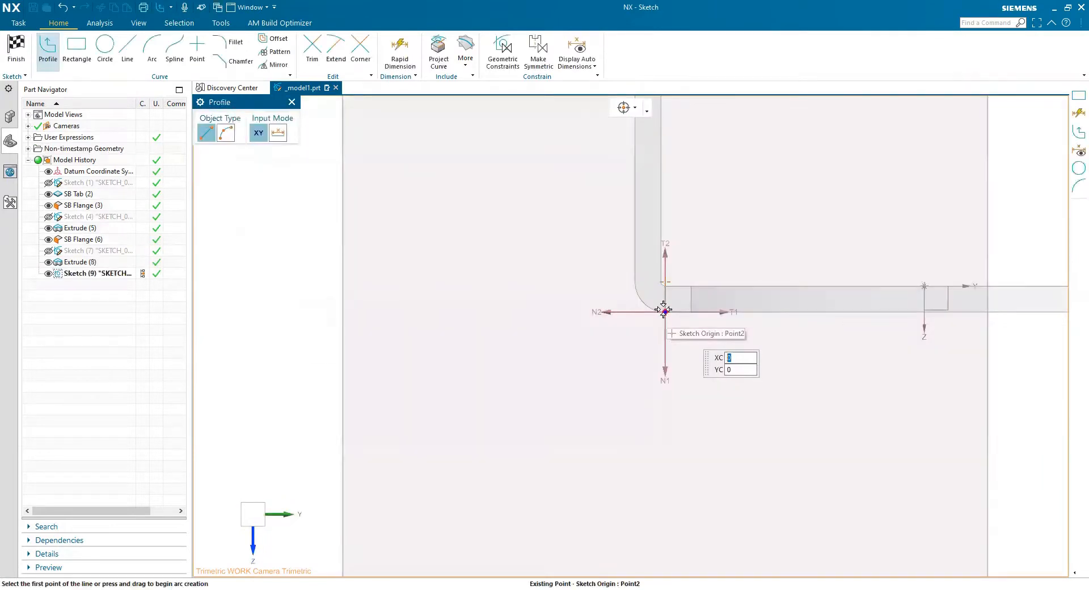
Draw an L-shaped profile from the sketch origin, 15 mm outward and 15 mm down along the side wall, and finish the sketch
{"action": "left_click", "coordinate": [665, 312]}
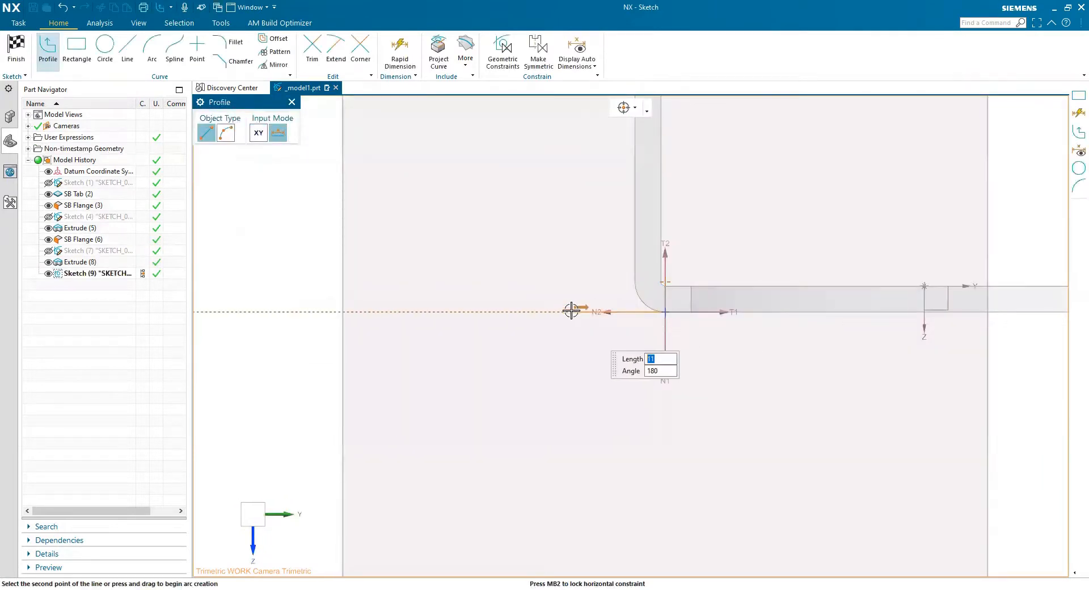
{"action": "key", "text": "Tab"}
{"action": "left_click", "coordinate": [571, 311]}
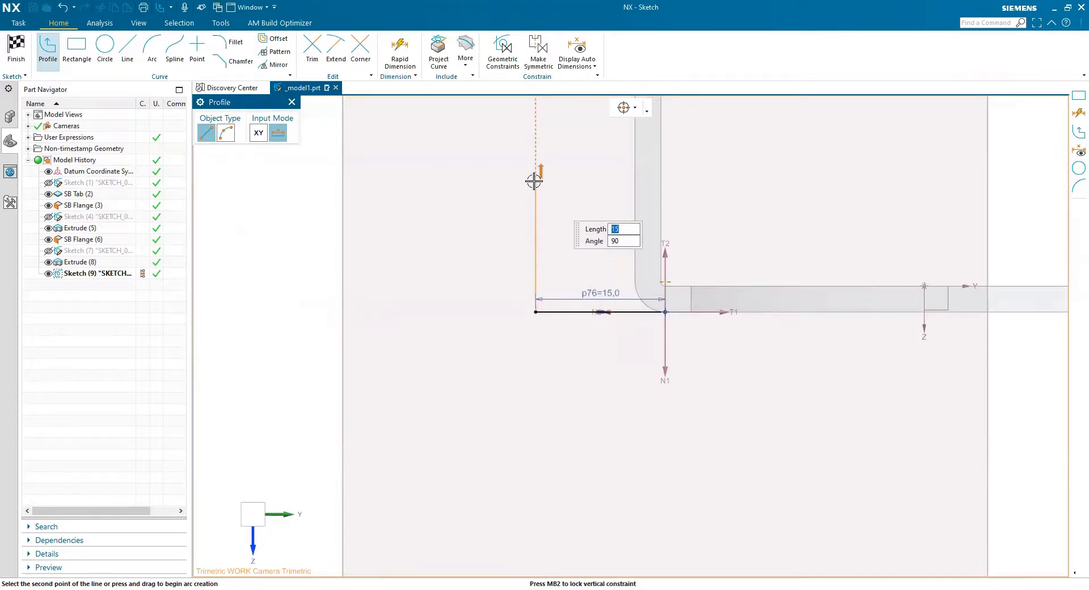
{"action": "key", "text": "Return"}
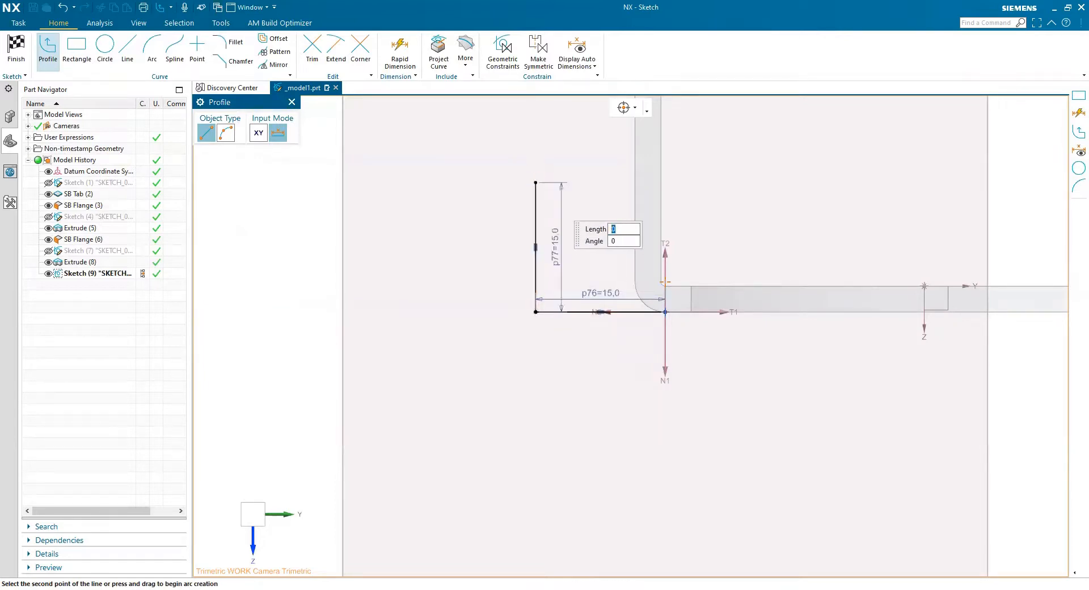
{"action": "left_click", "coordinate": [14, 48]}
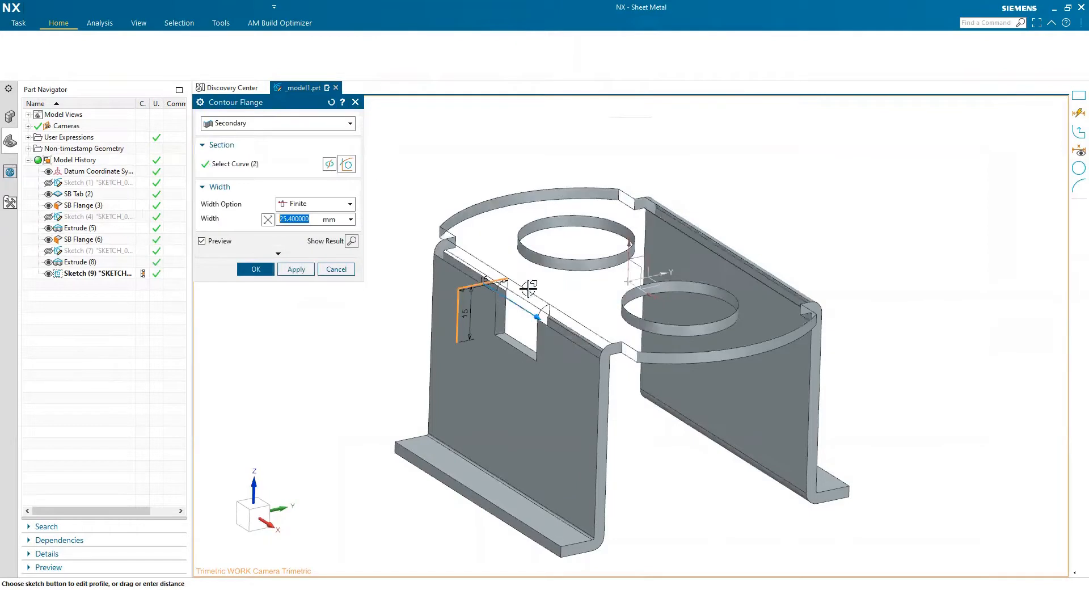
Set the contour flange's width to 20 mm and create it at the side wall's cutout
{"action": "scroll", "coordinate": [483, 312], "scroll_direction": "up", "scroll_amount": 3}
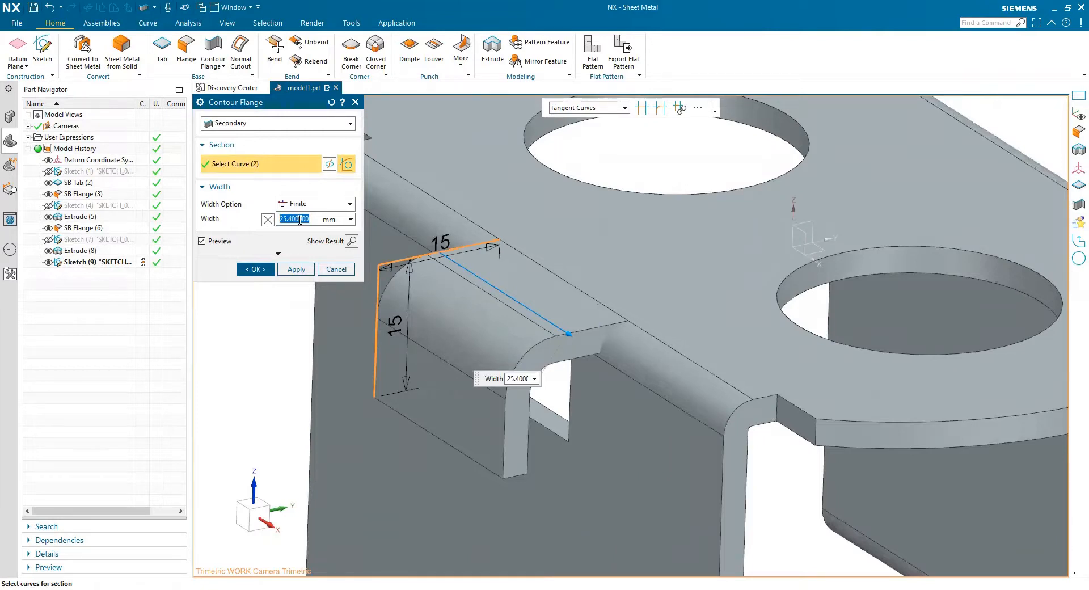
{"action": "type", "text": "20"}
{"action": "key", "text": "Return"}
{"action": "middle_click_drag", "start_coordinate": [590, 340], "coordinate": [618, 343]}
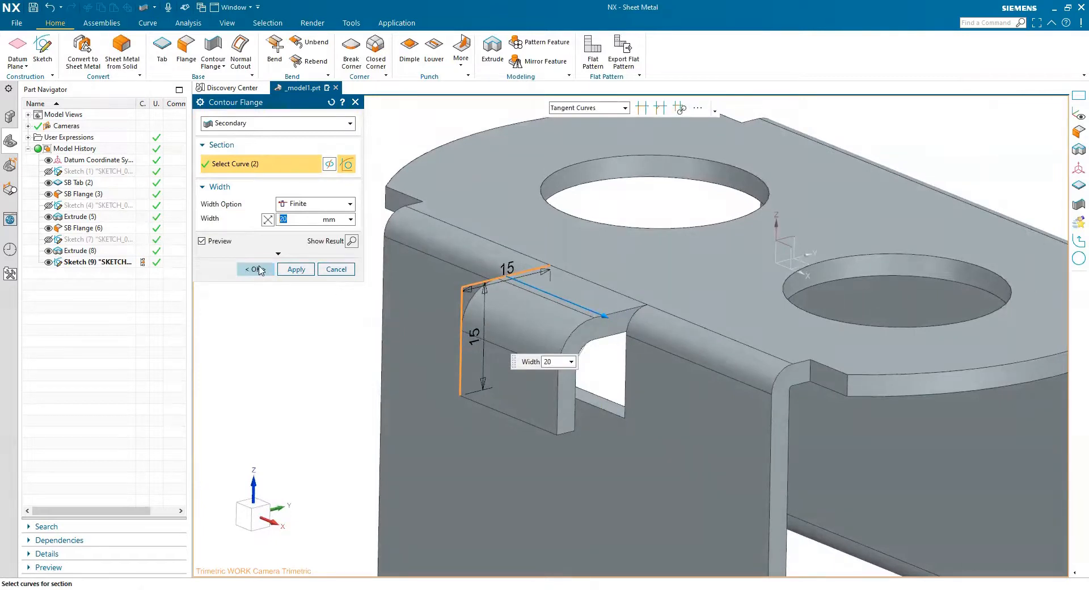
{"action": "left_click", "coordinate": [257, 270]}
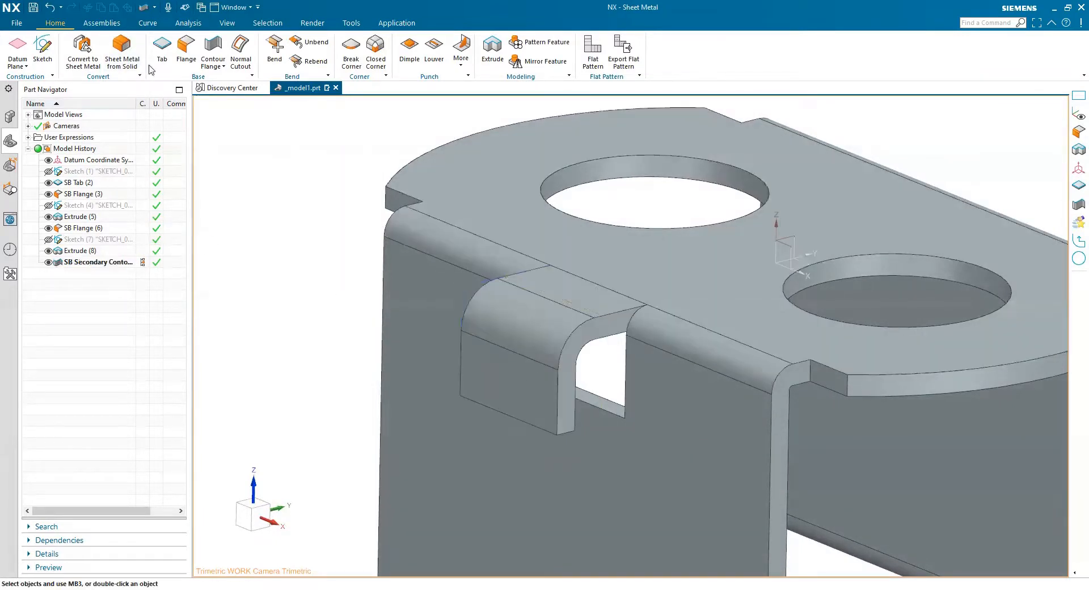
Add a flange along the contour flange's lower edge with a length of 8 mm and an angle of 50°
{"action": "left_click", "coordinate": [186, 46]}
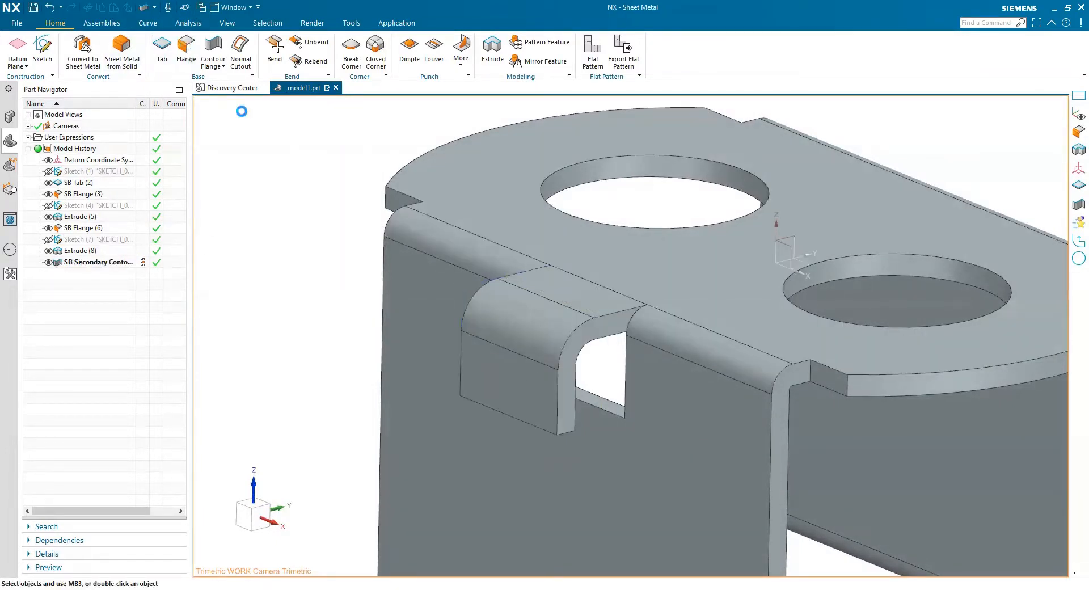
{"action": "left_click", "coordinate": [507, 415]}
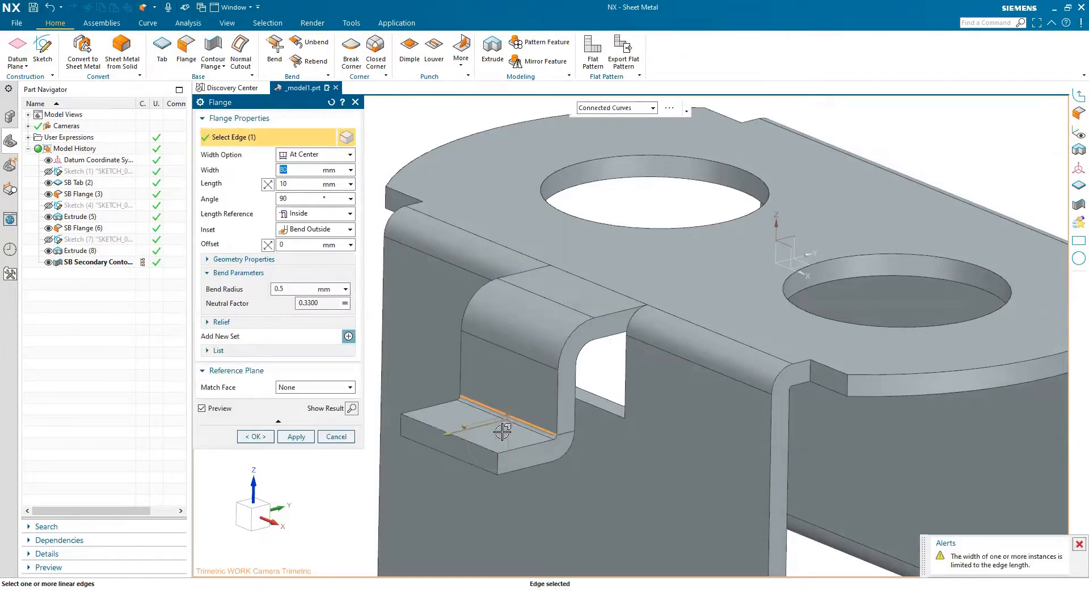
{"action": "left_click", "coordinate": [284, 184]}
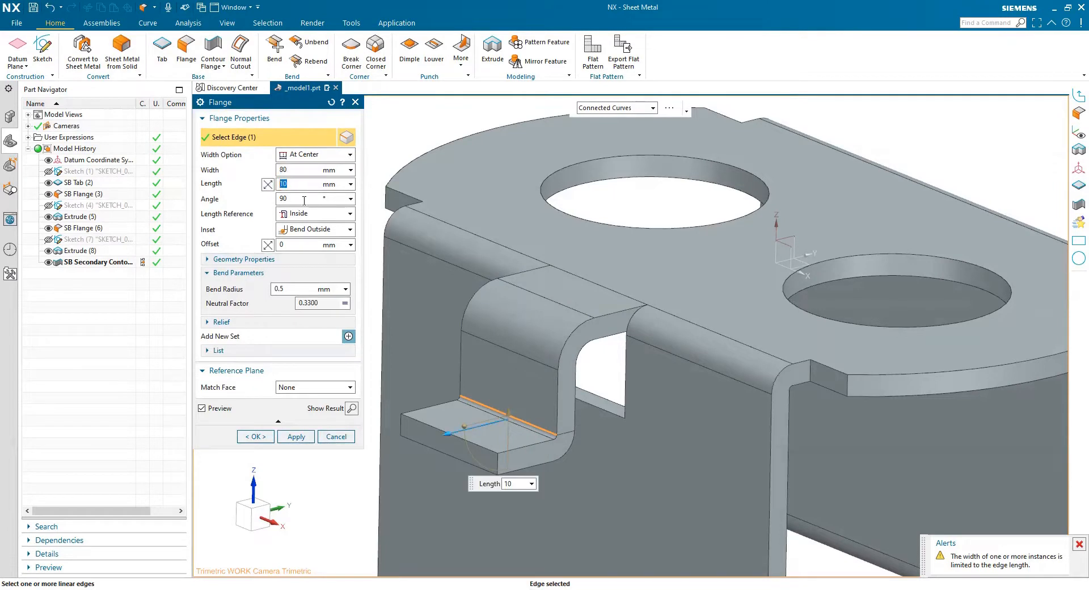
{"action": "left_click", "coordinate": [304, 199]}
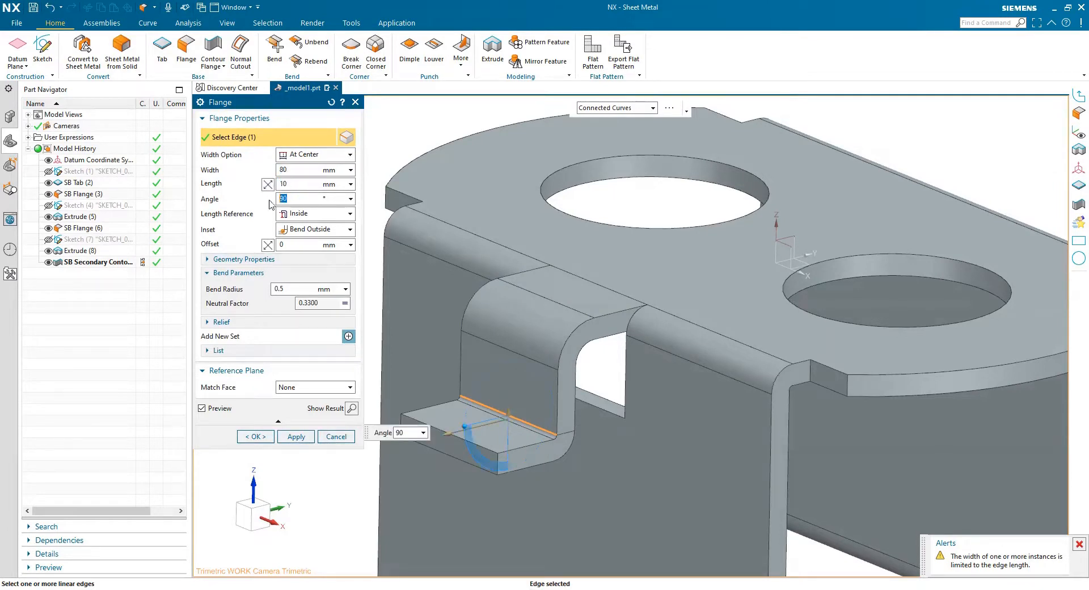
{"action": "key", "text": "Return"}
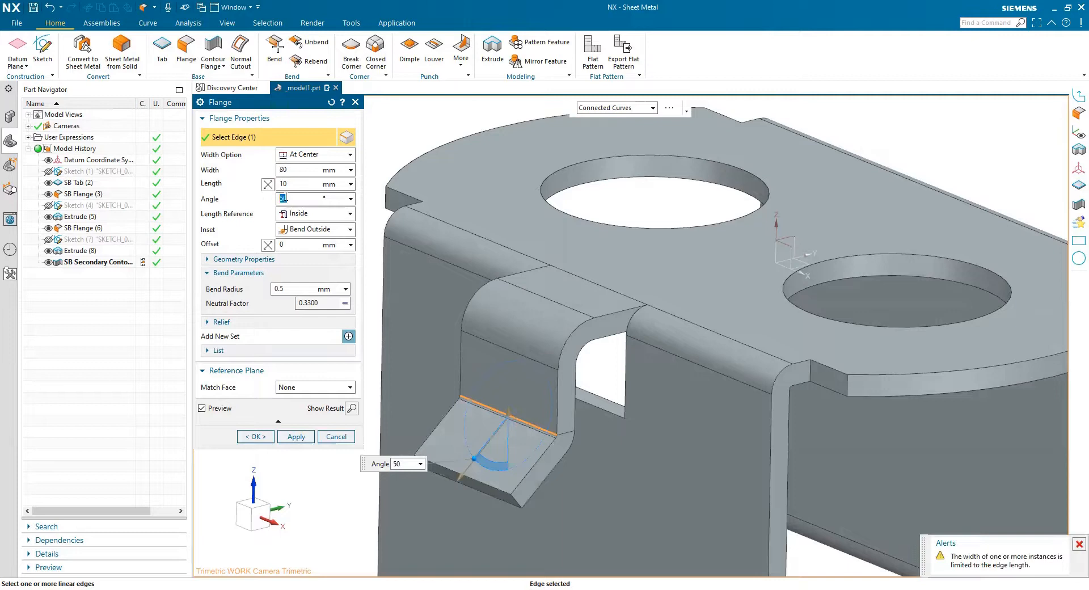
{"action": "key", "text": "shift+Tab"}
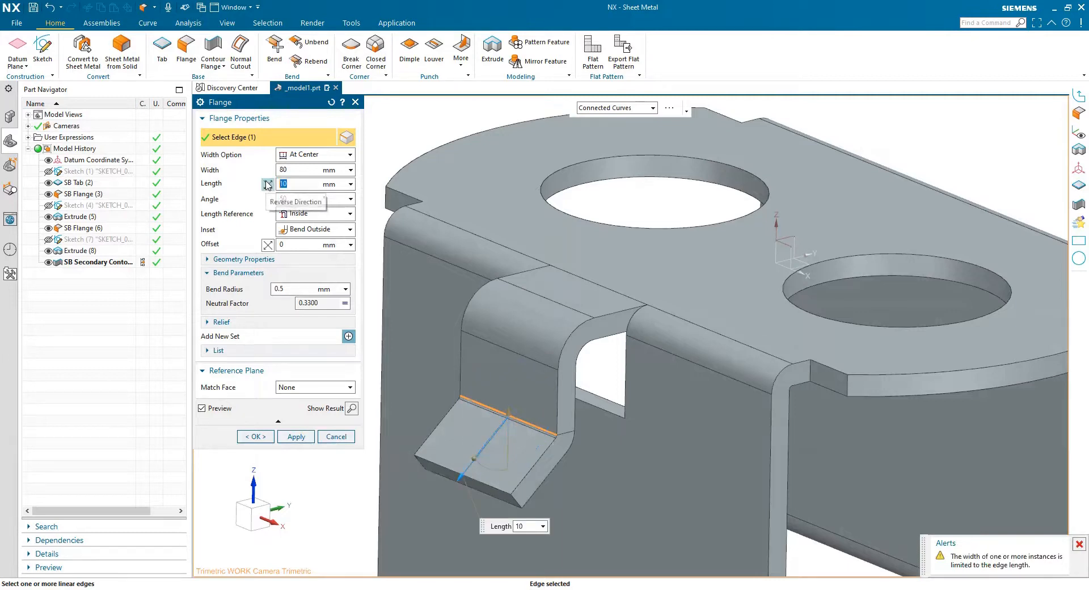
{"action": "type", "text": "8"}
{"action": "key", "text": "Return"}
{"action": "scroll", "coordinate": [511, 286], "scroll_direction": "down", "scroll_amount": 2}
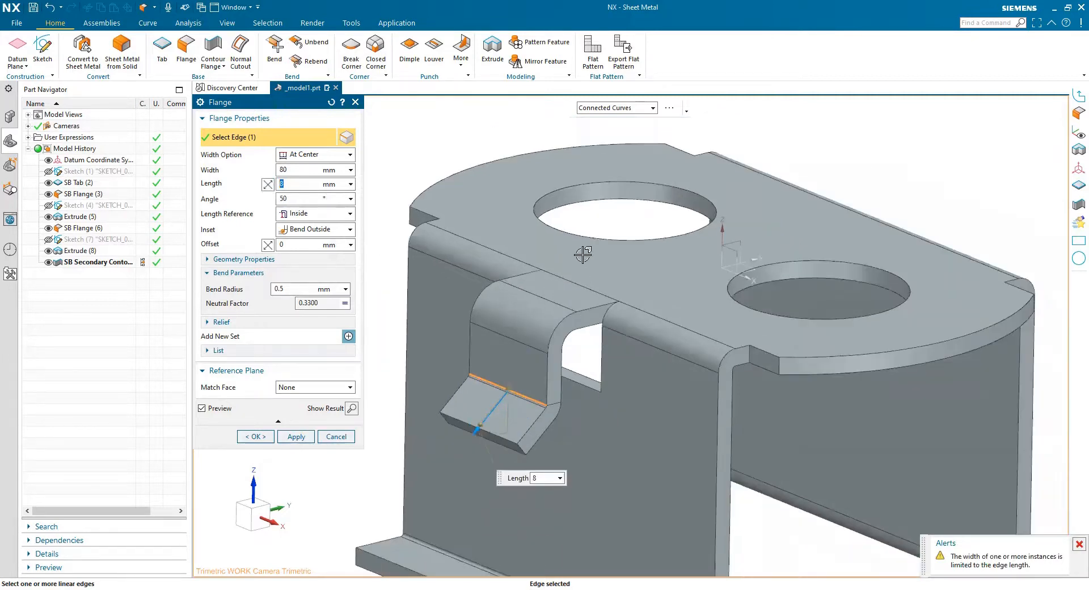
{"action": "middle_click_drag", "start_coordinate": [614, 282], "coordinate": [533, 292]}
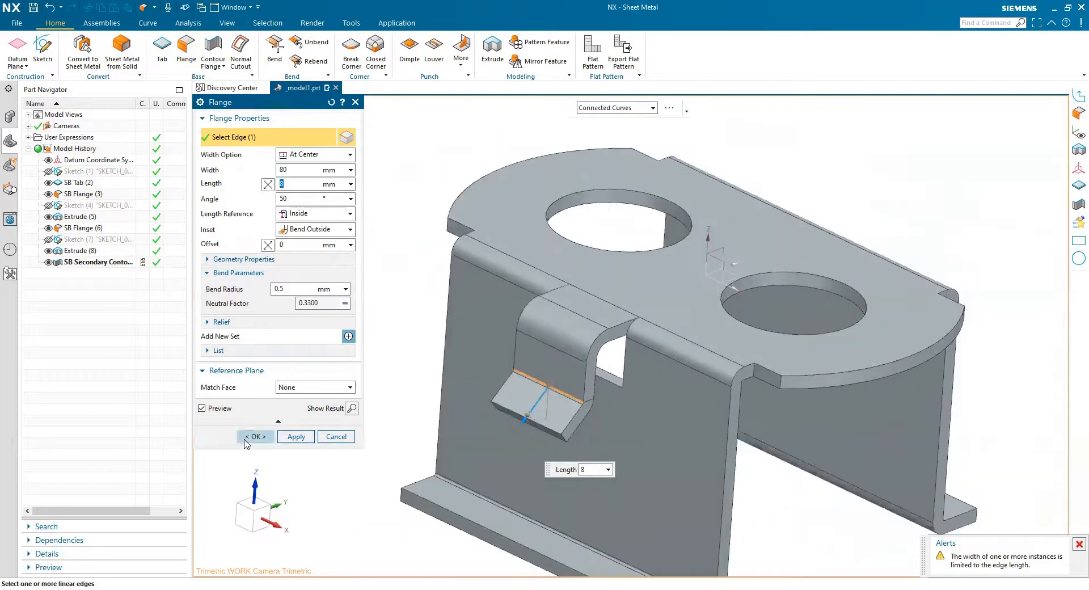
{"action": "left_click", "coordinate": [249, 437]}
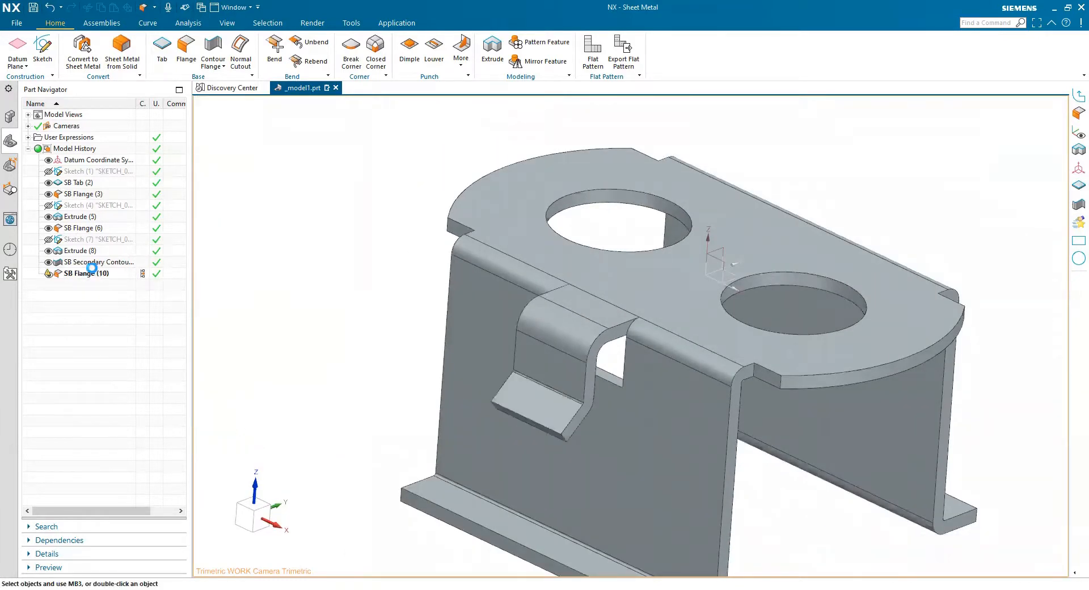
Clear the information and warning alerts for the newly added angled flange in the model history
{"action": "right_click", "coordinate": [93, 274]}
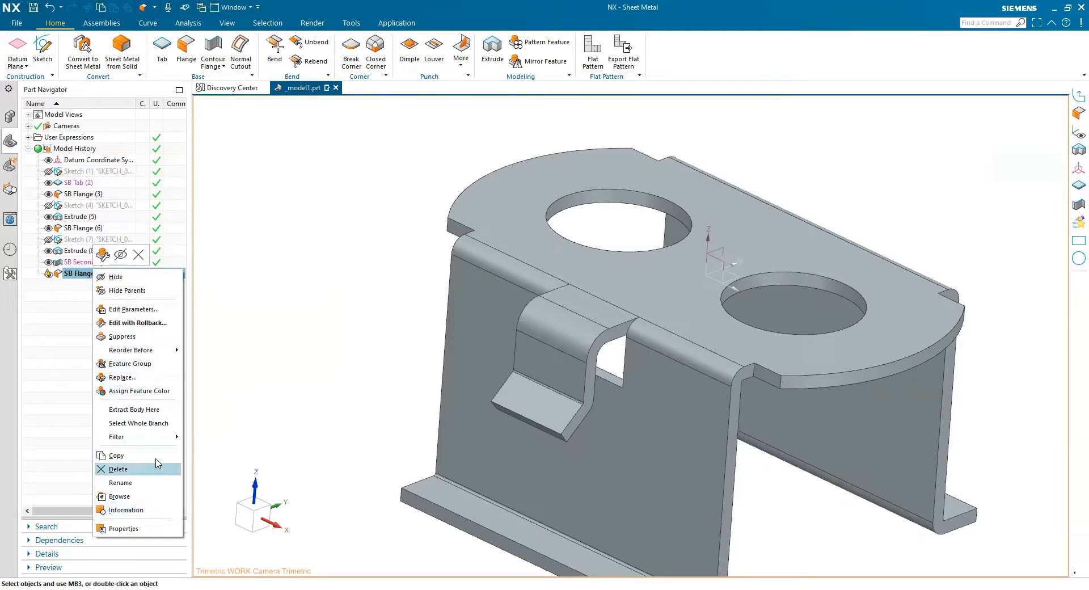
{"action": "left_click", "coordinate": [61, 274]}
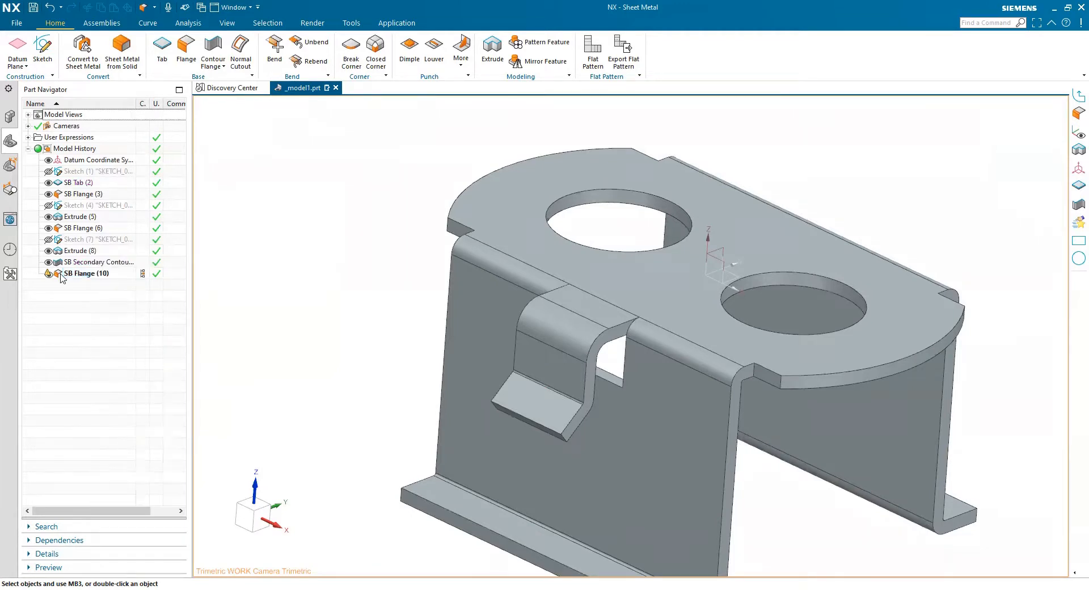
{"action": "right_click", "coordinate": [61, 276]}
{"action": "right_click", "coordinate": [45, 326]}
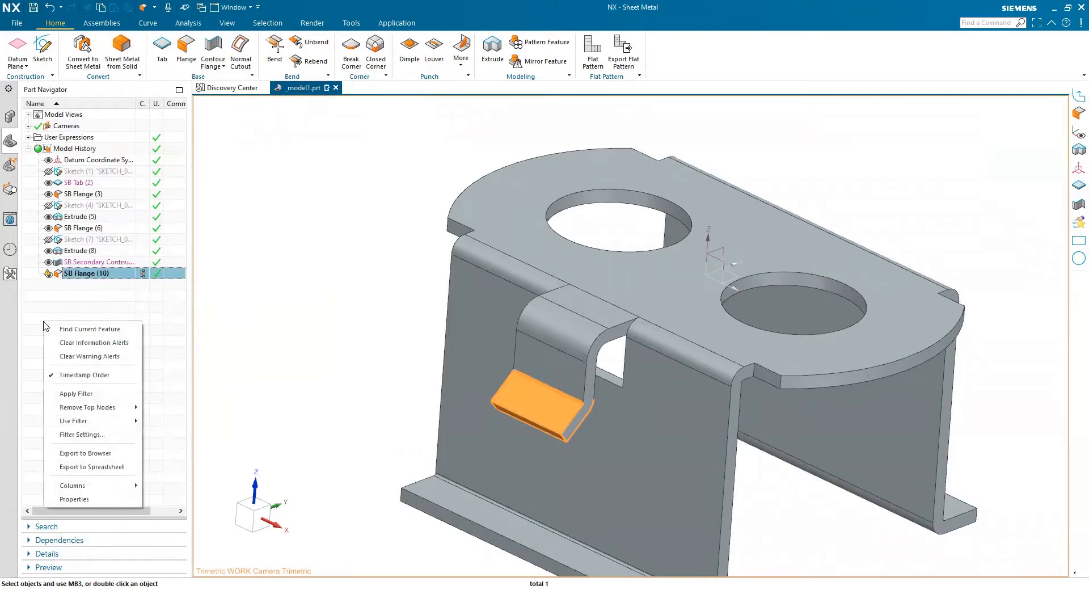
{"action": "left_click", "coordinate": [113, 343]}
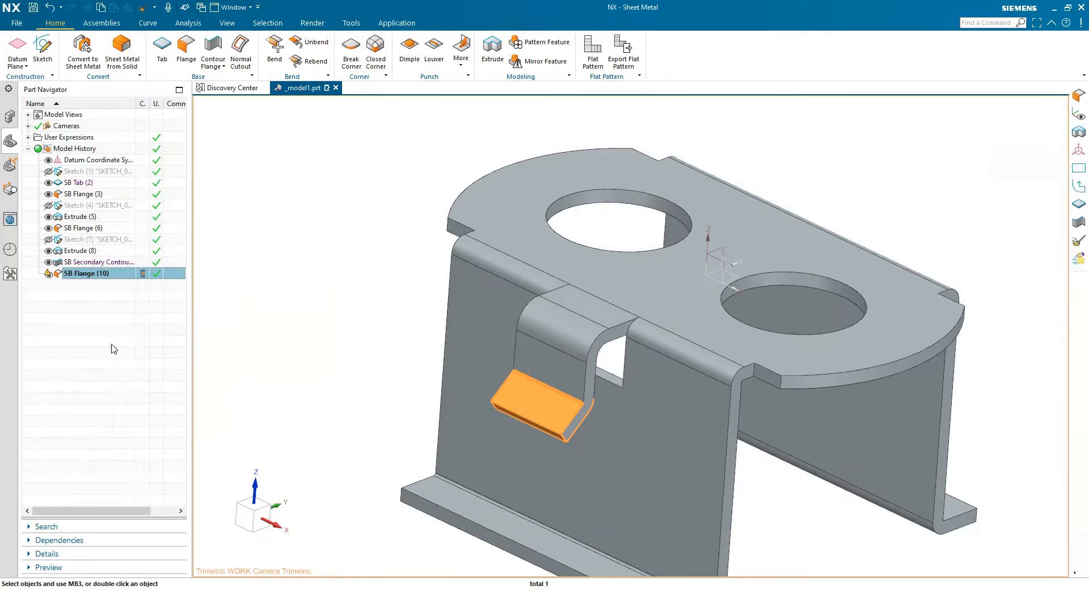
{"action": "right_click", "coordinate": [113, 346]}
{"action": "left_click", "coordinate": [137, 380]}
{"action": "left_click", "coordinate": [342, 315]}
{"action": "middle_click_drag", "start_coordinate": [343, 316], "coordinate": [333, 306]}
{"action": "scroll", "coordinate": [334, 306], "scroll_direction": "down", "scroll_amount": 1}
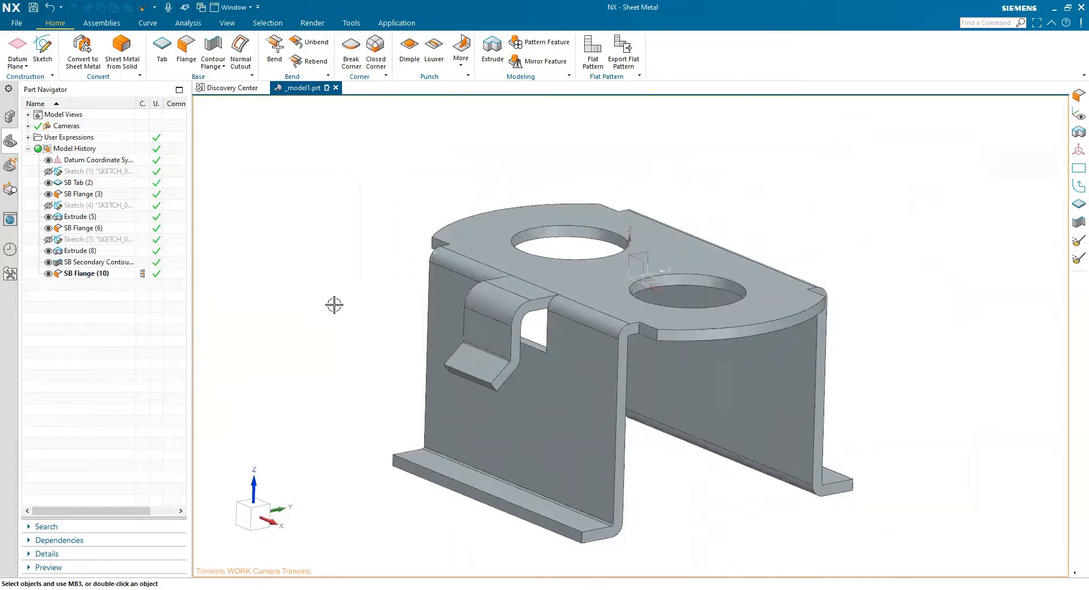
Start a Break Corner with the Blend method on the small angled flange's two free corners and the adjacent bottom flange's two outer corners
{"action": "left_click", "coordinate": [343, 66]}
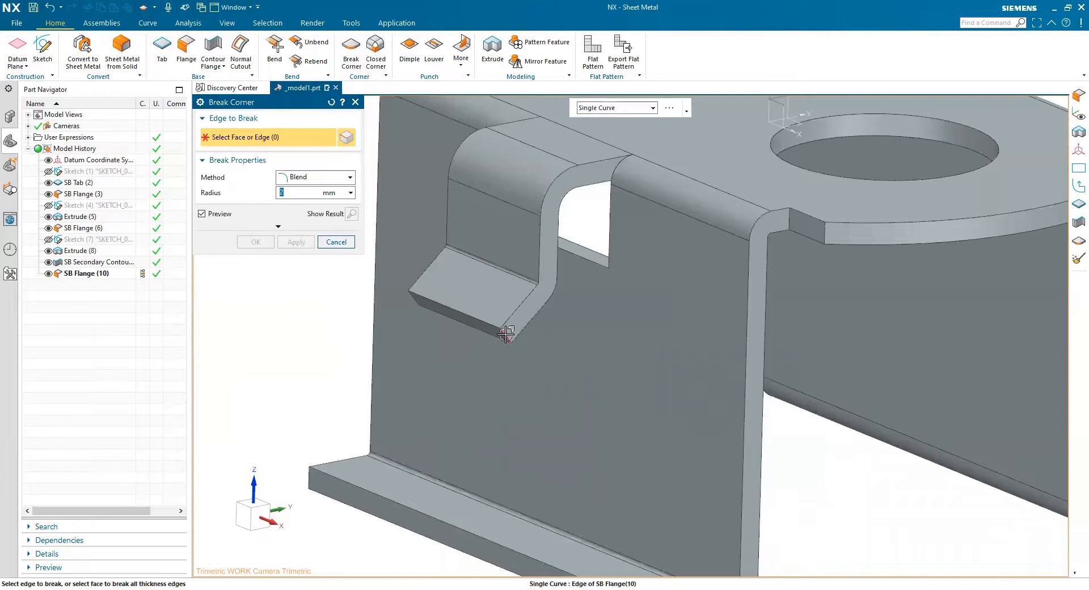
{"action": "left_click", "coordinate": [506, 335]}
{"action": "scroll", "coordinate": [397, 316], "scroll_direction": "up", "scroll_amount": 3}
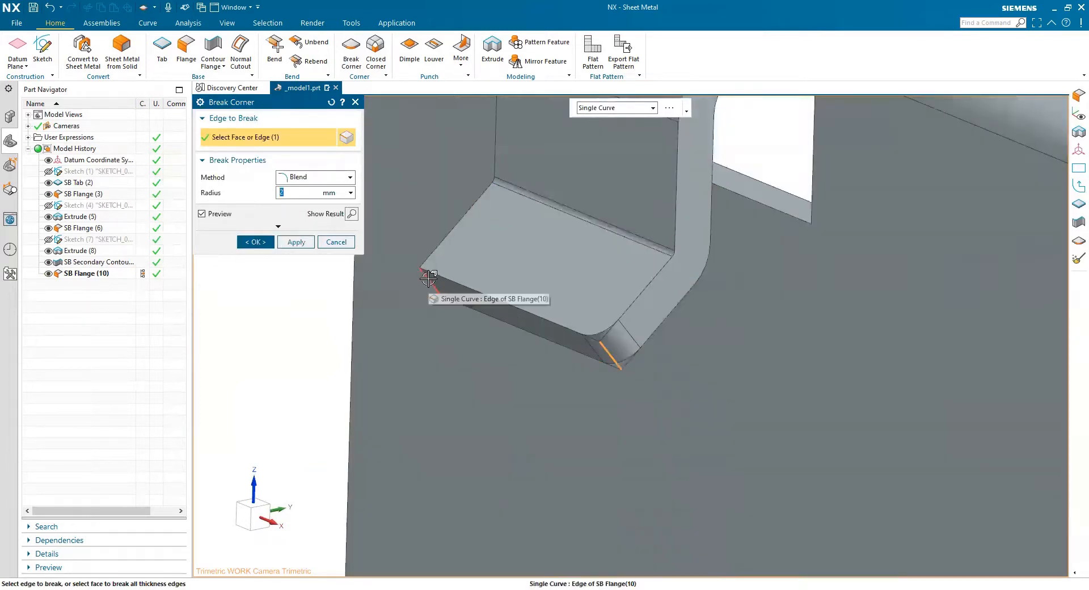
{"action": "scroll", "coordinate": [423, 372], "scroll_direction": "down", "scroll_amount": 5}
{"action": "scroll", "coordinate": [545, 509], "scroll_direction": "up", "scroll_amount": 4}
{"action": "left_click", "coordinate": [553, 497]}
{"action": "left_click", "coordinate": [258, 379]}
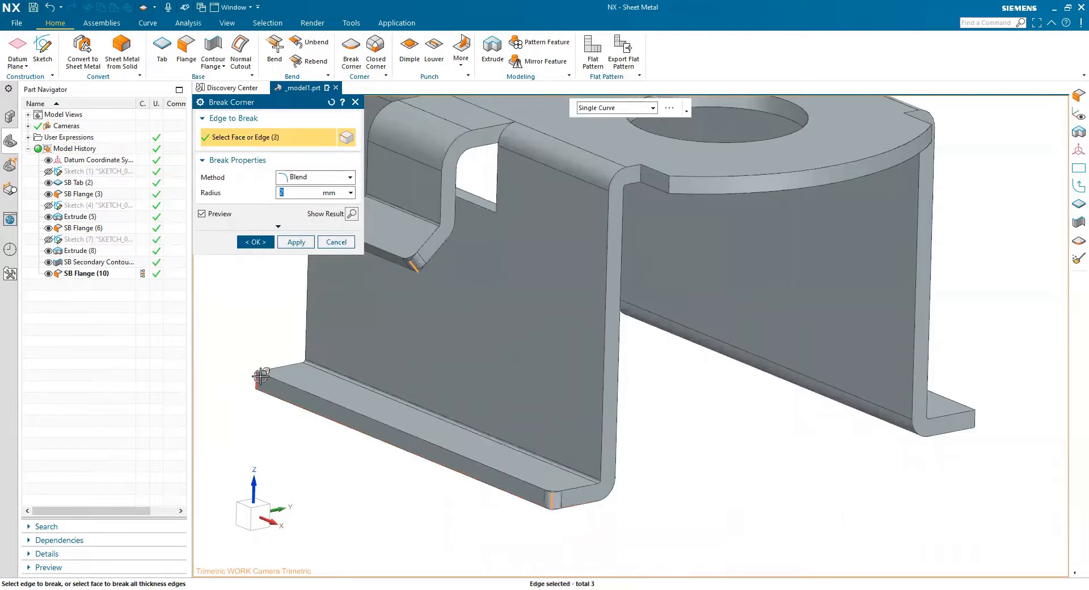
Include both outer corners of the opposite bottom flange and create the corner blends
{"action": "scroll", "coordinate": [852, 430], "scroll_direction": "down", "scroll_amount": 5}
{"action": "scroll", "coordinate": [925, 440], "scroll_direction": "up", "scroll_amount": 5}
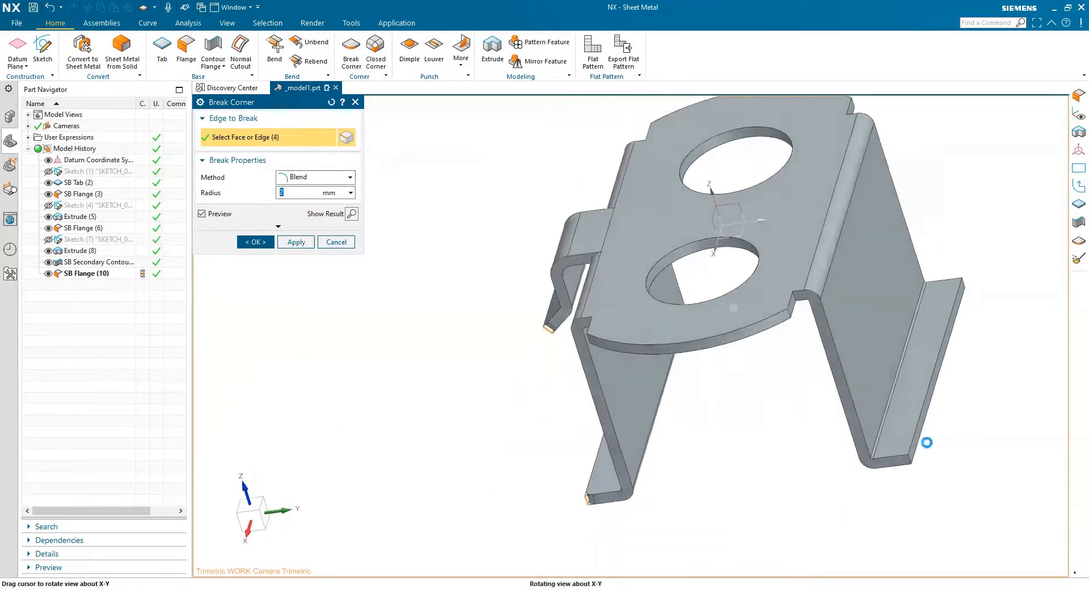
{"action": "left_click", "coordinate": [895, 442]}
{"action": "left_click", "coordinate": [895, 444]}
{"action": "scroll", "coordinate": [969, 271], "scroll_direction": "down", "scroll_amount": 5}
{"action": "mouse_move", "coordinate": [969, 270]}
{"action": "middle_mouse_down"}
{"action": "mouse_move", "coordinate": [951, 314]}
{"action": "mouse_move", "coordinate": [977, 281]}
{"action": "middle_mouse_up"}
{"action": "scroll", "coordinate": [976, 280], "scroll_direction": "up", "scroll_amount": 3}
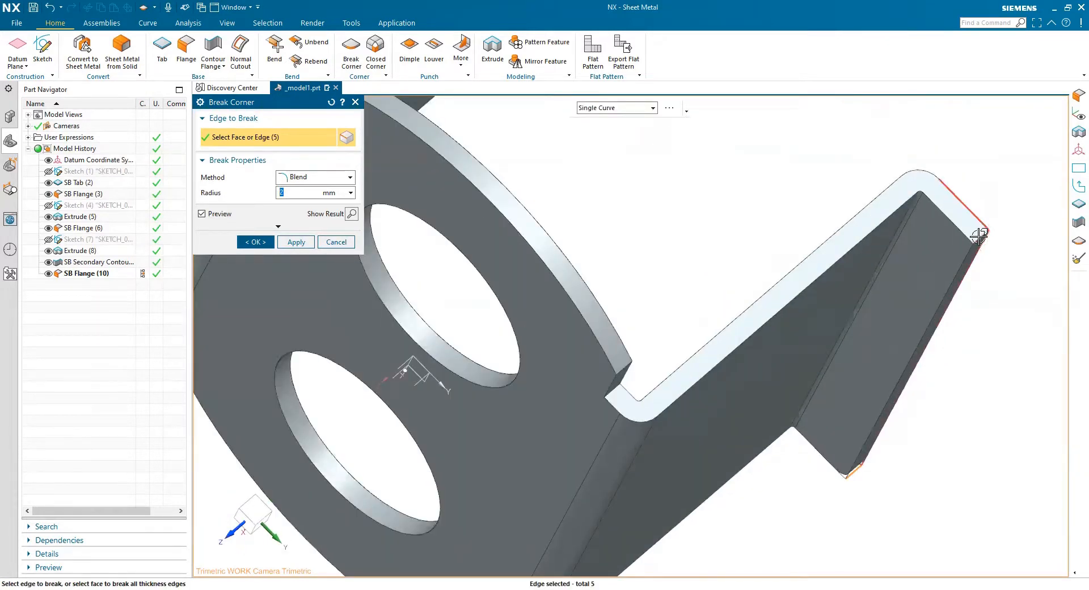
{"action": "left_click", "coordinate": [977, 238]}
{"action": "scroll", "coordinate": [939, 299], "scroll_direction": "down", "scroll_amount": 5}
{"action": "mouse_move", "coordinate": [938, 299]}
{"action": "middle_mouse_down"}
{"action": "mouse_move", "coordinate": [963, 247]}
{"action": "mouse_move", "coordinate": [954, 283]}
{"action": "middle_mouse_up"}
{"action": "scroll", "coordinate": [671, 294], "scroll_direction": "up", "scroll_amount": 3}
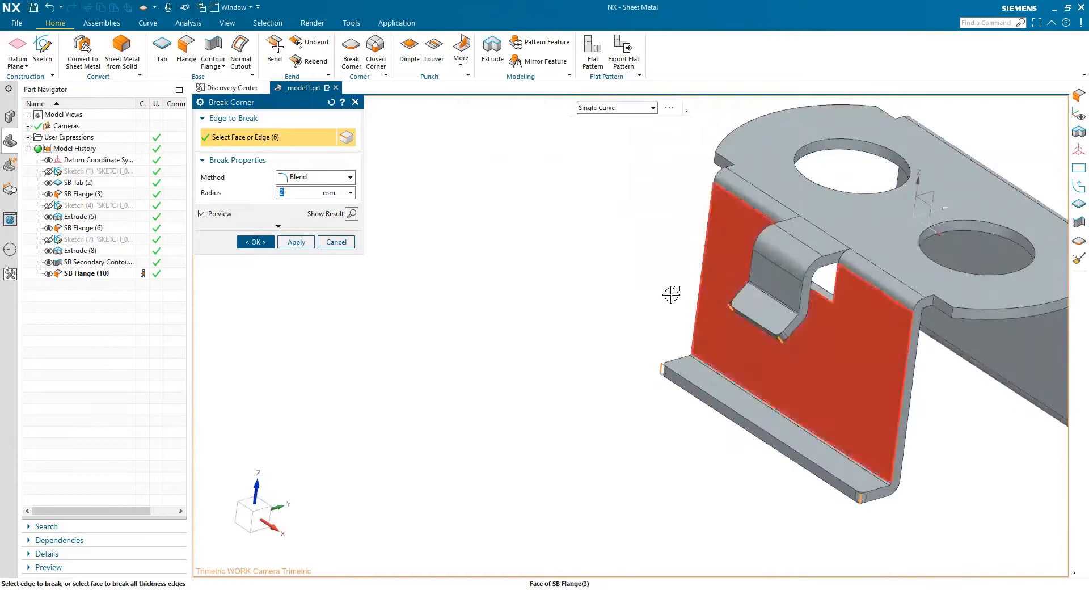
{"action": "left_click", "coordinate": [255, 242]}
{"action": "middle_click_drag", "start_coordinate": [533, 359], "coordinate": [535, 346]}
{"action": "scroll", "coordinate": [533, 341], "scroll_direction": "down", "scroll_amount": 3}
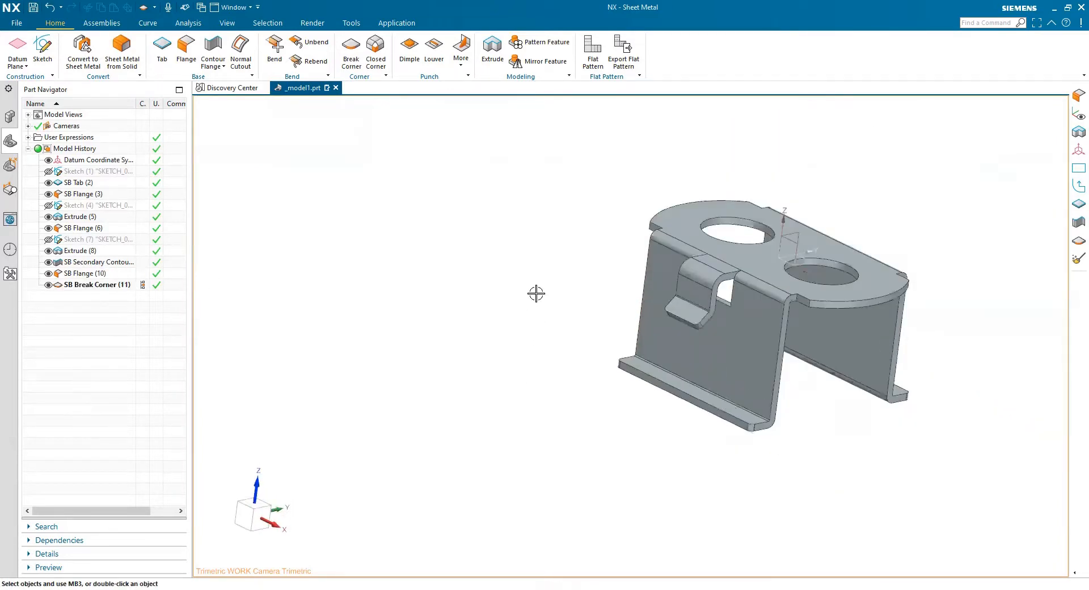
{"action": "scroll", "coordinate": [537, 293], "scroll_direction": "up", "scroll_amount": 2}
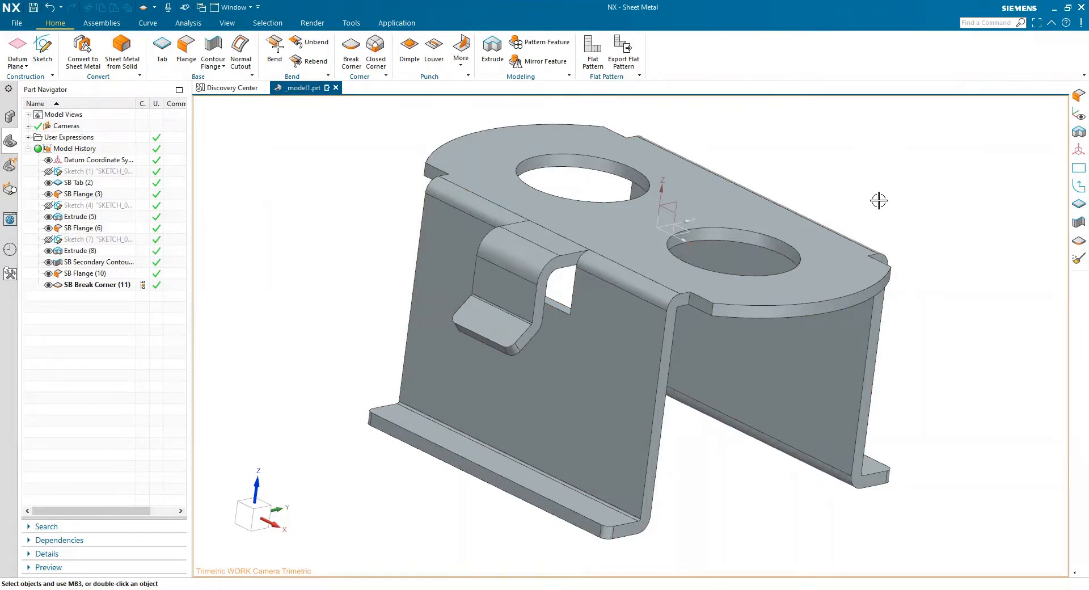
Start a sketch on the outer end face of the opposite bottom flange and draw an upright rectangle crossing the flange
{"action": "left_click", "coordinate": [683, 476]}
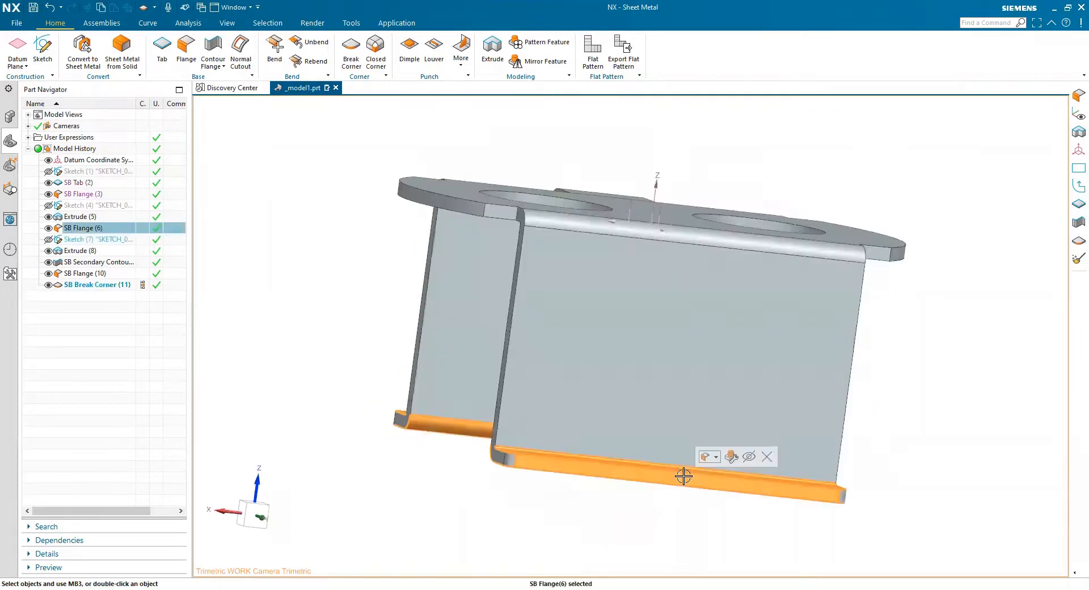
{"action": "key", "text": "F8"}
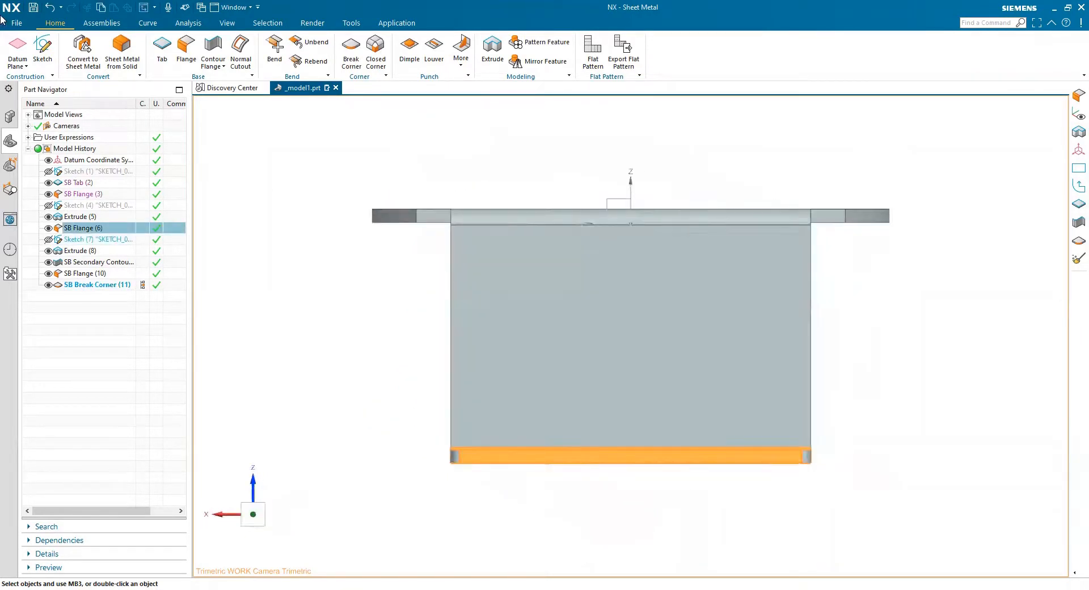
{"action": "left_click", "coordinate": [38, 54]}
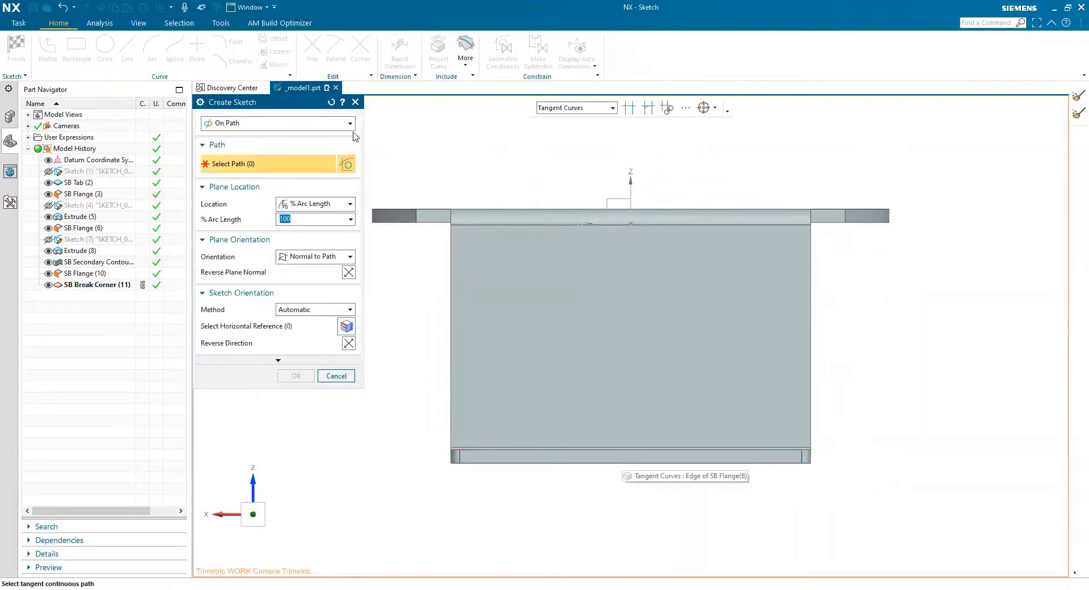
{"action": "left_click", "coordinate": [331, 102]}
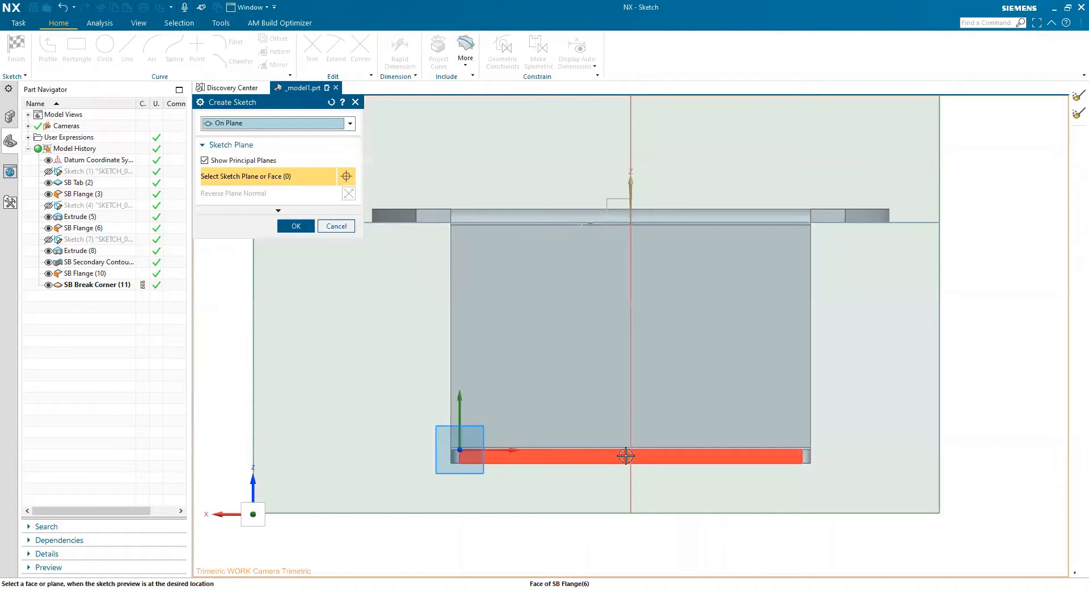
{"action": "left_click", "coordinate": [468, 449]}
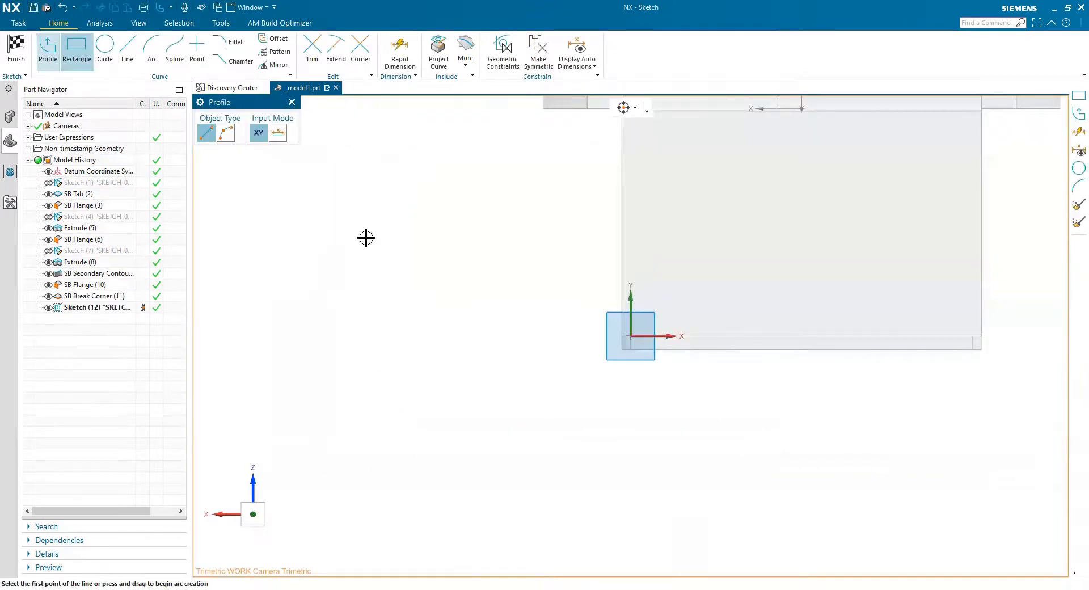
{"action": "left_click", "coordinate": [789, 260]}
{"action": "left_click", "coordinate": [864, 447]}
{"action": "key", "text": "Escape"}
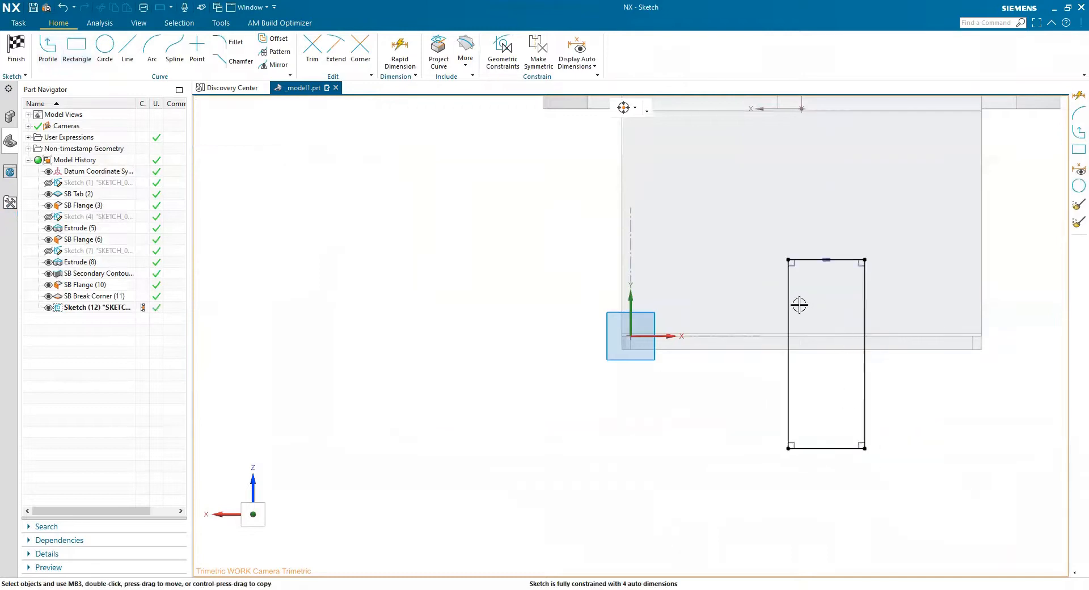
Dimension the rectangle's two vertical sides 30 mm each from the side wall's nearest vertical edge
{"action": "key", "text": "d"}
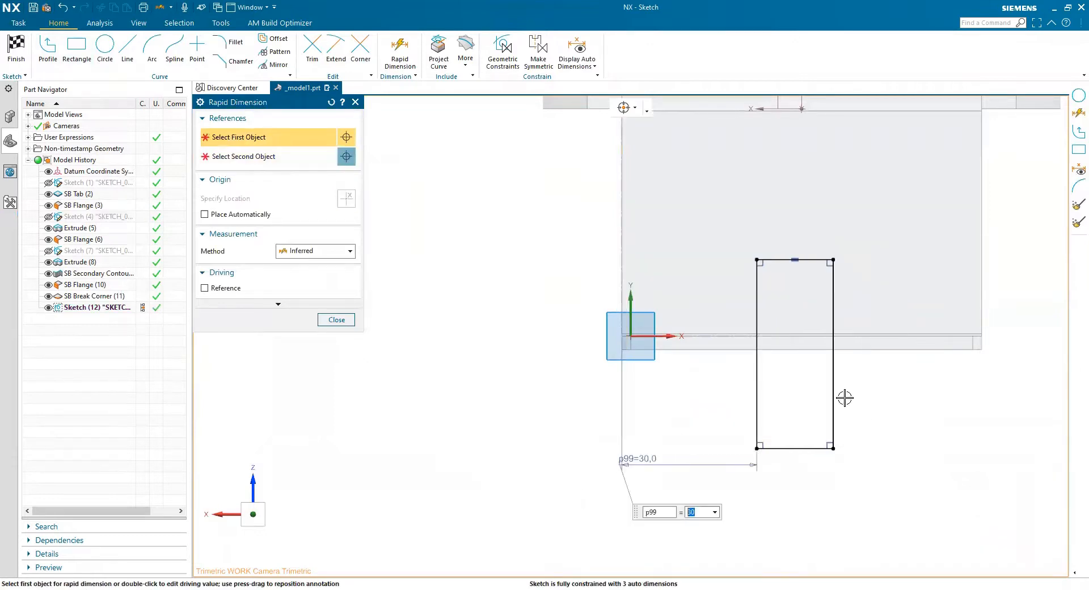
{"action": "left_click", "coordinate": [833, 372]}
{"action": "left_click", "coordinate": [974, 292]}
{"action": "left_click", "coordinate": [981, 285]}
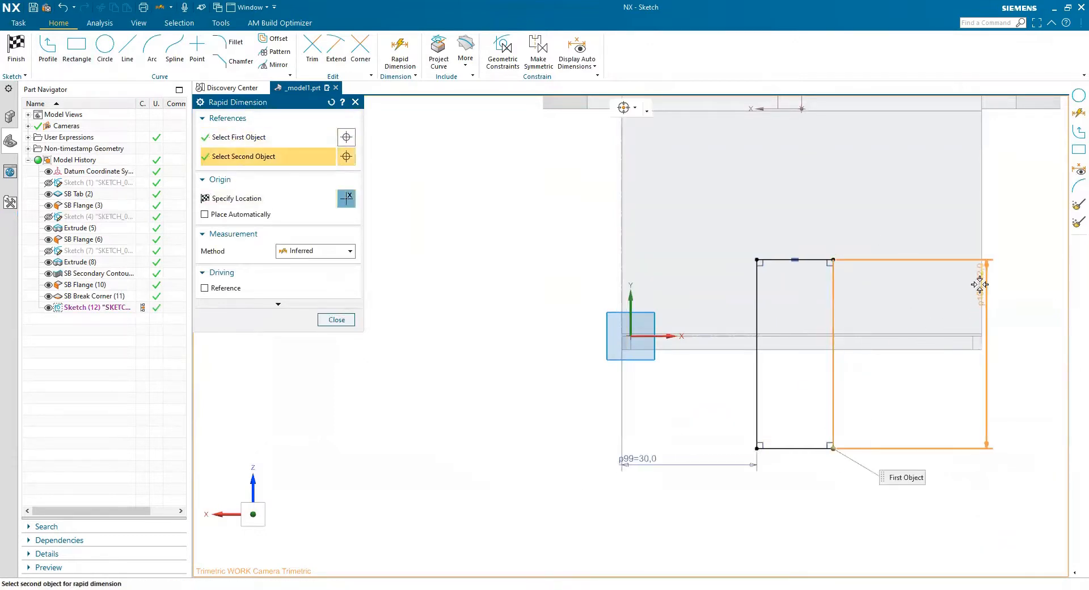
{"action": "left_click", "coordinate": [925, 439]}
{"action": "type", "text": "30"}
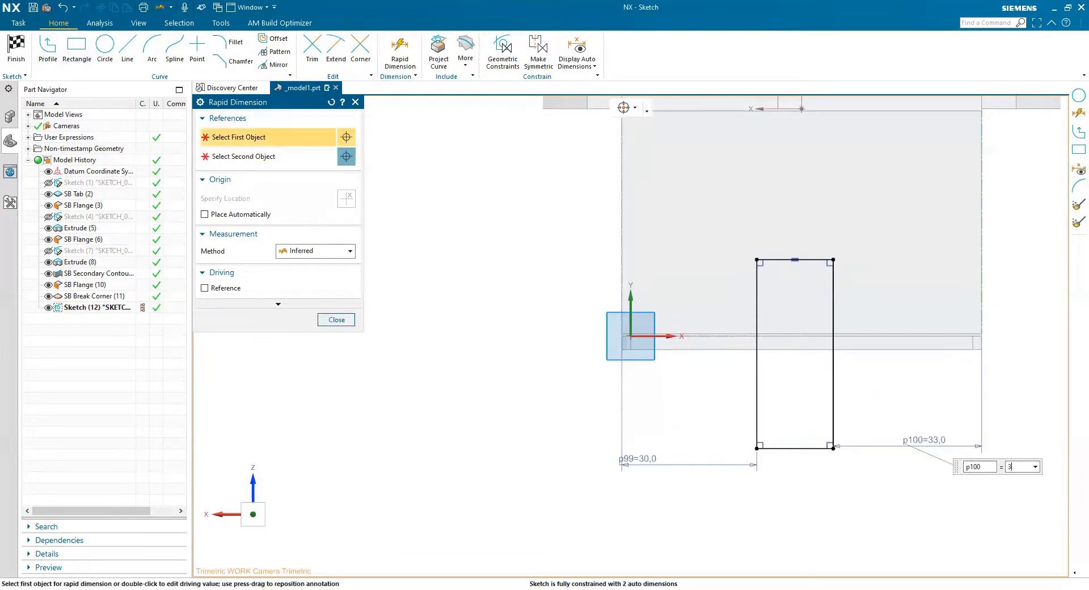
{"action": "key", "text": "Return"}
{"action": "key", "text": "Escape"}
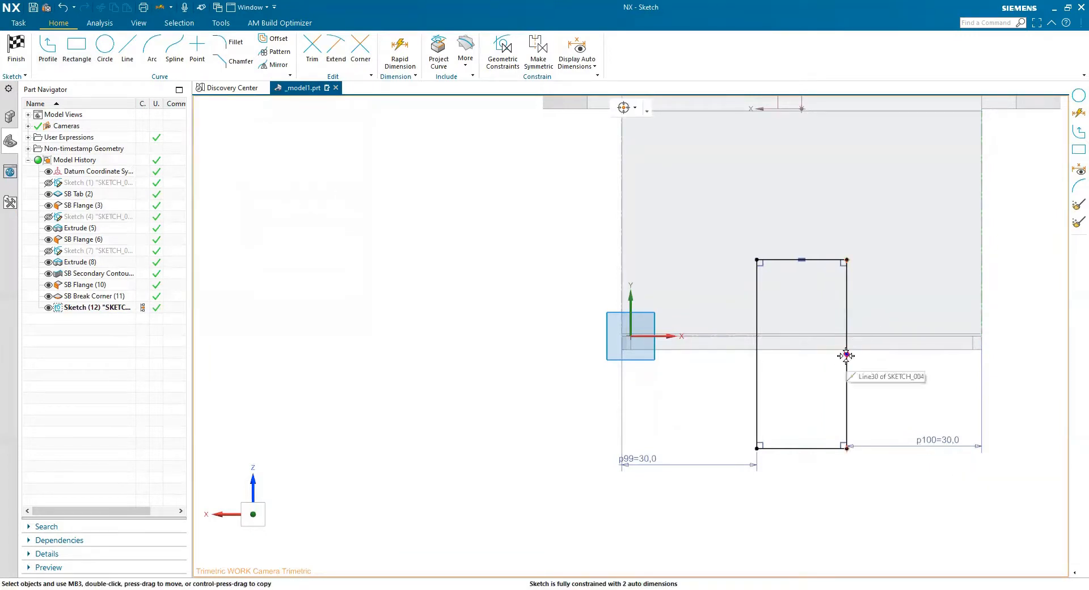
Align the midpoint of the rectangle's vertical side horizontally with the flange's lower corner and set the rectangle's height to 40 mm
{"action": "left_click", "coordinate": [983, 348]}
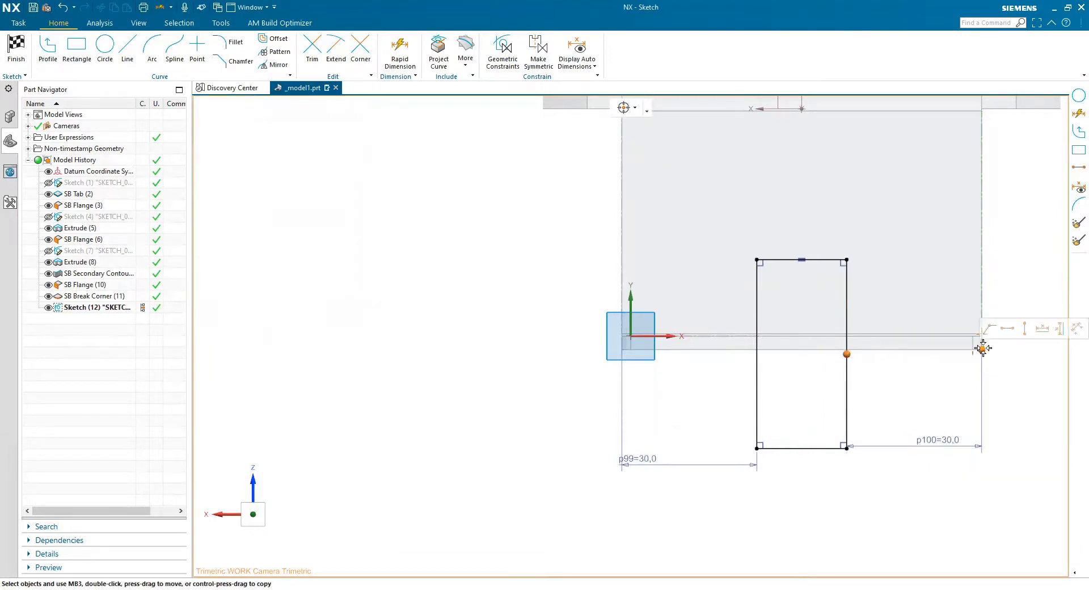
{"action": "left_click", "coordinate": [1001, 329]}
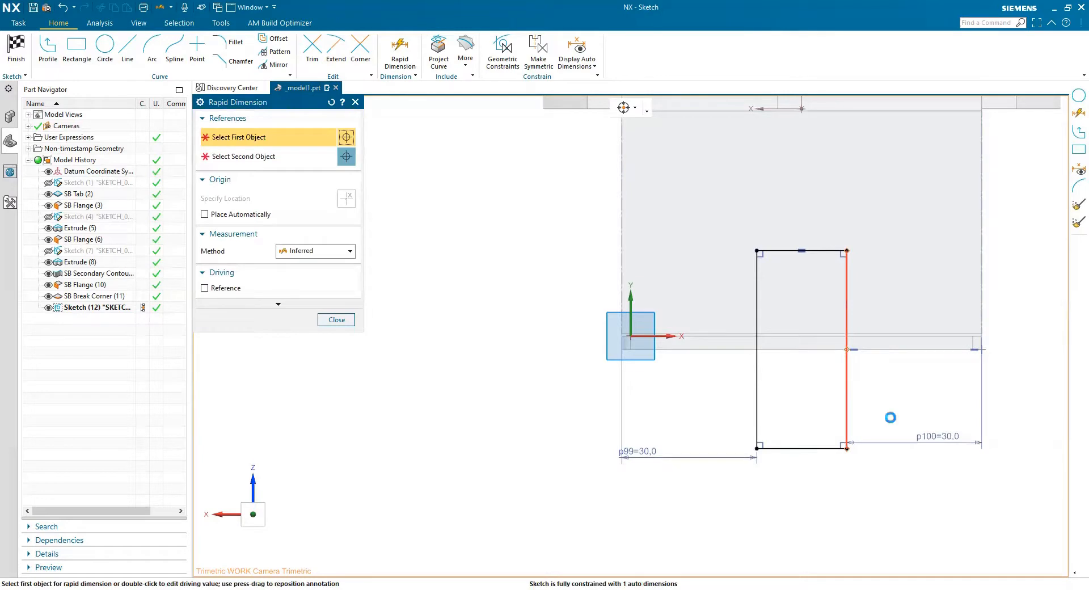
{"action": "type", "text": "40"}
{"action": "key", "text": "Return"}
{"action": "key", "text": "Escape"}
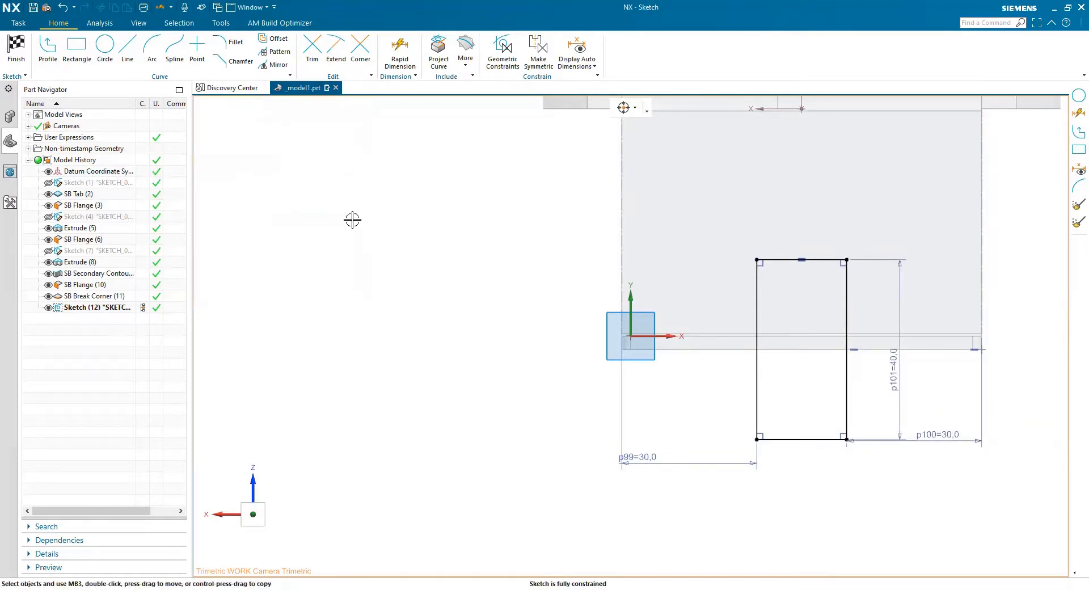
Extrude the rectangle 136 mm inward as a cut through both side walls and bottom flanges, and hide its sketch
{"action": "left_click", "coordinate": [16, 47]}
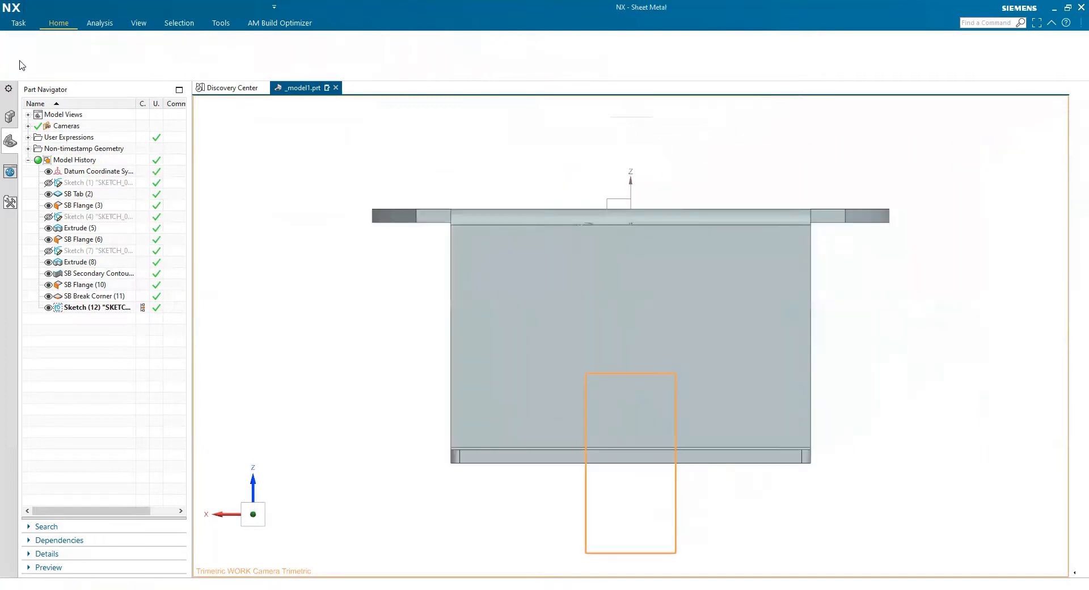
{"action": "left_click", "coordinate": [493, 47]}
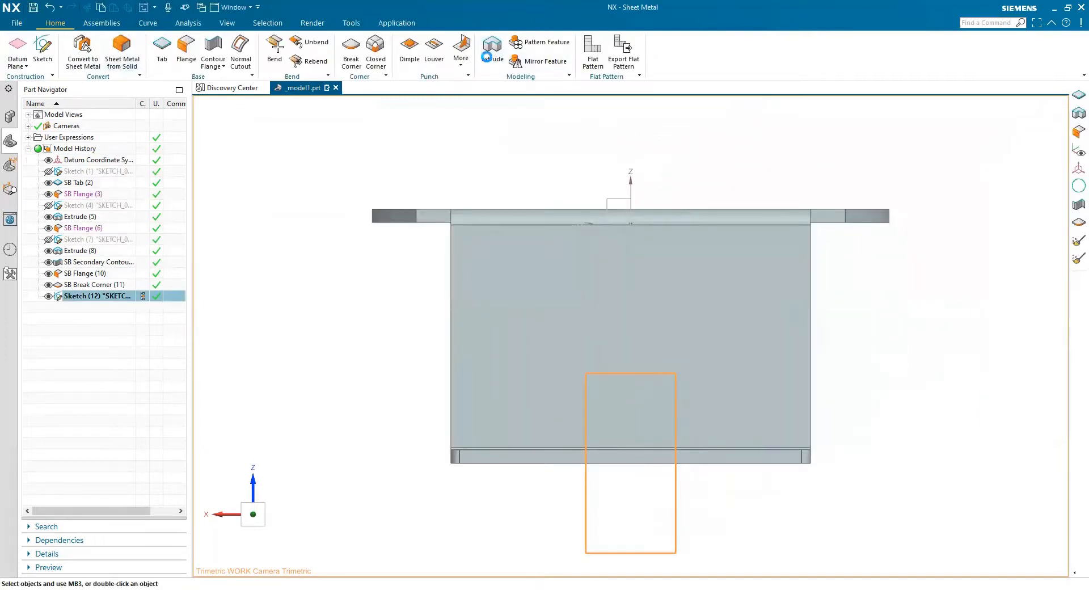
{"action": "left_click", "coordinate": [616, 421]}
{"action": "scroll", "coordinate": [688, 368], "scroll_direction": "down", "scroll_amount": 3}
{"action": "middle_click_drag", "start_coordinate": [688, 367], "coordinate": [649, 377]}
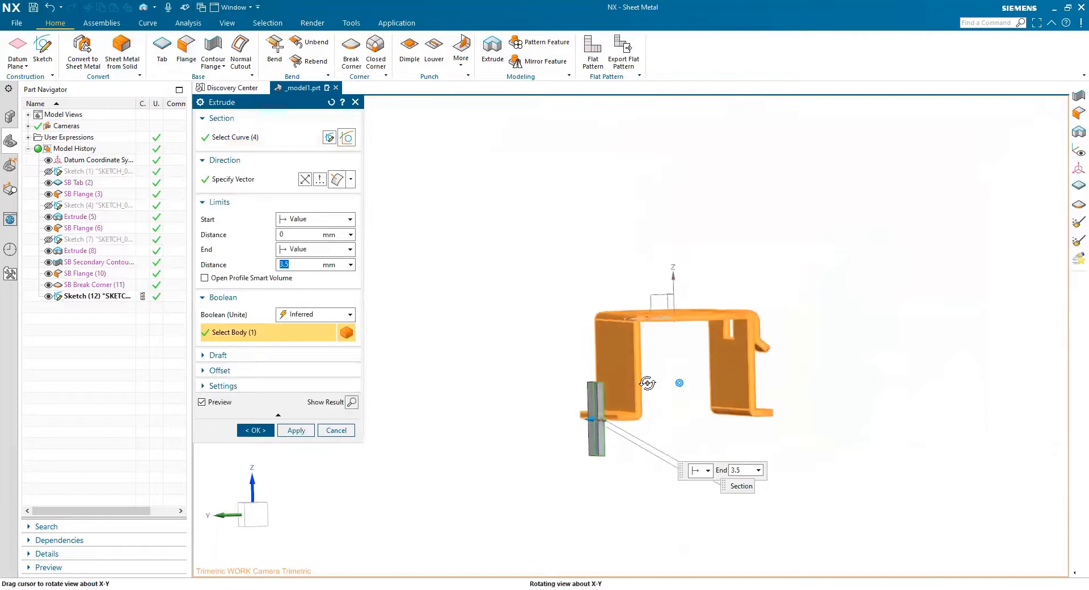
{"action": "left_click", "coordinate": [320, 179]}
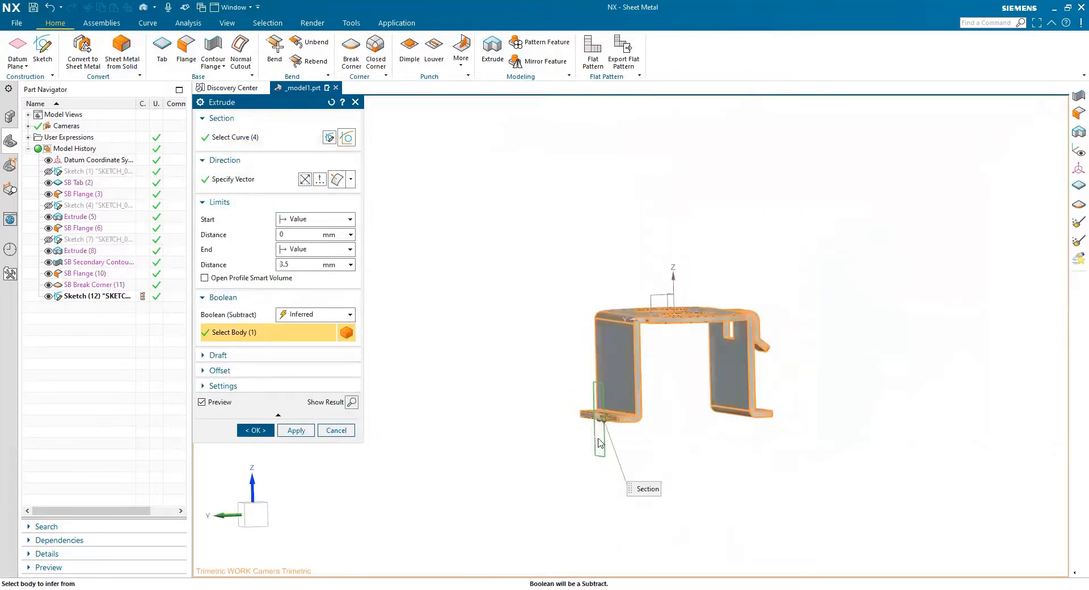
{"action": "left_click_drag", "start_coordinate": [602, 418], "coordinate": [846, 411]}
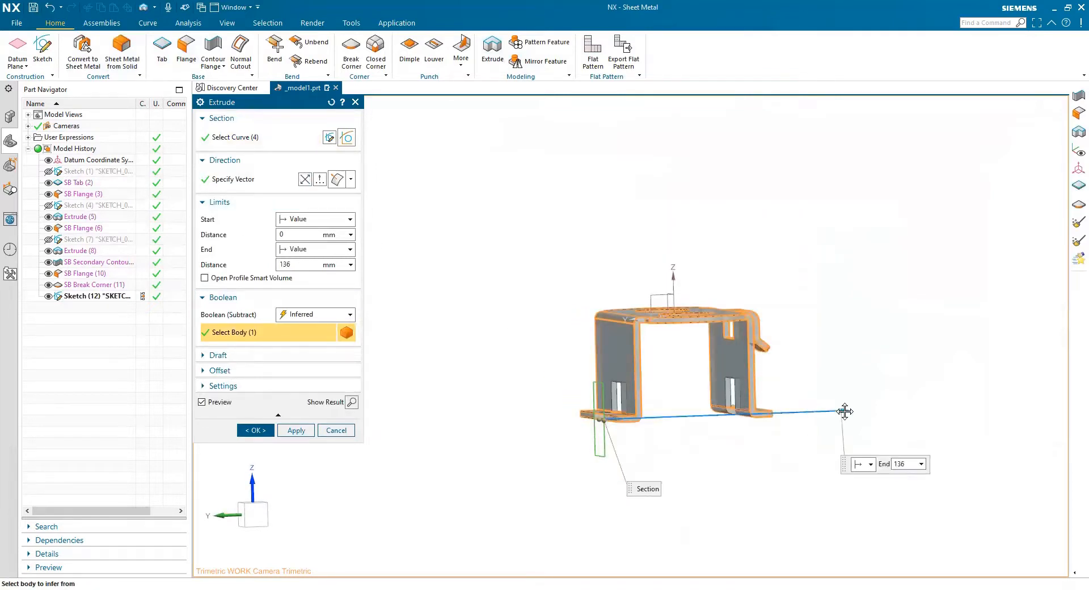
{"action": "left_click", "coordinate": [255, 430]}
{"action": "scroll", "coordinate": [557, 398], "scroll_direction": "up", "scroll_amount": 2}
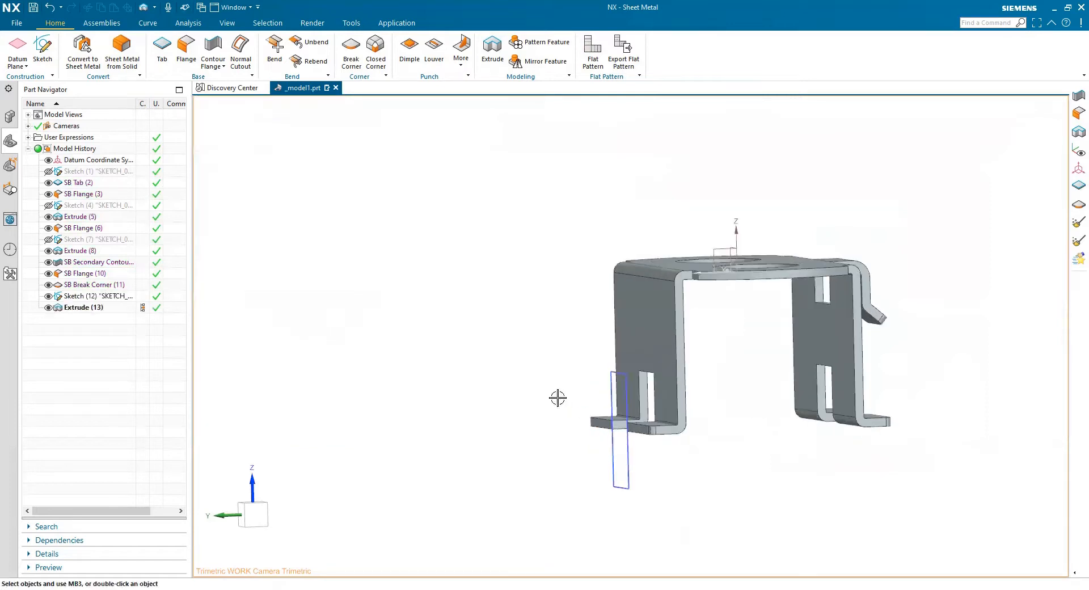
{"action": "left_click", "coordinate": [48, 296]}
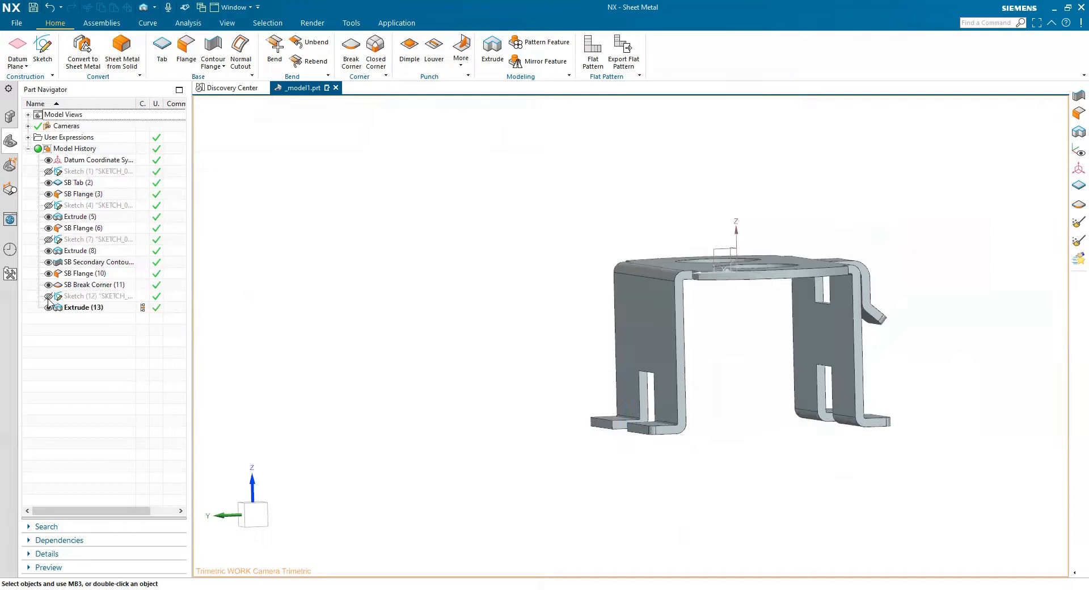
Start an Advanced Flange with only the lower edge of the far circular hole in the top plate as base edge
{"action": "middle_click_drag", "start_coordinate": [410, 240], "coordinate": [457, 263]}
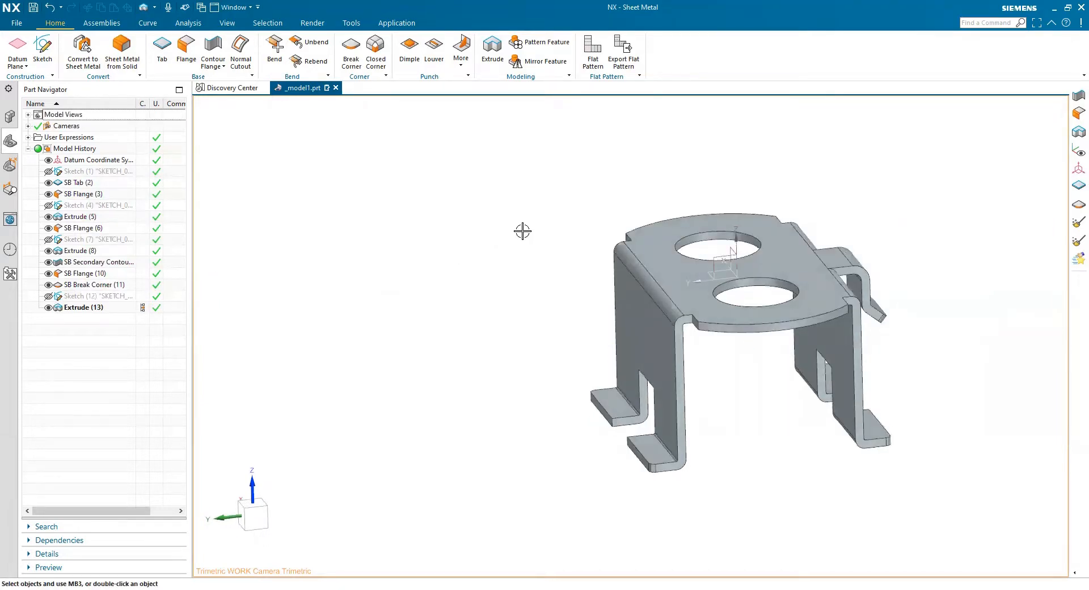
{"action": "middle_click_drag", "start_coordinate": [521, 231], "coordinate": [437, 259], "text": "shift"}
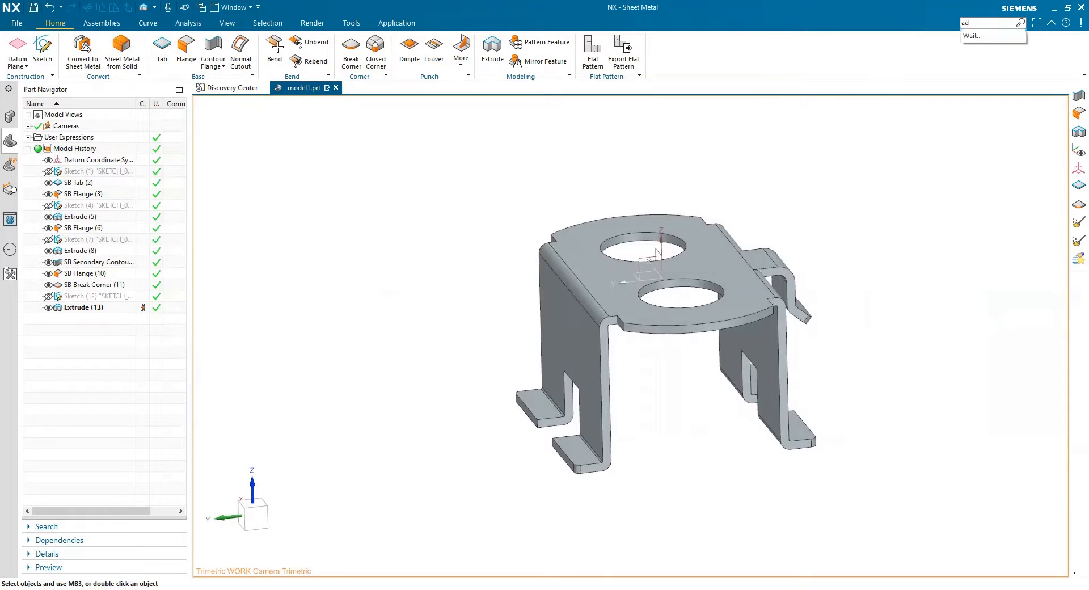
{"action": "type", "text": "vanc"}
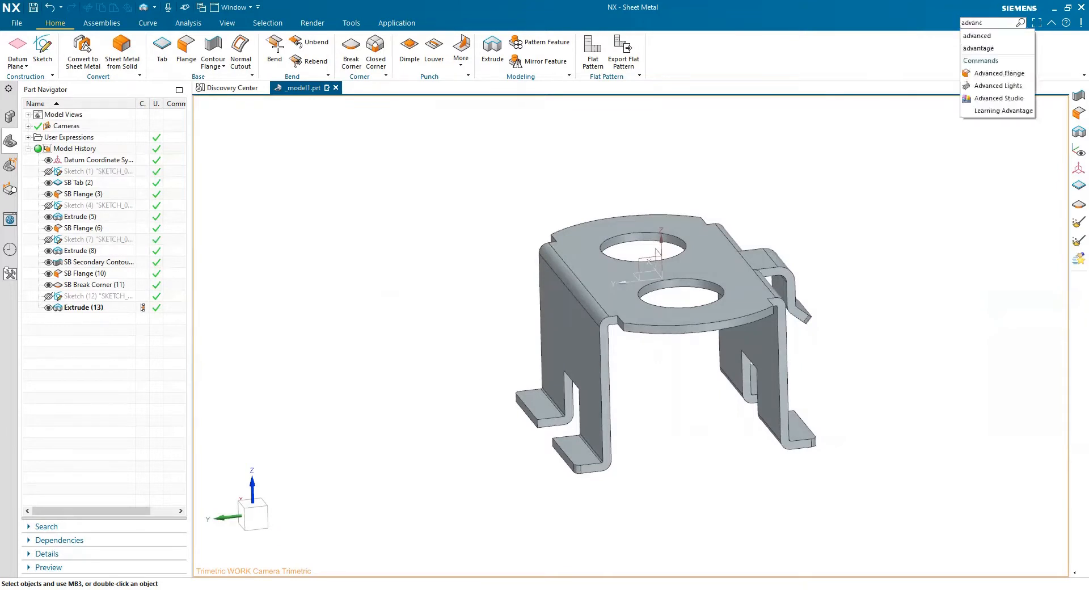
{"action": "type", "text": "ed"}
{"action": "left_click", "coordinate": [997, 50]}
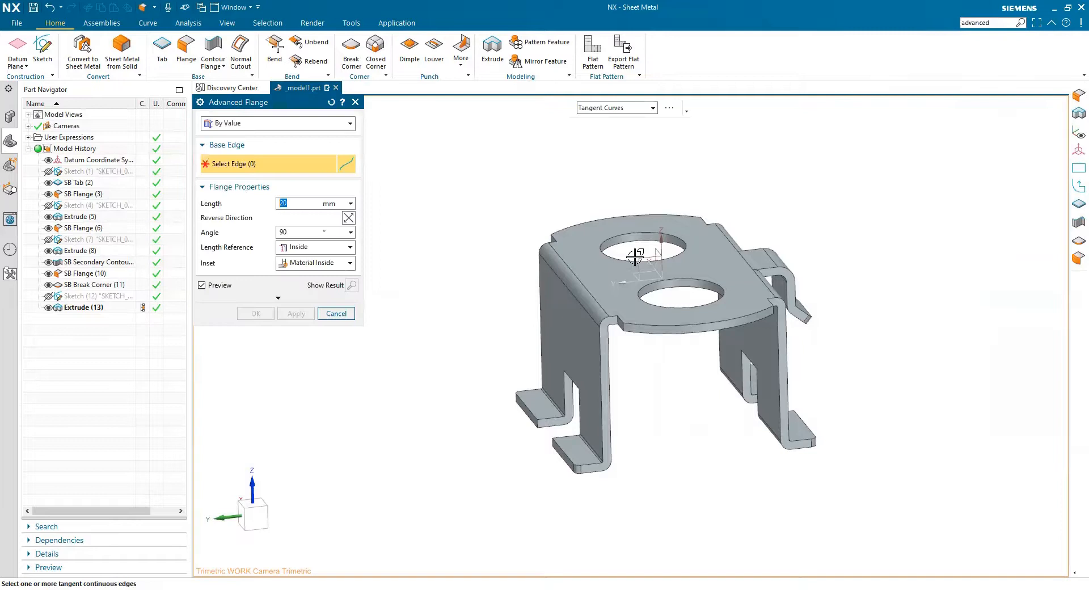
{"action": "scroll", "coordinate": [634, 257], "scroll_direction": "up", "scroll_amount": 3}
{"action": "left_click", "coordinate": [615, 231]}
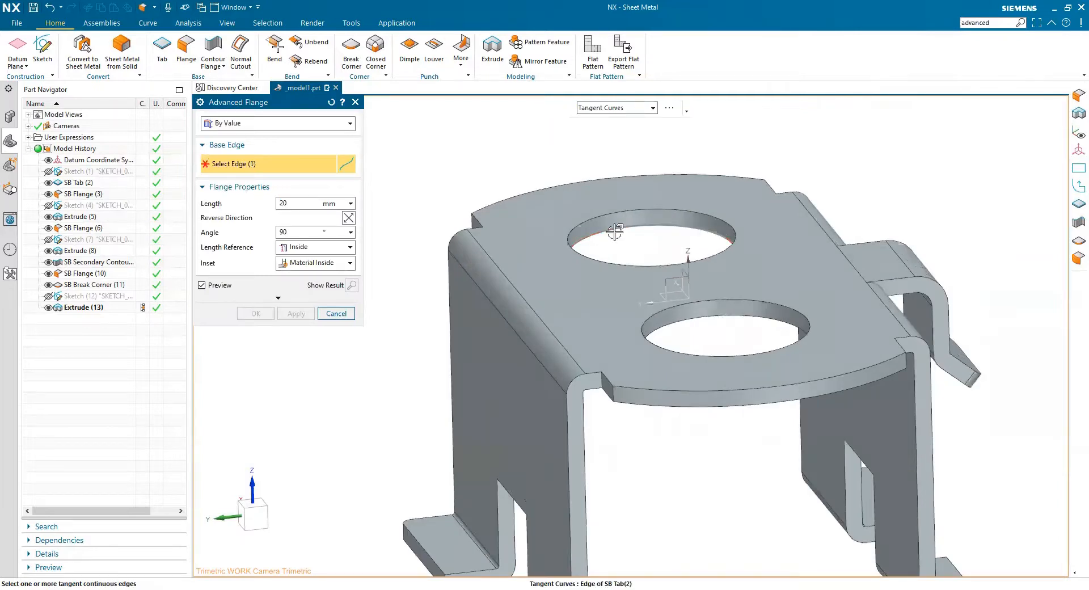
{"action": "left_click", "coordinate": [703, 316]}
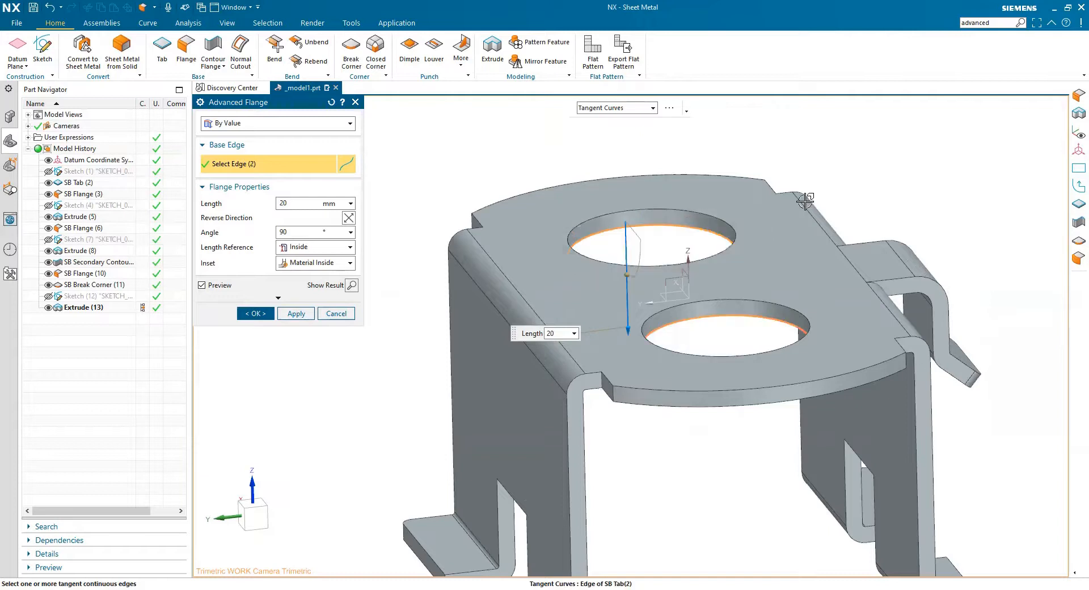
{"action": "left_click", "coordinate": [683, 319], "text": "shift"}
{"action": "middle_click_drag", "start_coordinate": [734, 206], "coordinate": [742, 248]}
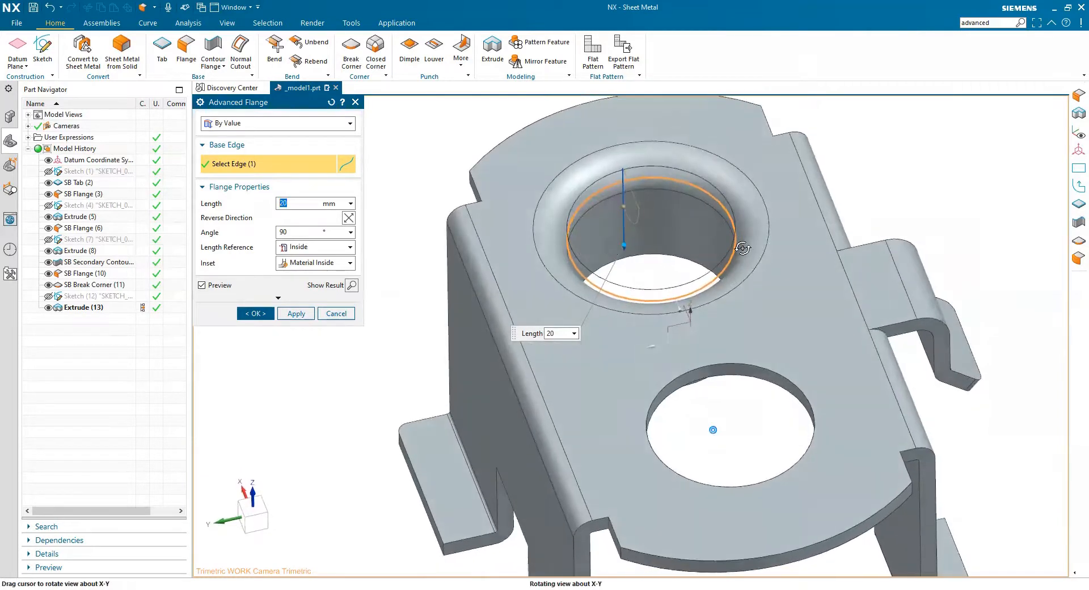
Set the advanced flange's length to 10 mm and its angle to 40° with the Inside length reference, and create it
{"action": "type", "text": "10"}
{"action": "key", "text": "Return"}
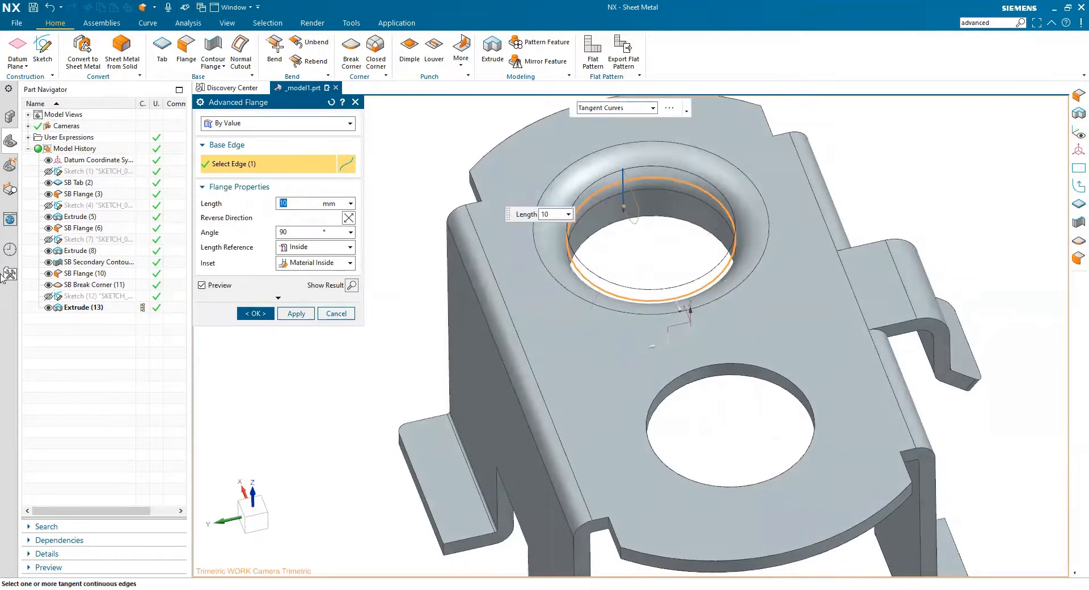
{"action": "left_click", "coordinate": [295, 233]}
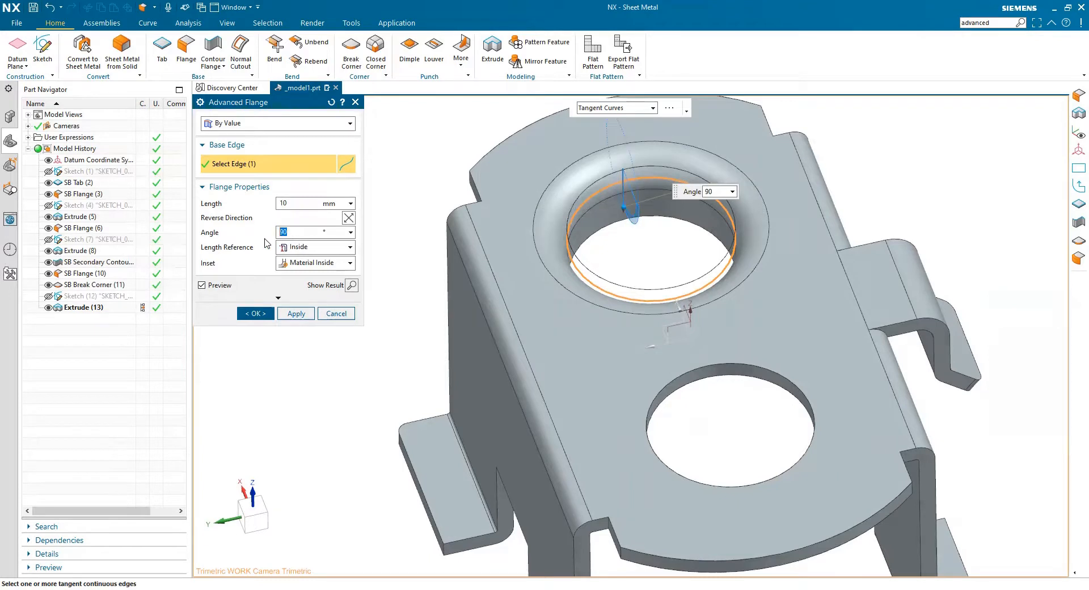
{"action": "type", "text": "40"}
{"action": "key", "text": "Return"}
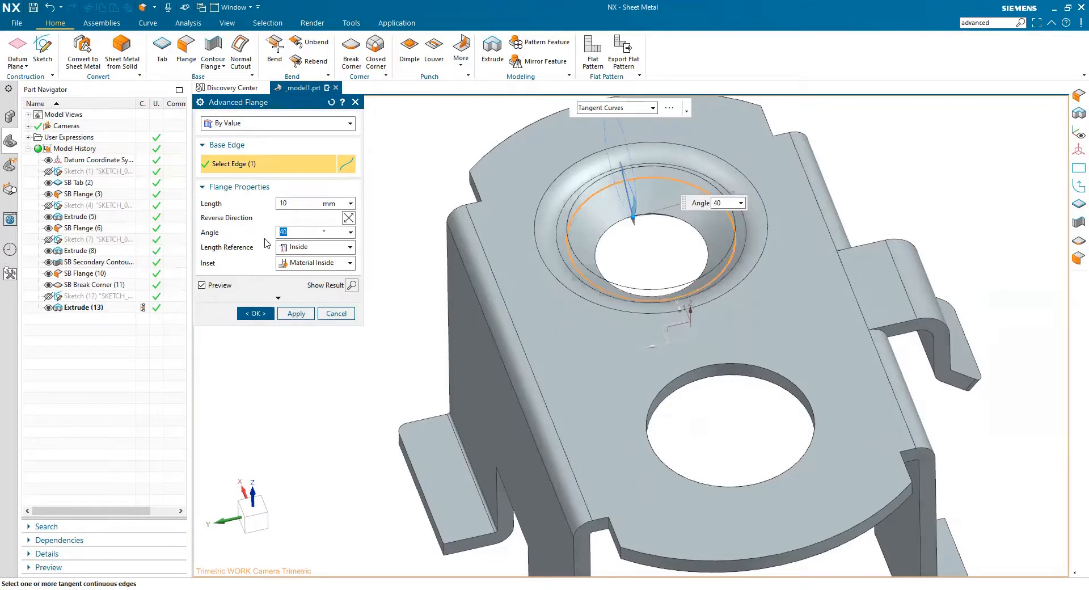
{"action": "left_click", "coordinate": [310, 264]}
{"action": "left_click", "coordinate": [309, 265]}
{"action": "left_click", "coordinate": [309, 249]}
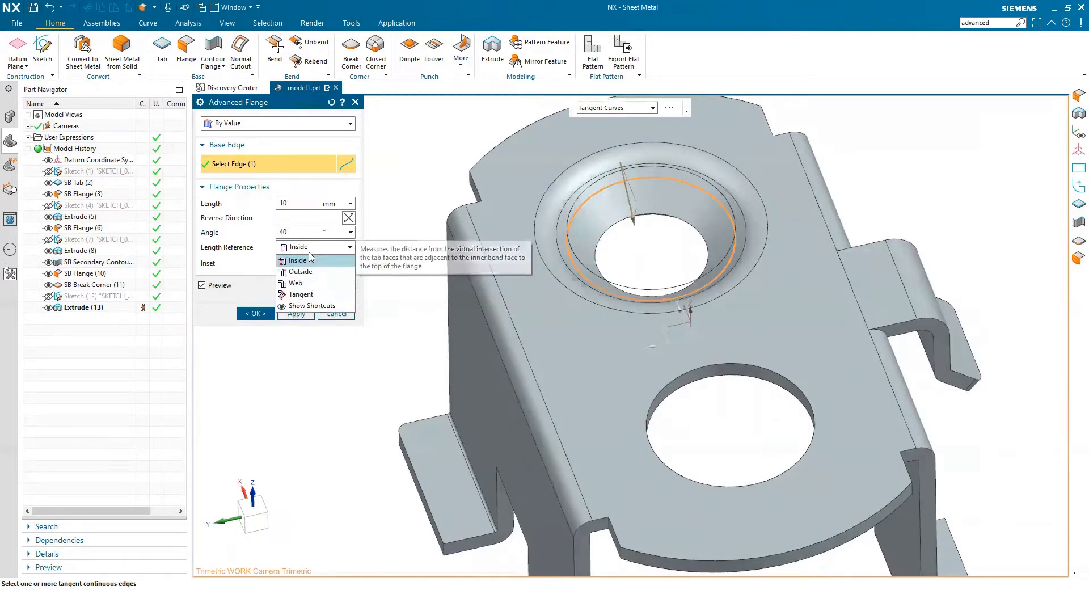
{"action": "left_click", "coordinate": [310, 260]}
{"action": "left_click", "coordinate": [297, 314]}
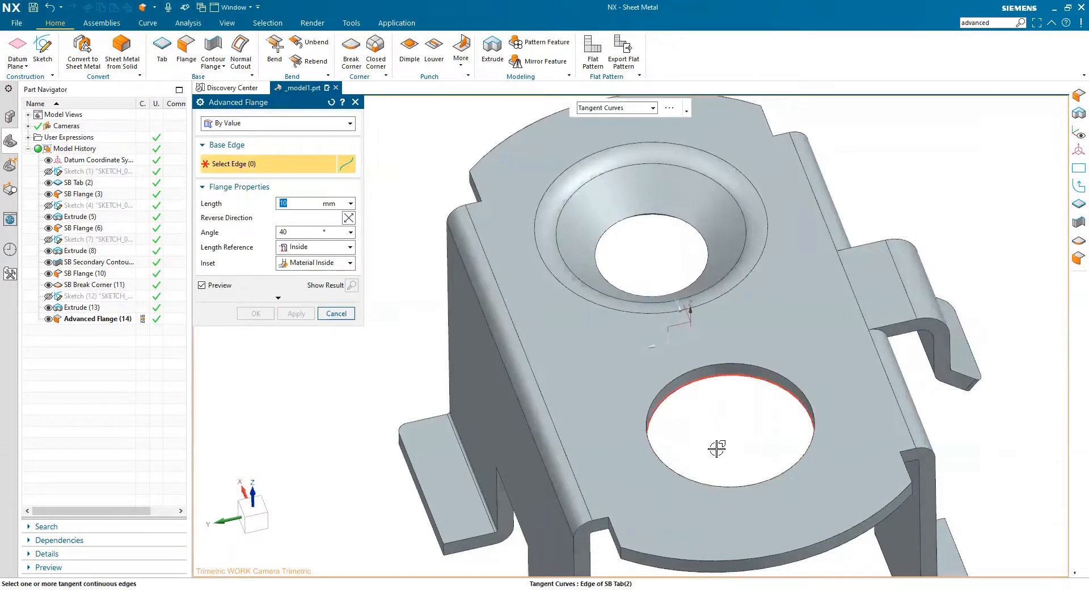
Create the same 10 mm, 40° advanced flange on the lower edge of the other circular hole and hide the datum coordinate system
{"action": "left_click", "coordinate": [717, 449]}
{"action": "left_click", "coordinate": [255, 314]}
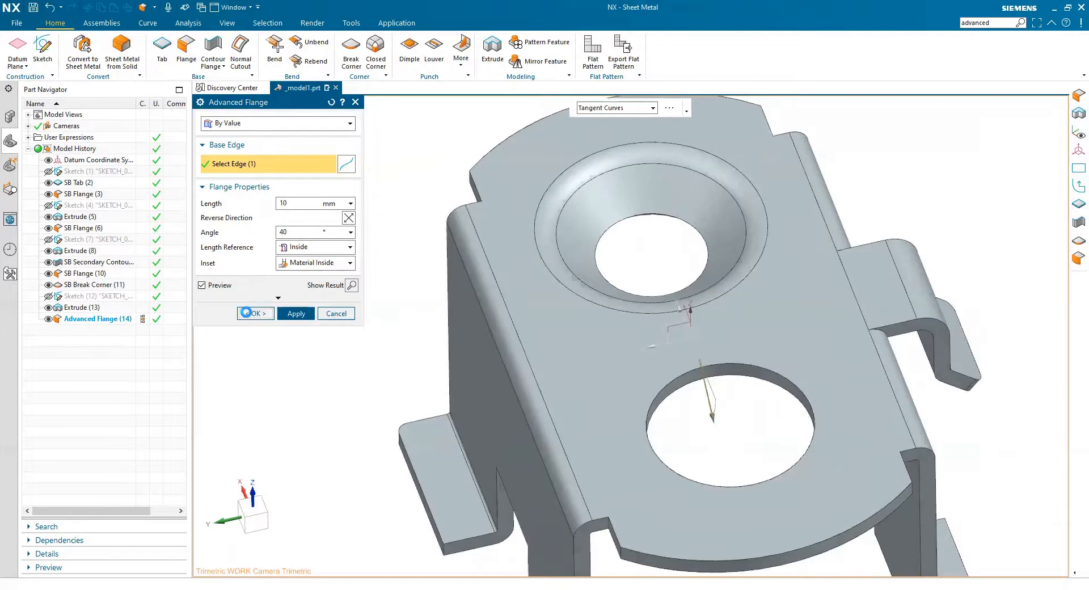
{"action": "scroll", "coordinate": [414, 277], "scroll_direction": "down", "scroll_amount": 3}
{"action": "mouse_move", "coordinate": [567, 318]}
{"action": "middle_mouse_down"}
{"action": "mouse_move", "coordinate": [601, 338]}
{"action": "mouse_move", "coordinate": [588, 343]}
{"action": "mouse_move", "coordinate": [585, 330]}
{"action": "middle_mouse_up"}
{"action": "scroll", "coordinate": [589, 339], "scroll_direction": "down", "scroll_amount": 2}
{"action": "scroll", "coordinate": [432, 276], "scroll_direction": "up", "scroll_amount": 1}
{"action": "left_click", "coordinate": [48, 160]}
Start a sketch on the upper face of one bottom flange foot and draw a 5 mm diameter circle on it
{"action": "scroll", "coordinate": [315, 189], "scroll_direction": "up", "scroll_amount": 2}
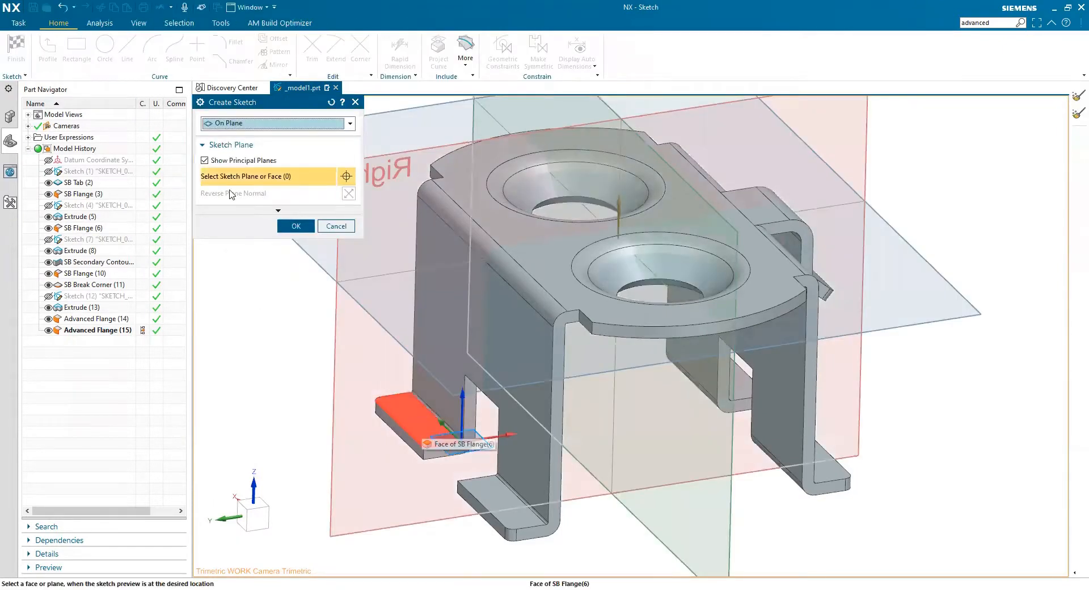
{"action": "left_click", "coordinate": [295, 229]}
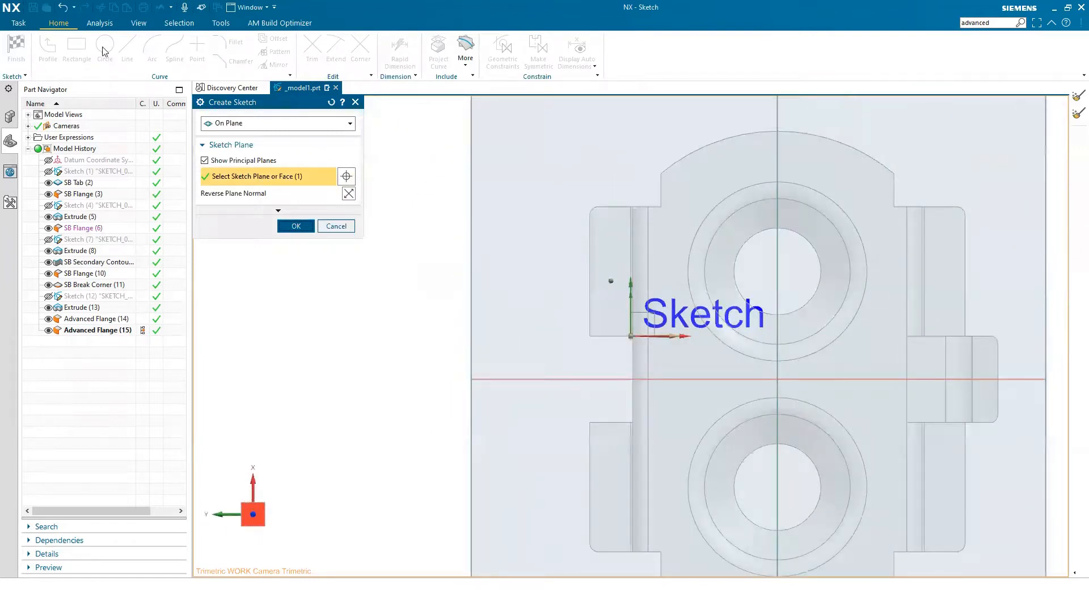
{"action": "key", "text": "o"}
{"action": "left_click", "coordinate": [611, 275]}
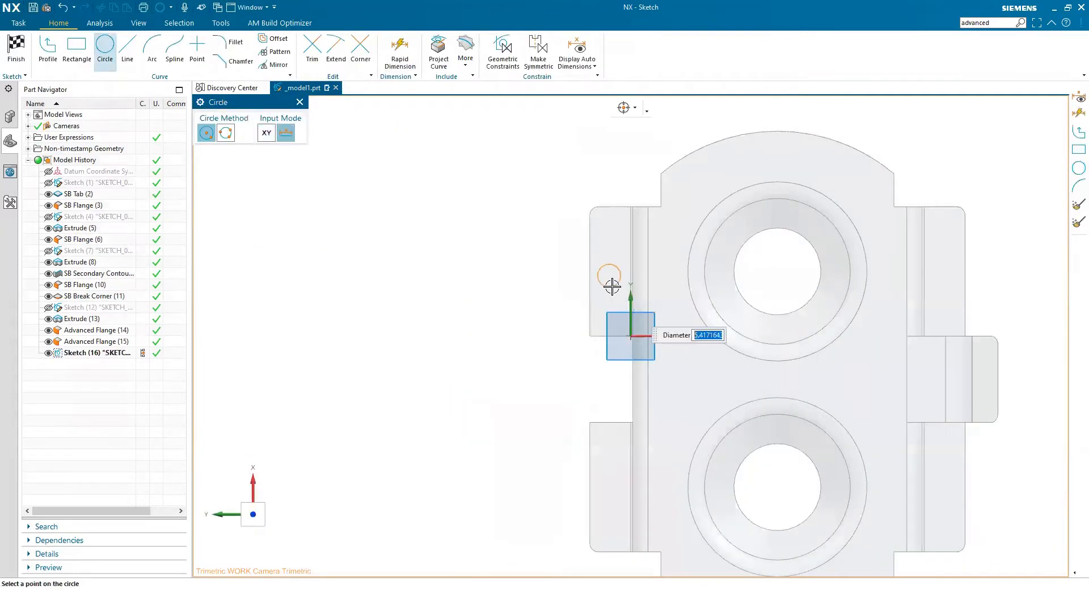
{"action": "type", "text": "5"}
{"action": "key", "text": "Return"}
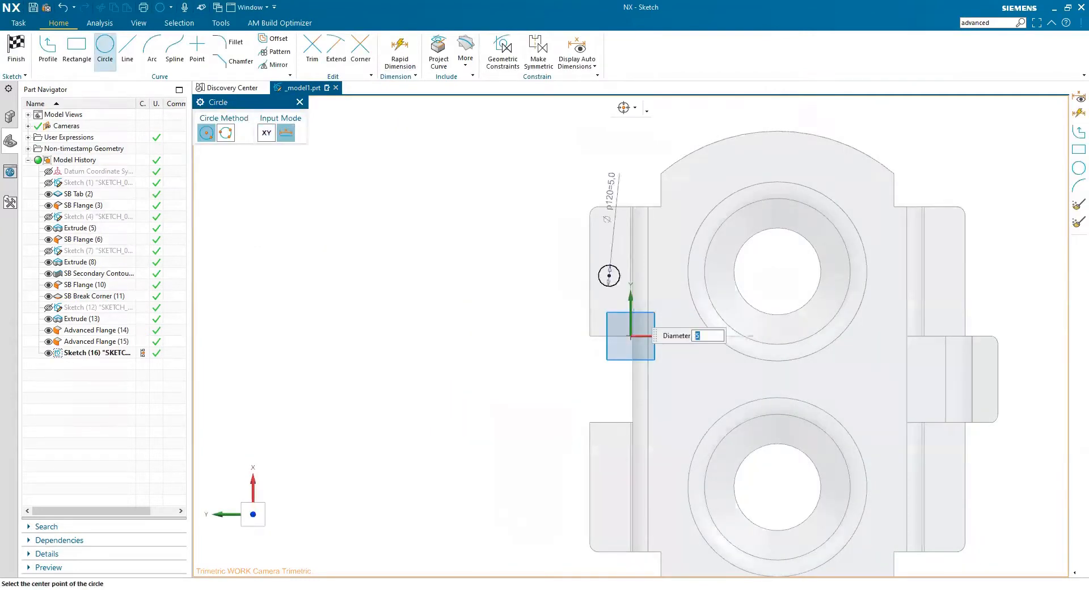
{"action": "key", "text": "Escape"}
Align the circle's centre vertically with the midpoint of the foot's end edge and horizontally with the midpoint of its outer edge
{"action": "scroll", "coordinate": [614, 208], "scroll_direction": "up", "scroll_amount": 2}
{"action": "left_click", "coordinate": [615, 206]}
{"action": "left_click", "coordinate": [606, 314]}
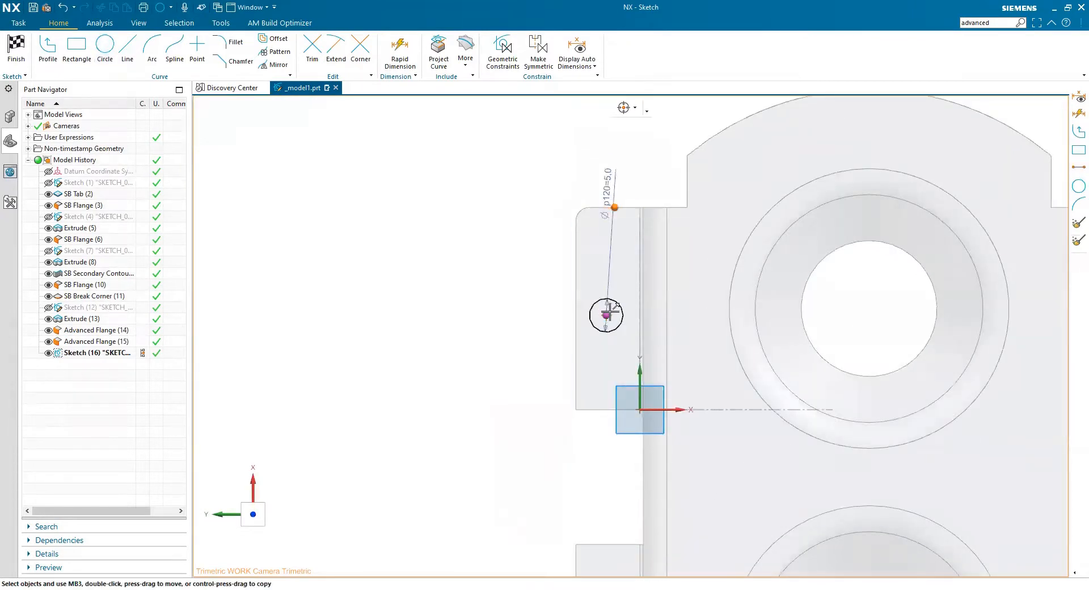
{"action": "right_click", "coordinate": [611, 314]}
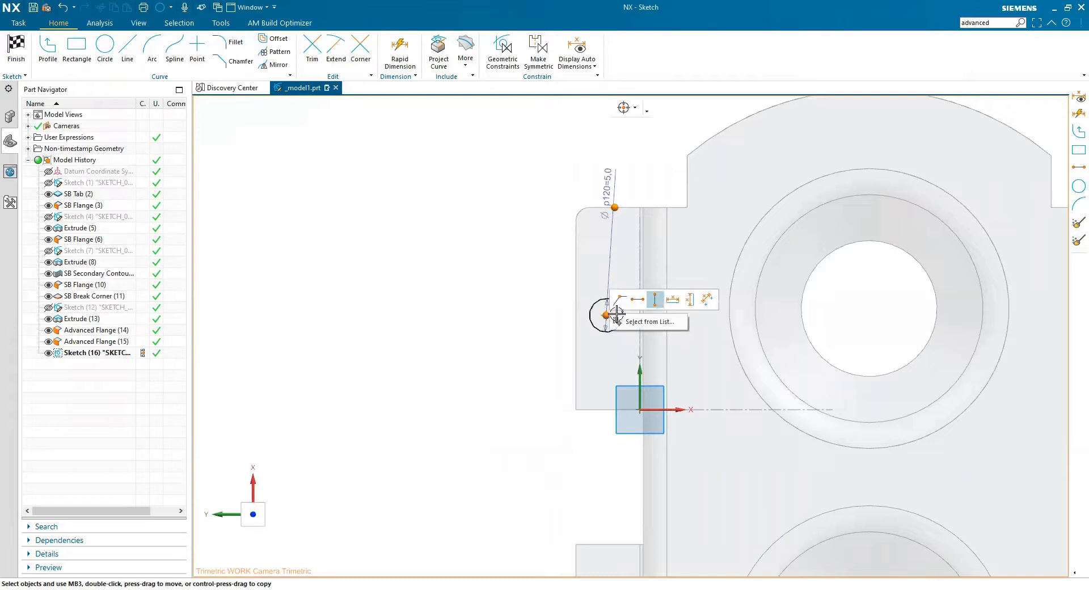
{"action": "left_click", "coordinate": [577, 313]}
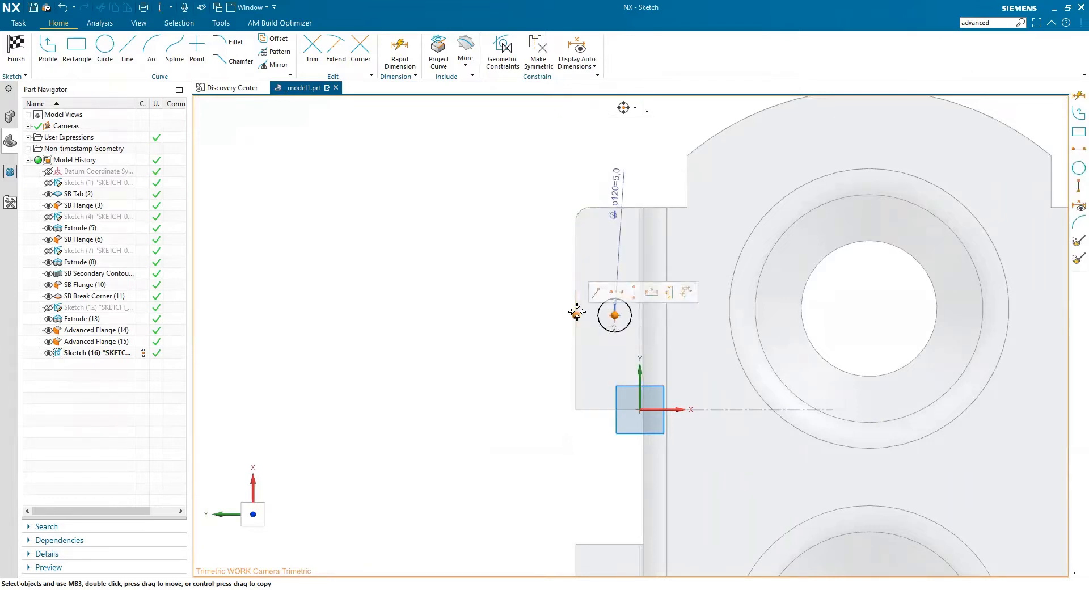
{"action": "scroll", "coordinate": [406, 245], "scroll_direction": "down", "scroll_amount": 2}
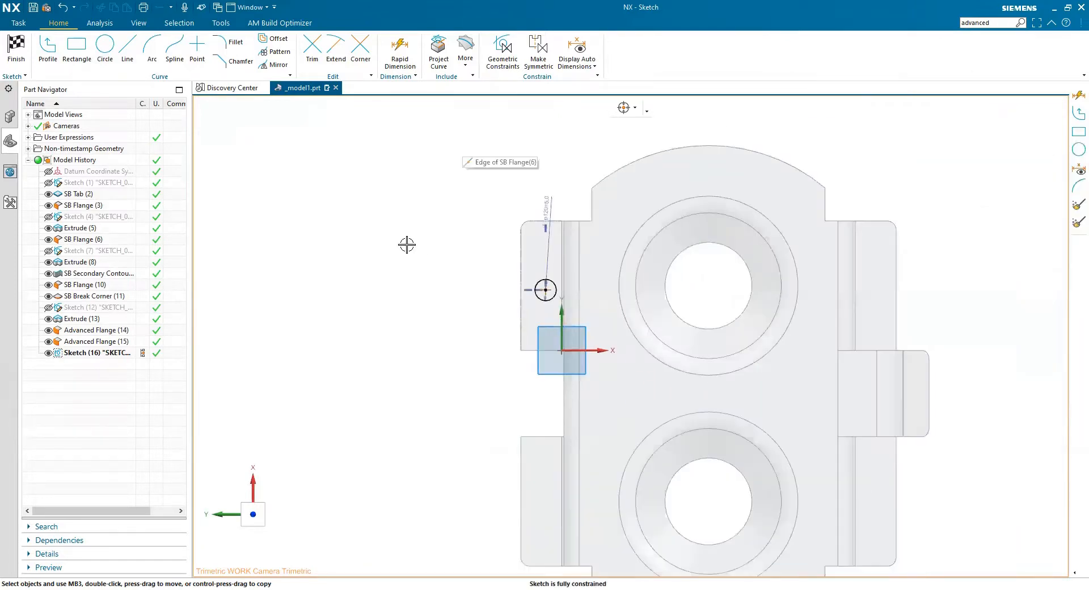
Mirror the 5 mm circle about the datum X axis onto the opposite bottom flange foot
{"action": "middle_click_drag", "start_coordinate": [410, 239], "coordinate": [277, 179], "text": "shift"}
{"action": "left_click", "coordinate": [275, 65]}
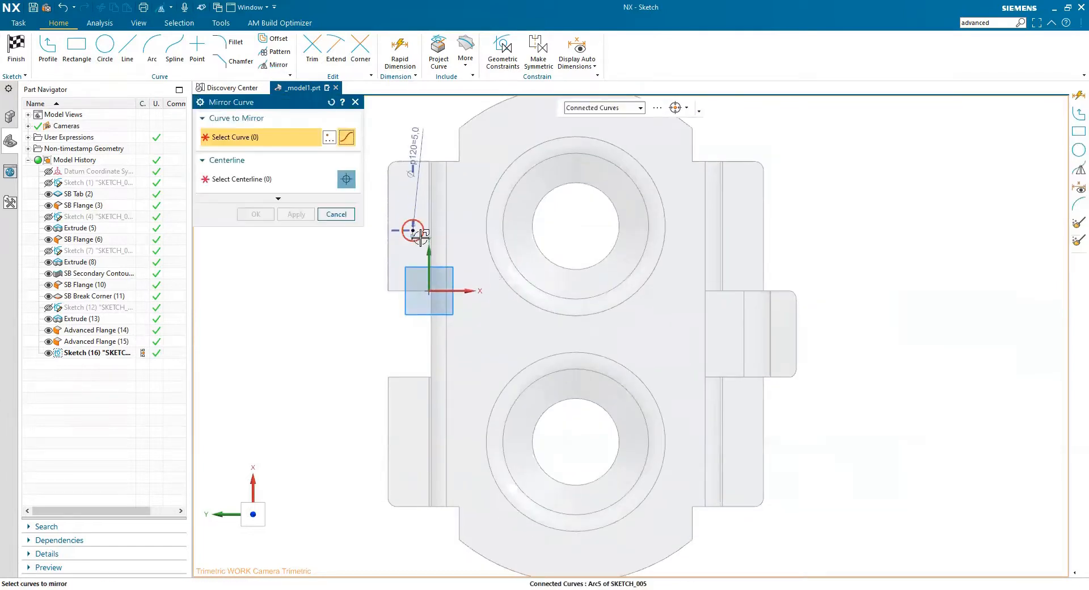
{"action": "left_click", "coordinate": [221, 180]}
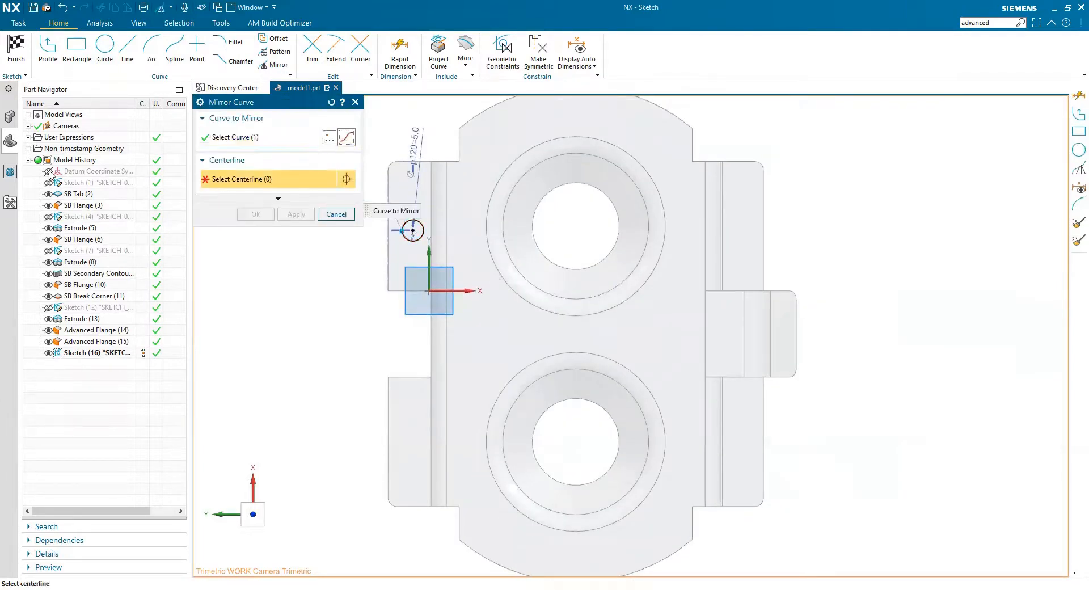
{"action": "left_click", "coordinate": [575, 310]}
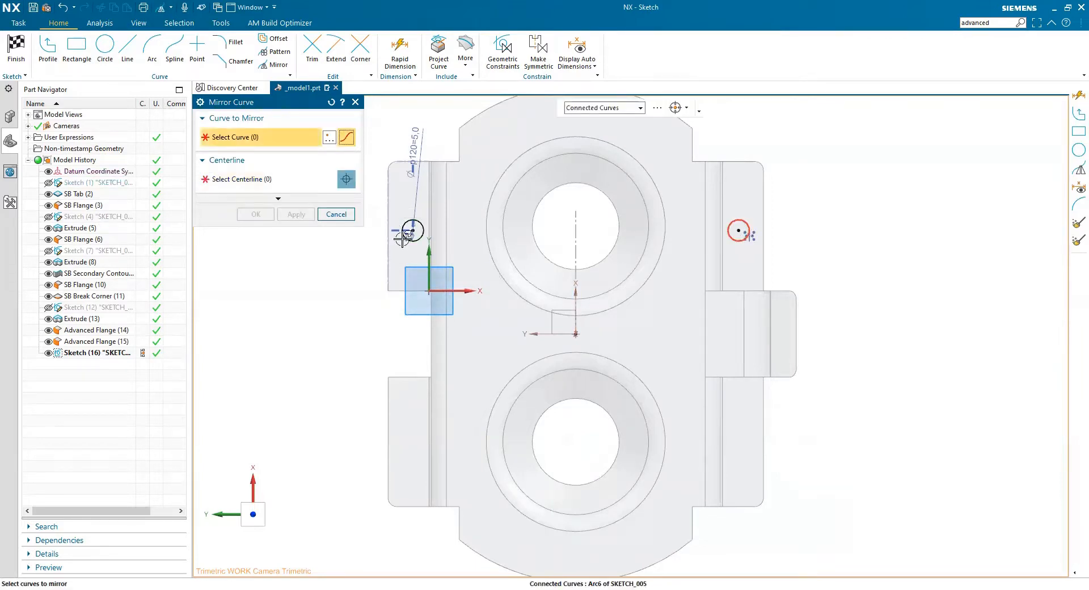
Mirror both circles about the datum Y axis onto the remaining two bottom flange feet
{"action": "left_click", "coordinate": [269, 184]}
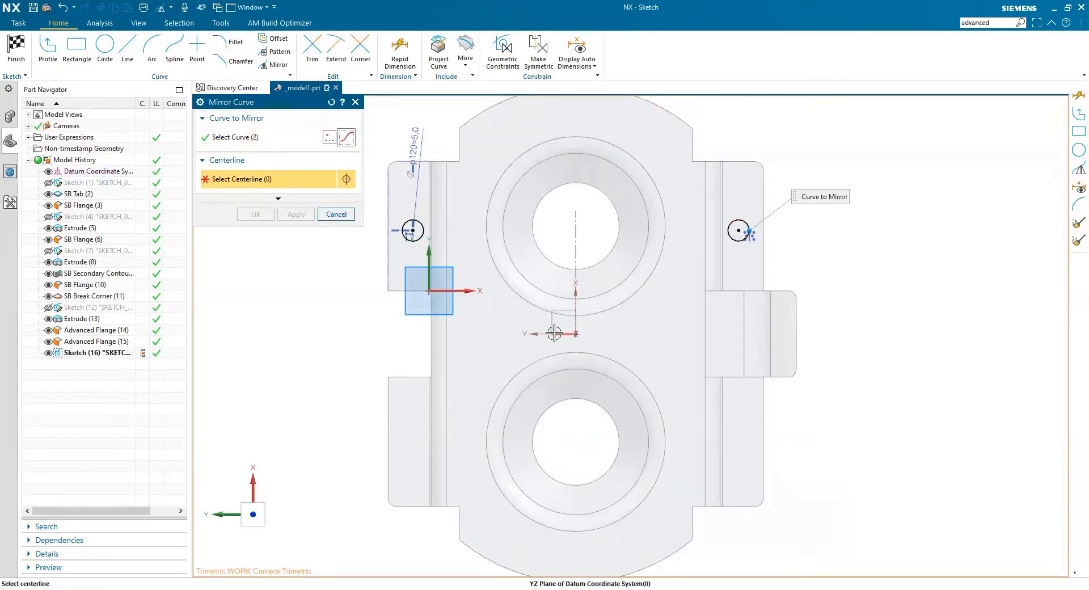
{"action": "left_click", "coordinate": [487, 338]}
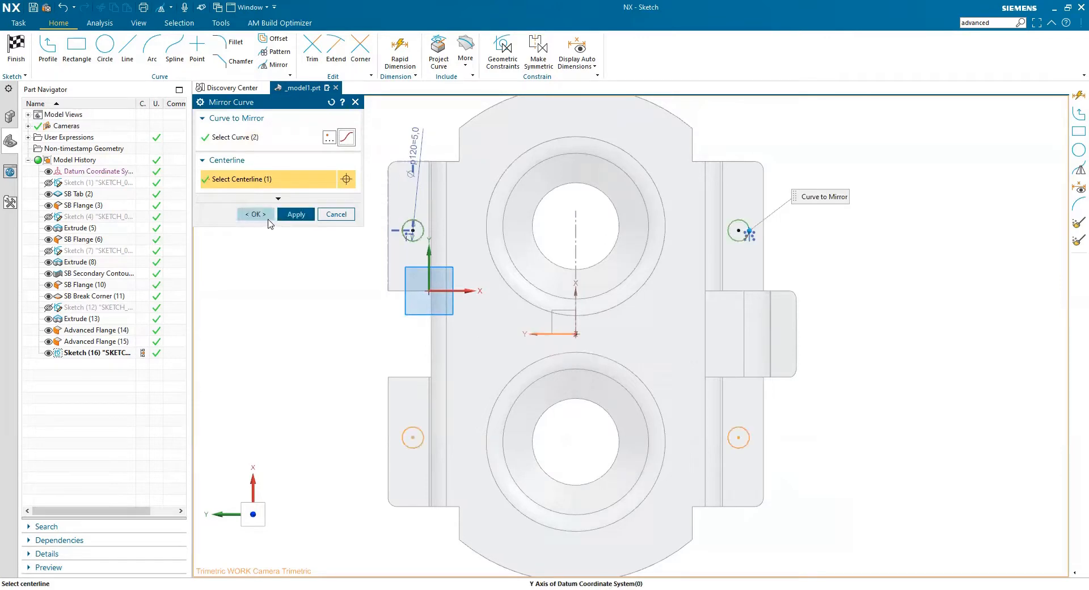
{"action": "left_click", "coordinate": [256, 214]}
{"action": "left_click", "coordinate": [105, 45]}
{"action": "scroll", "coordinate": [783, 345], "scroll_direction": "up", "scroll_amount": 2}
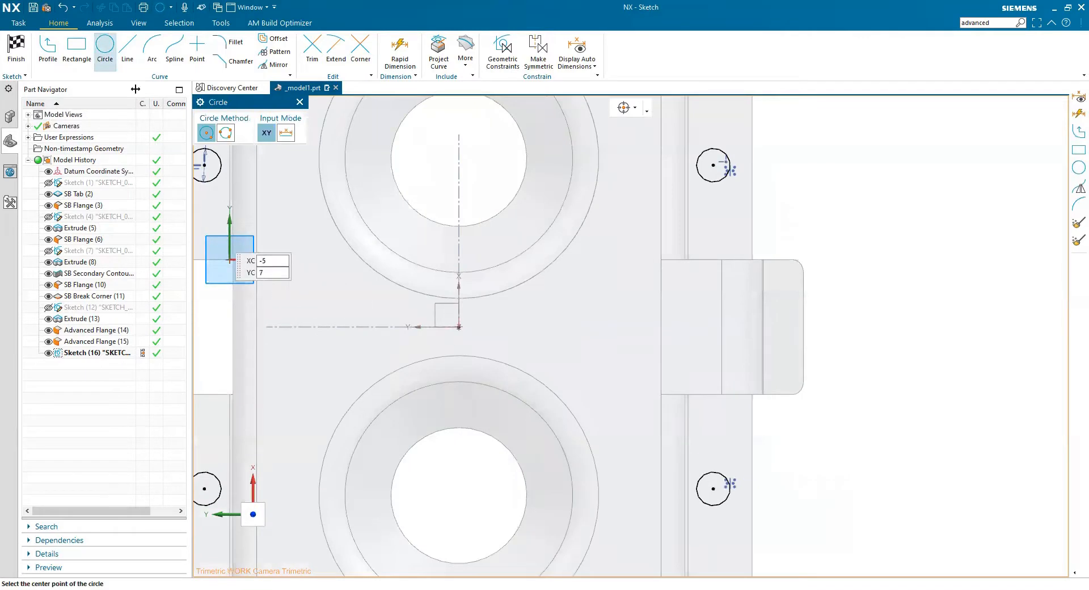
{"action": "left_click", "coordinate": [103, 55]}
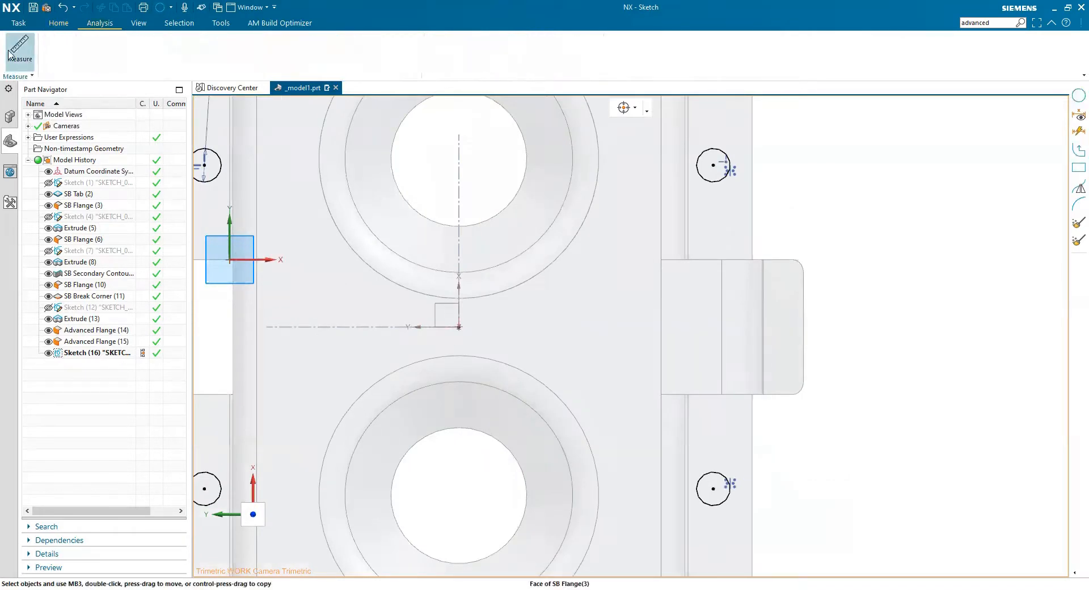
Finish the sketch, cut the four foot circles downward with a reversed 136 mm Extrude, and hide the sketch
{"action": "left_click", "coordinate": [16, 51]}
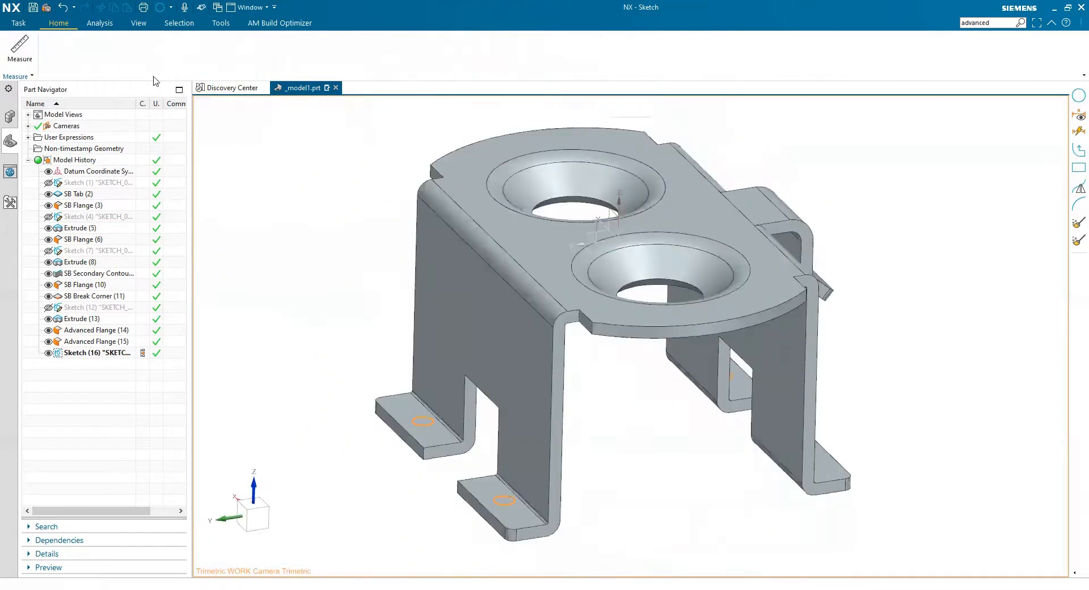
{"action": "left_click", "coordinate": [492, 50]}
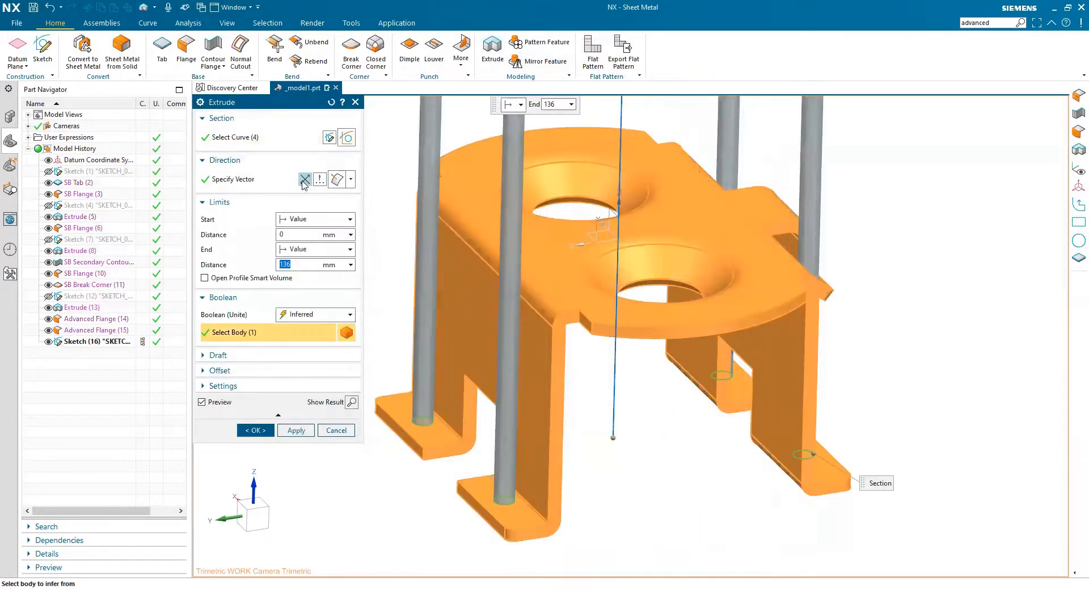
{"action": "left_click", "coordinate": [320, 179]}
{"action": "left_click", "coordinate": [255, 430]}
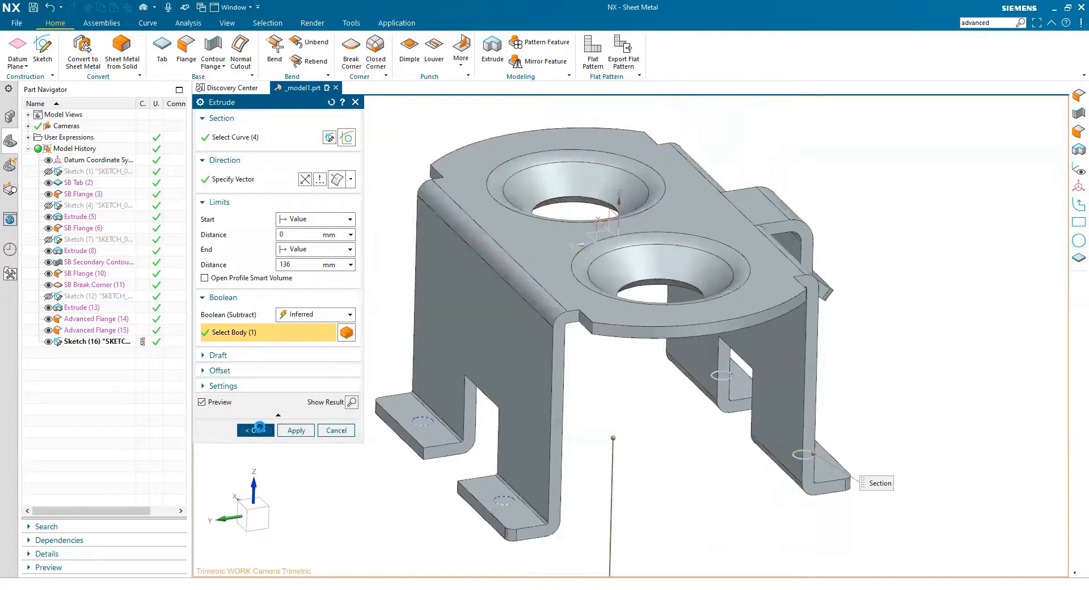
{"action": "left_click", "coordinate": [48, 341]}
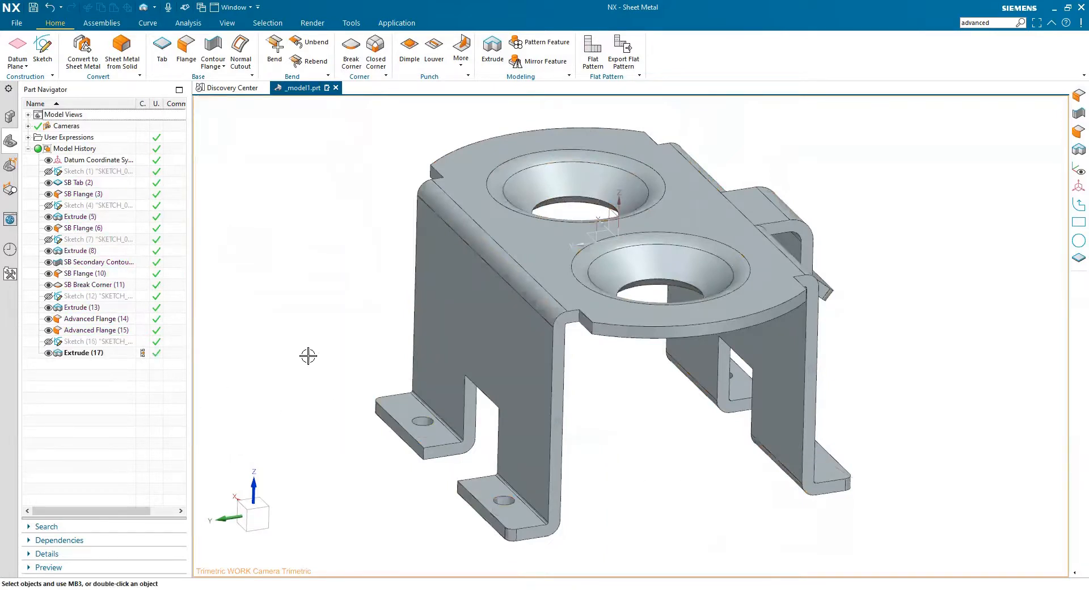
Round the inner corner edges of all four feet beside the wall cutouts using Break Corner with a 2 mm blend
{"action": "left_click", "coordinate": [351, 59]}
{"action": "scroll", "coordinate": [431, 502], "scroll_direction": "up", "scroll_amount": 2}
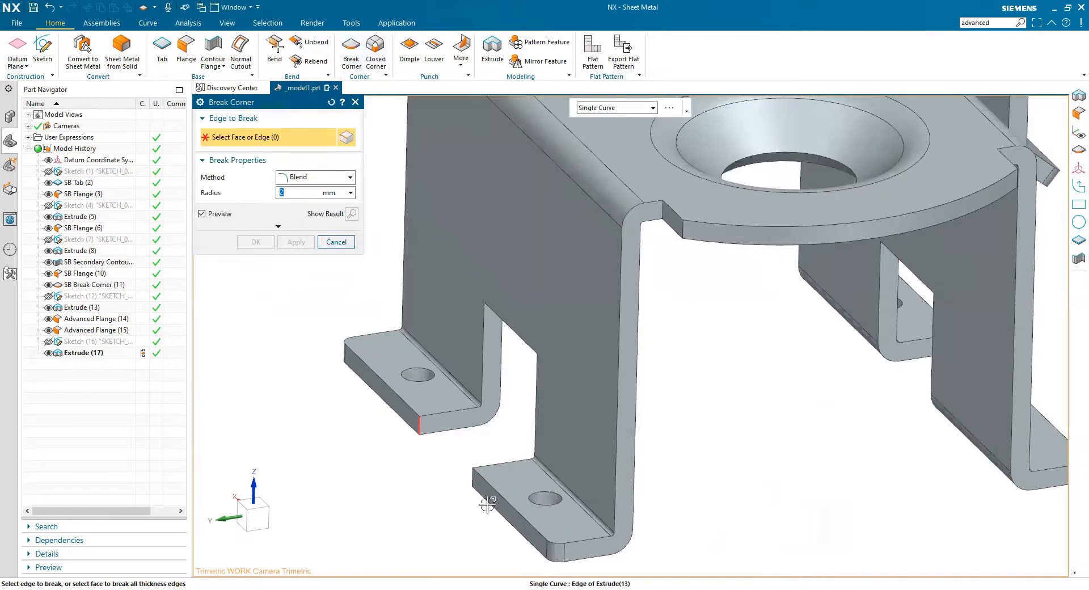
{"action": "left_click", "coordinate": [472, 478]}
{"action": "scroll", "coordinate": [831, 407], "scroll_direction": "down", "scroll_amount": 3}
{"action": "middle_click_drag", "start_coordinate": [832, 408], "coordinate": [795, 406]}
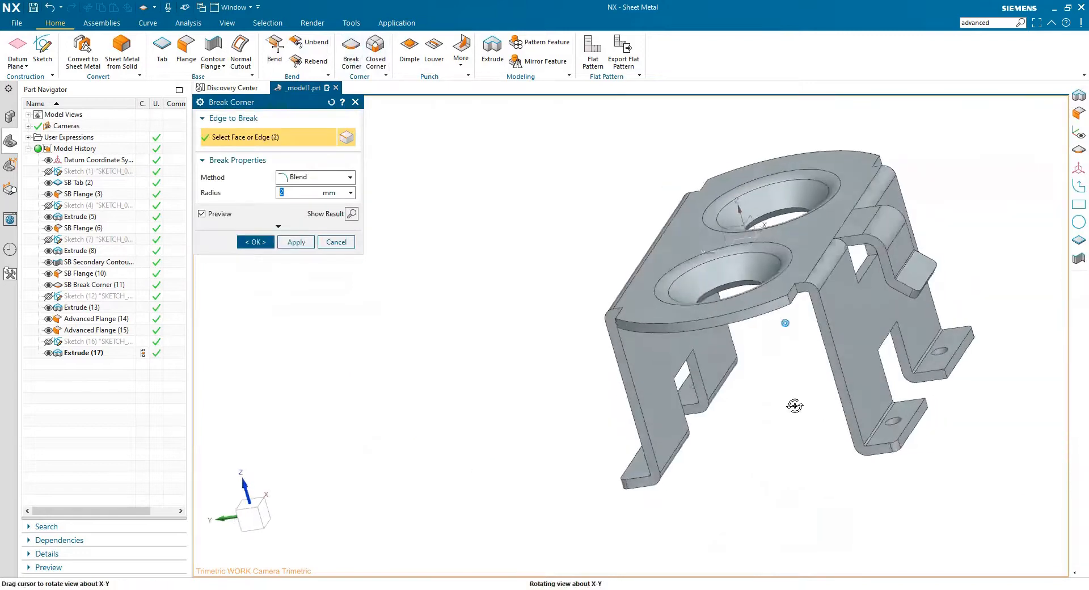
{"action": "scroll", "coordinate": [968, 392], "scroll_direction": "up", "scroll_amount": 2}
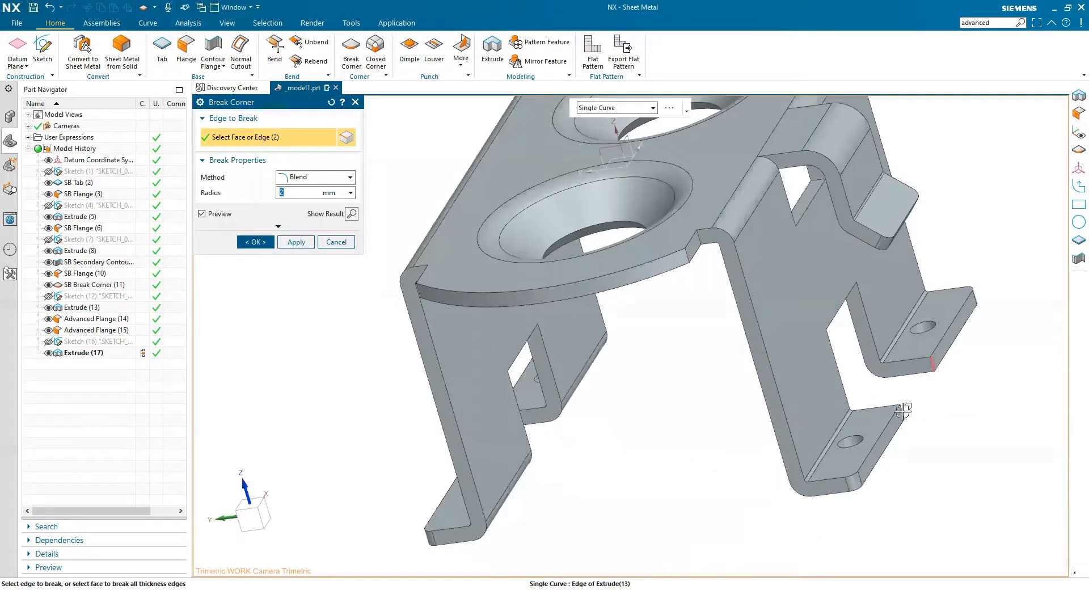
{"action": "scroll", "coordinate": [323, 387], "scroll_direction": "down", "scroll_amount": 2}
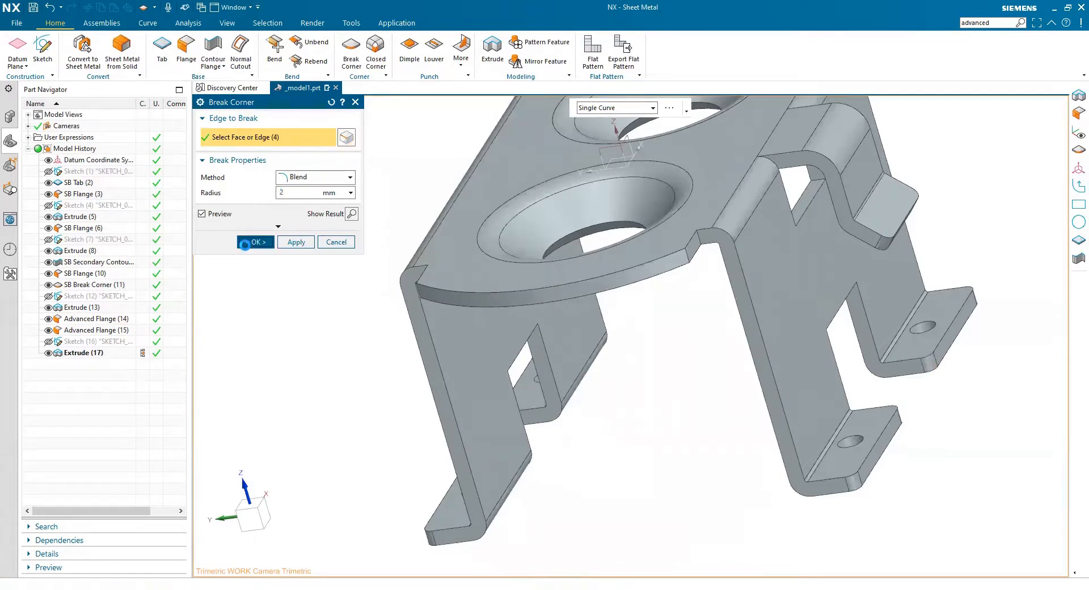
{"action": "left_click", "coordinate": [253, 242]}
Start a sketch on the end face of the angled tab and draw a 5 mm diameter circle on it
{"action": "middle_click_drag", "start_coordinate": [331, 395], "coordinate": [274, 420]}
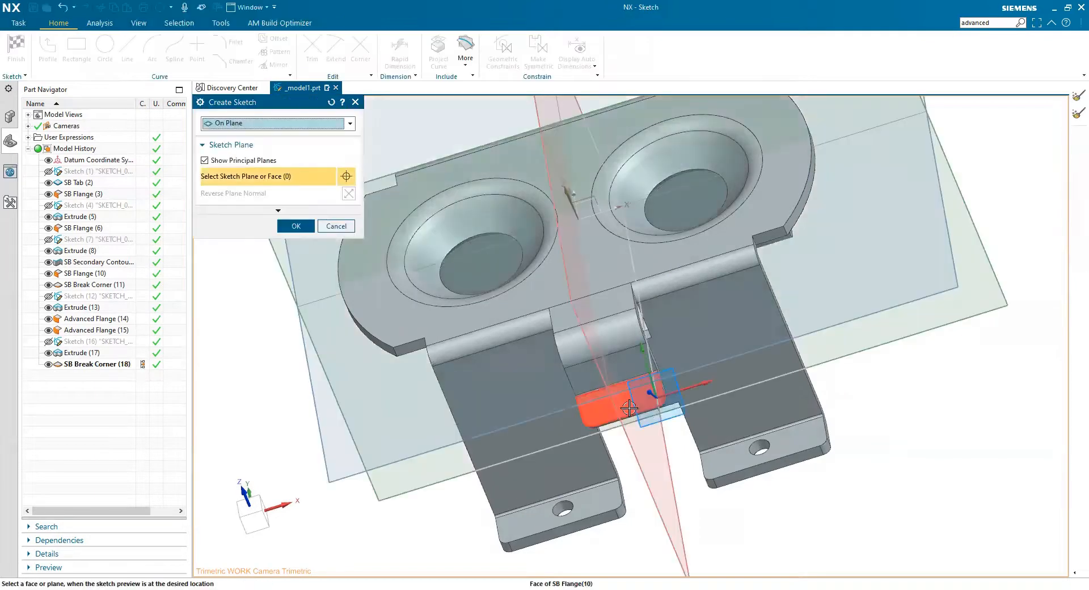
{"action": "left_click", "coordinate": [464, 353]}
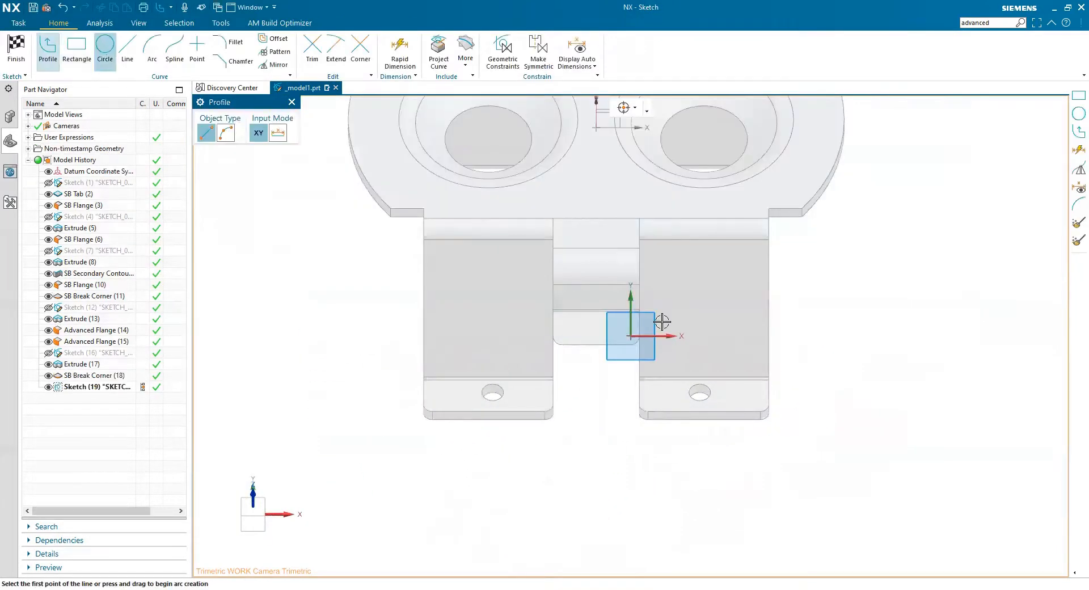
{"action": "key", "text": "o"}
{"action": "left_click", "coordinate": [540, 317]}
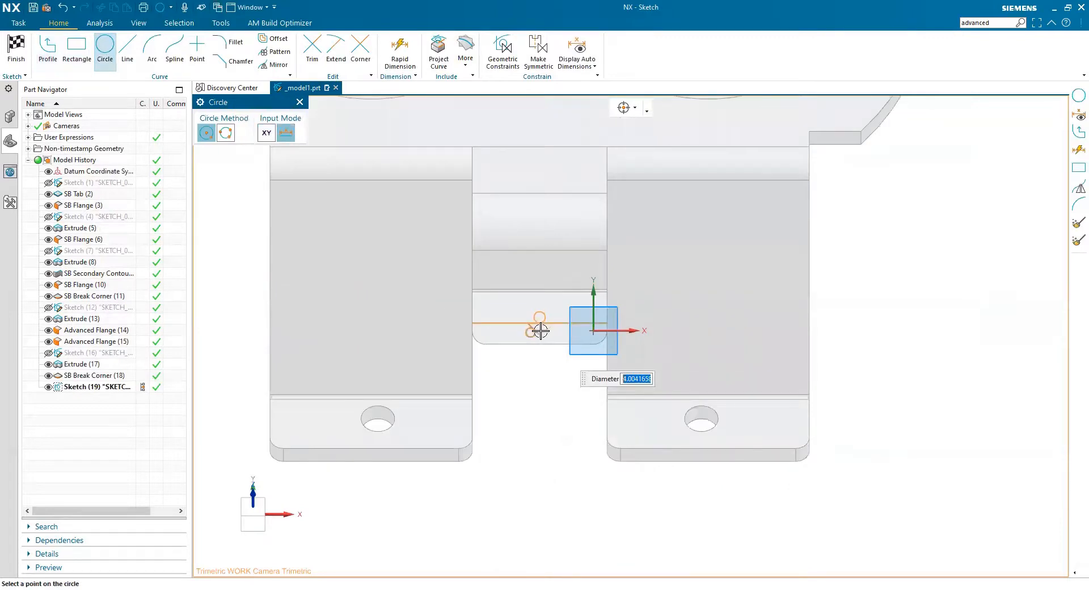
{"action": "type", "text": "5"}
{"action": "key", "text": "Return"}
{"action": "key", "text": "Escape"}
Align the circle's centre vertically with the midpoint of the tab's end edge
{"action": "left_click", "coordinate": [539, 317]}
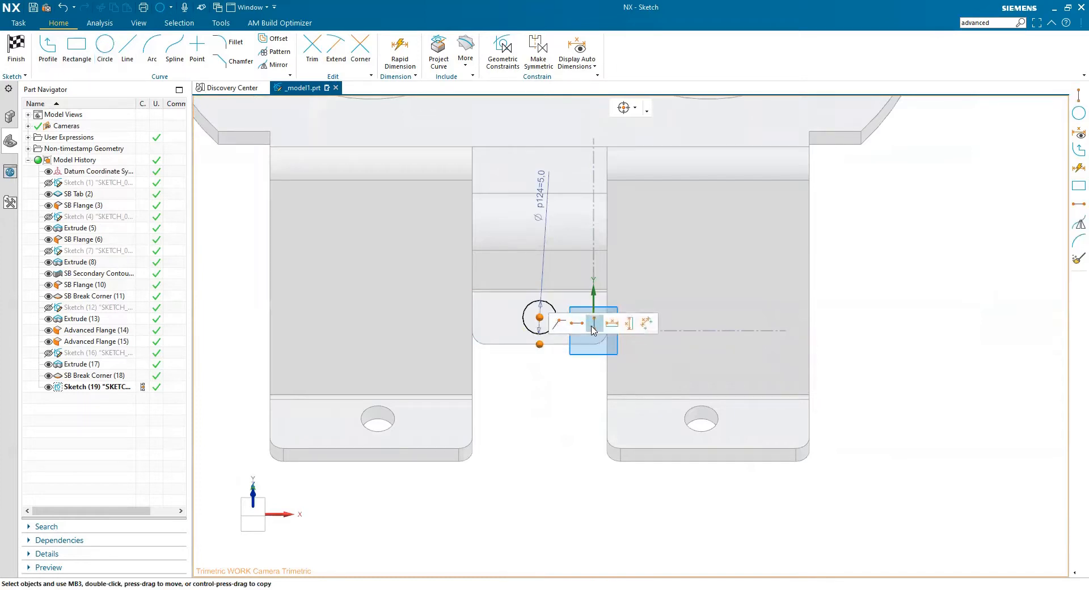
{"action": "key", "text": "d"}
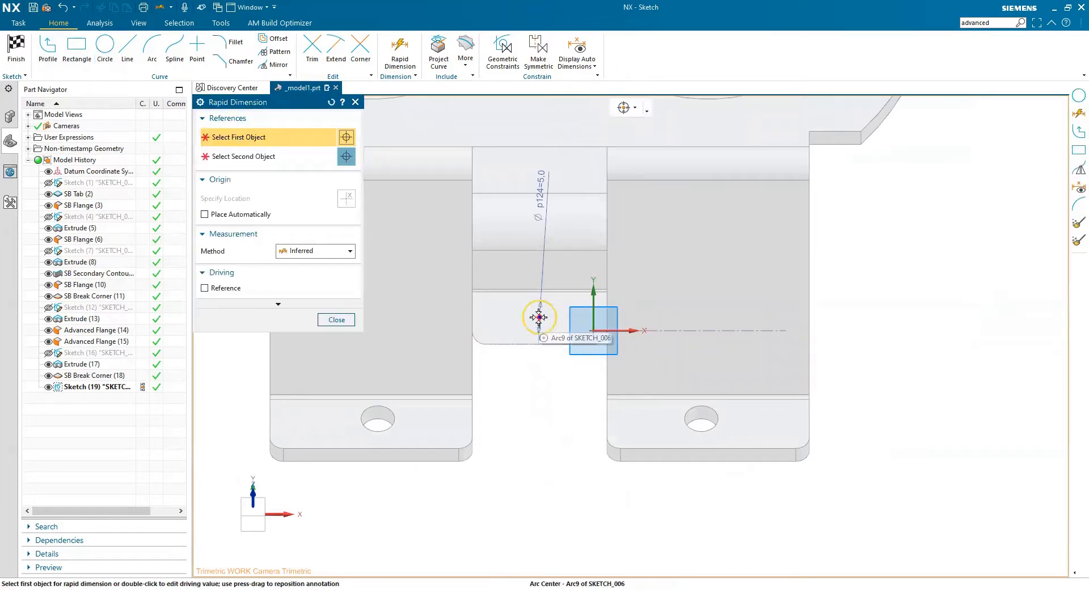
{"action": "left_click", "coordinate": [540, 317]}
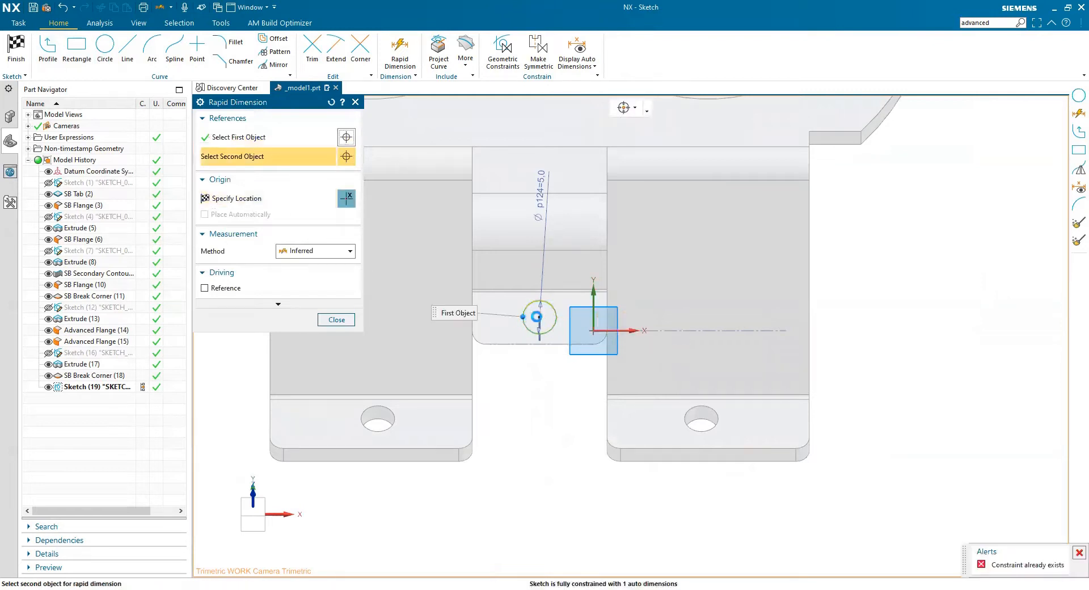
{"action": "key", "text": "Escape"}
Dimension the circle's centre 3.5 mm from the tab's bend edge
{"action": "left_click", "coordinate": [471, 316]}
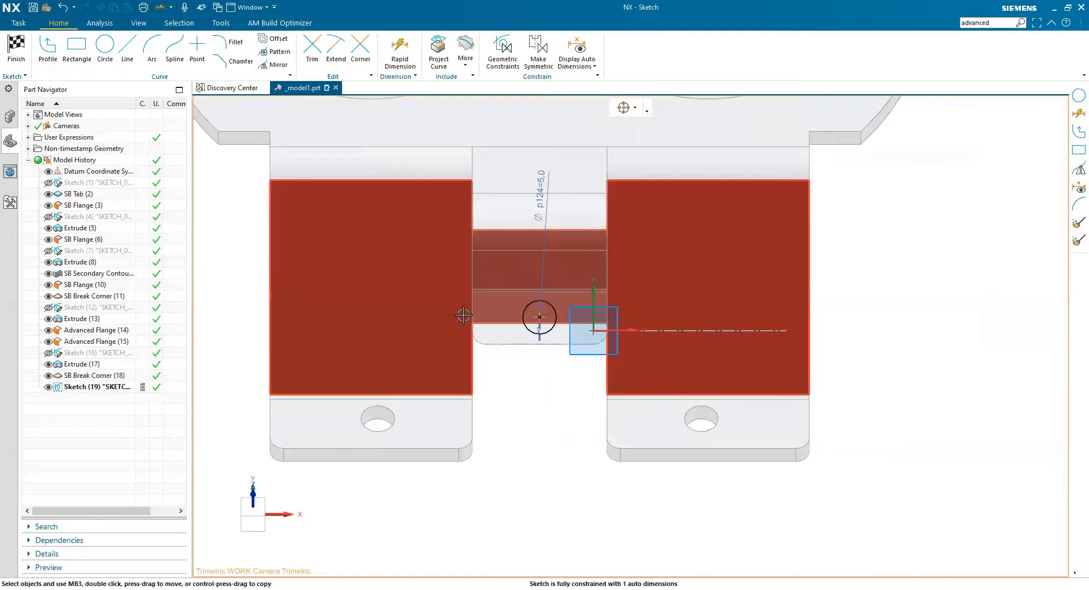
{"action": "key", "text": "d"}
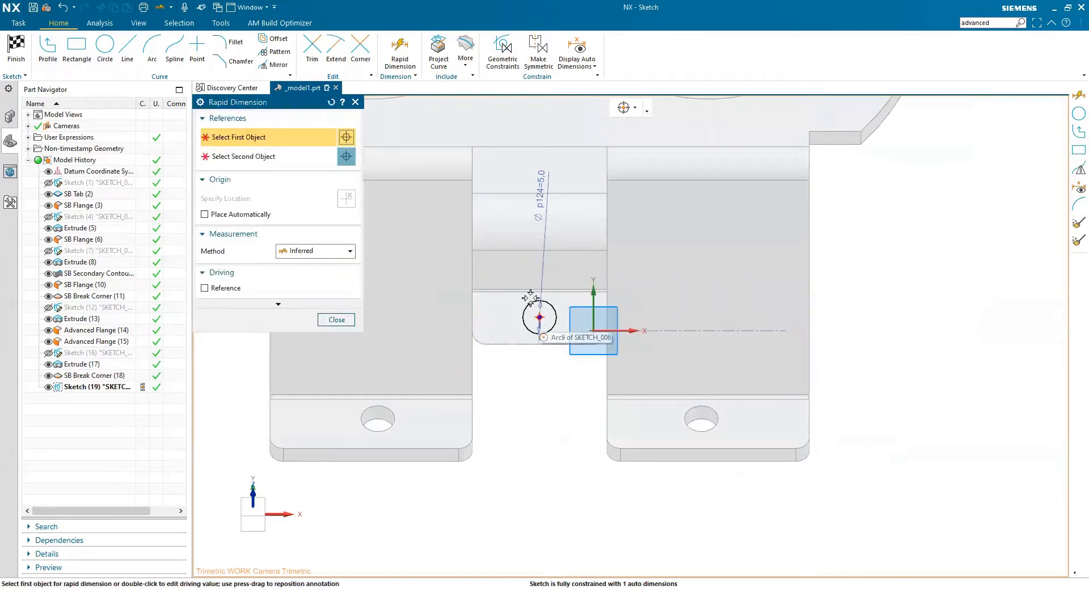
{"action": "left_click", "coordinate": [531, 296]}
{"action": "left_click", "coordinate": [552, 296]}
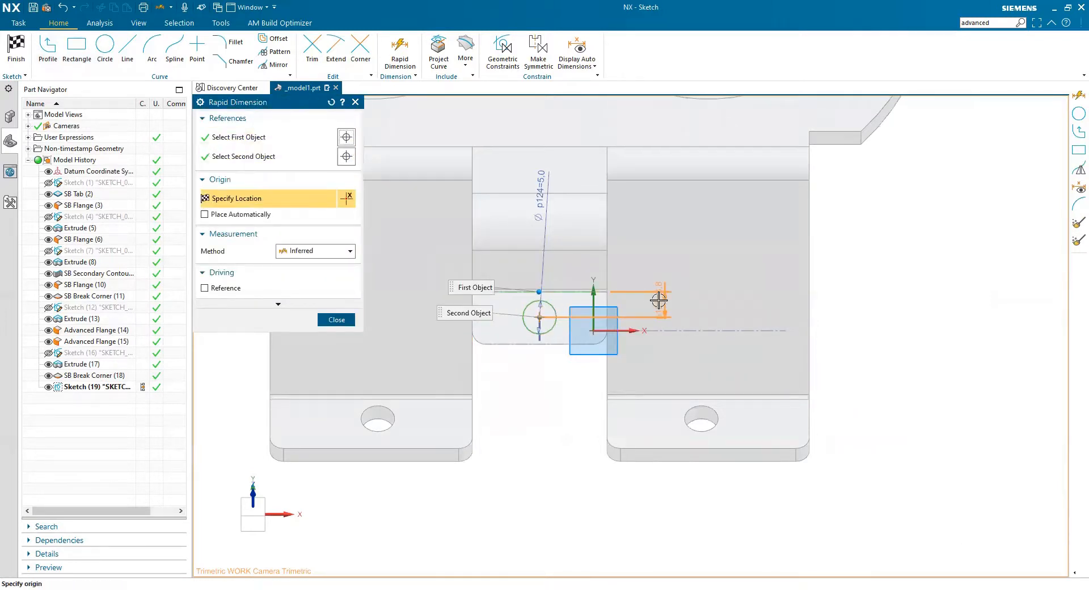
{"action": "left_click", "coordinate": [636, 373]}
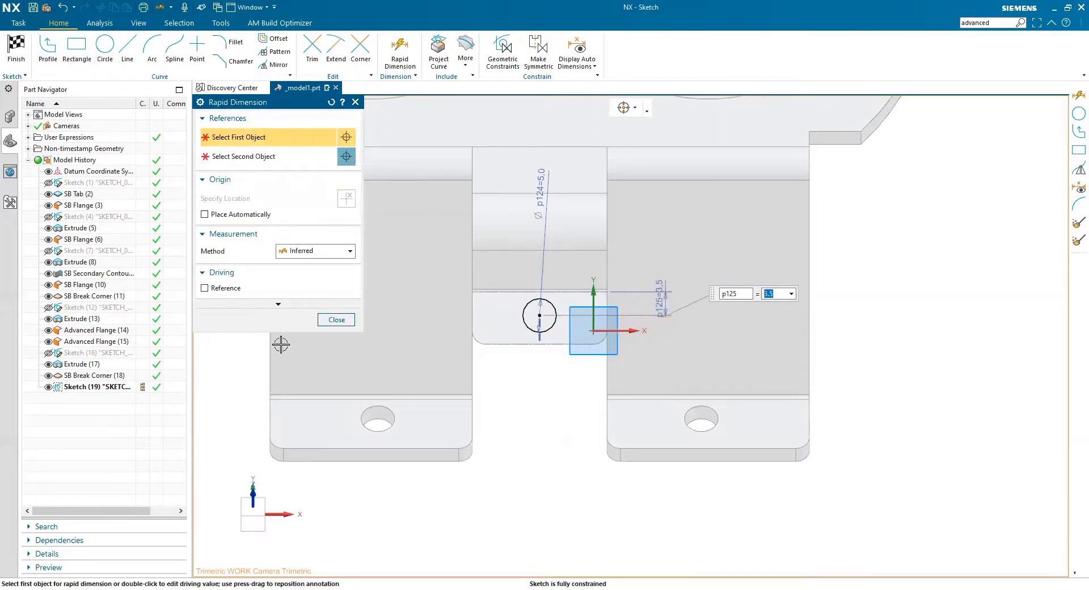
Finish the sketch, cut the circle through the tab with a reversed 10 mm Extrude, and hide the sketch
{"action": "left_click", "coordinate": [15, 48]}
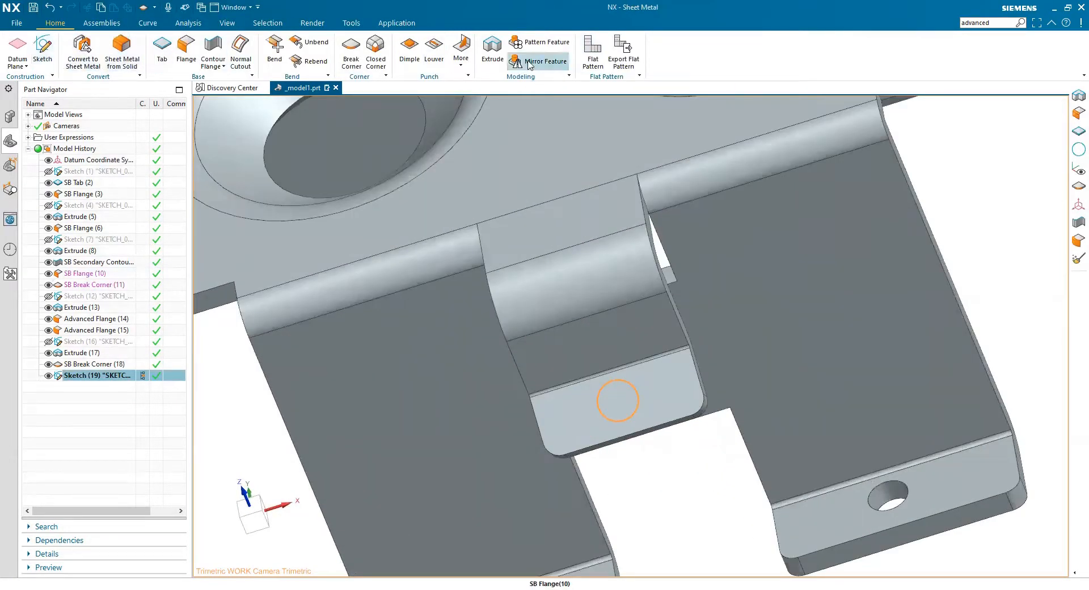
{"action": "left_click", "coordinate": [492, 48]}
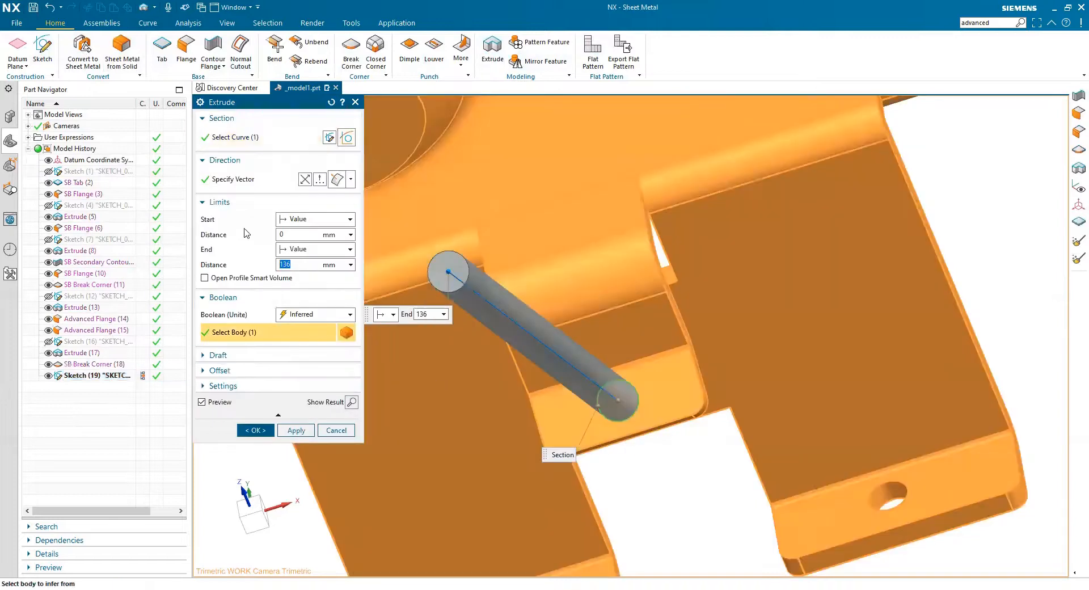
{"action": "left_click", "coordinate": [304, 179]}
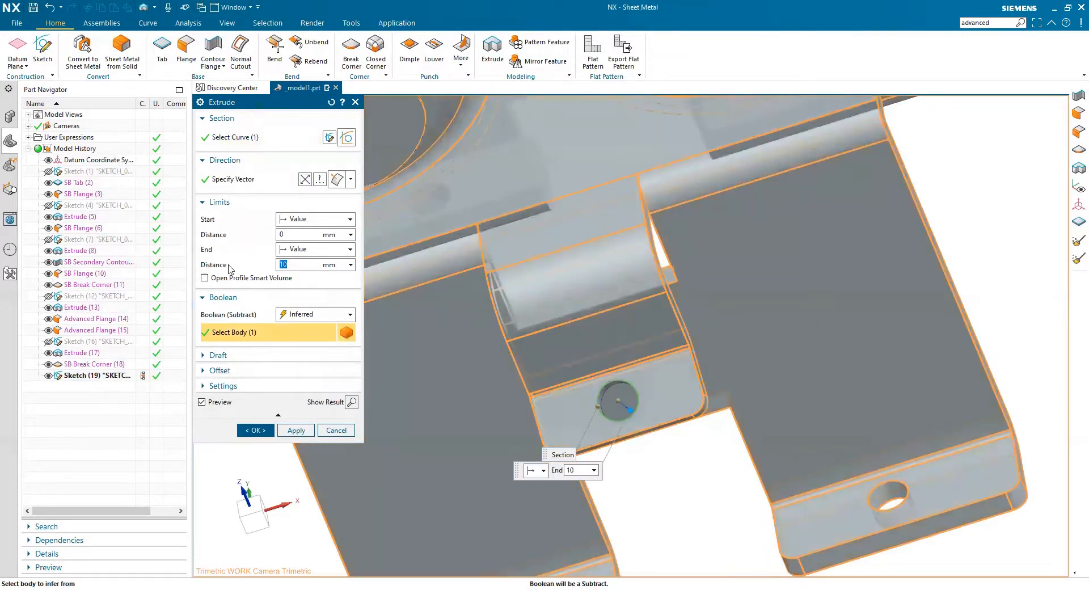
{"action": "left_click", "coordinate": [267, 429]}
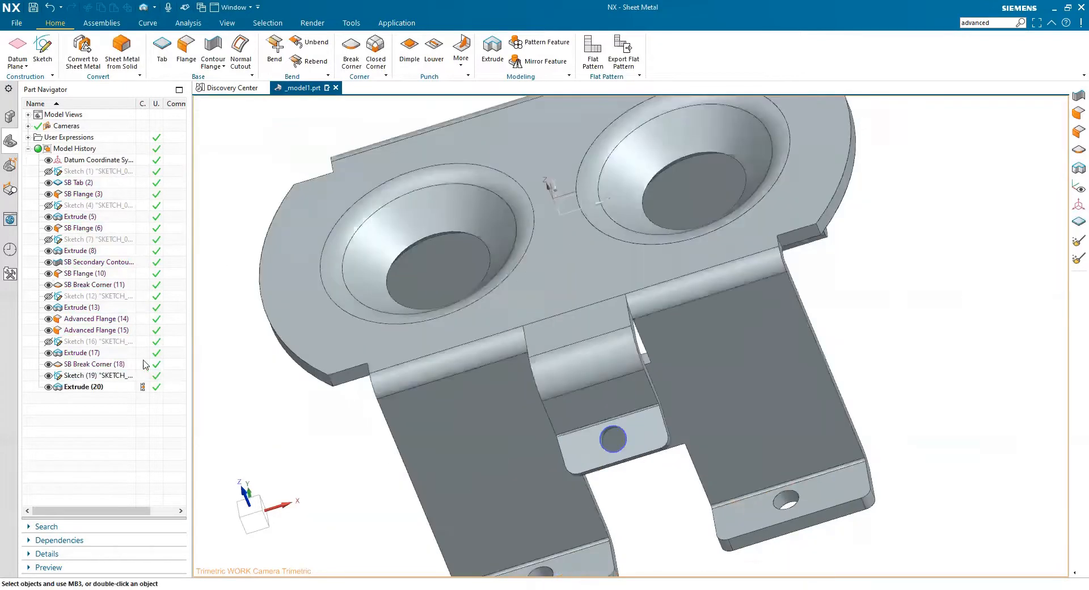
{"action": "left_click", "coordinate": [47, 375]}
Change the display colour of the whole bracket body to white
{"action": "scroll", "coordinate": [487, 477], "scroll_direction": "down", "scroll_amount": 3}
{"action": "mouse_move", "coordinate": [486, 477]}
{"action": "middle_mouse_down"}
{"action": "mouse_move", "coordinate": [528, 434]}
{"action": "mouse_move", "coordinate": [487, 416]}
{"action": "mouse_move", "coordinate": [365, 410]}
{"action": "mouse_move", "coordinate": [301, 428]}
{"action": "mouse_move", "coordinate": [308, 465]}
{"action": "mouse_move", "coordinate": [308, 445]}
{"action": "mouse_move", "coordinate": [292, 464]}
{"action": "mouse_move", "coordinate": [297, 503]}
{"action": "mouse_move", "coordinate": [287, 437]}
{"action": "mouse_move", "coordinate": [267, 466]}
{"action": "mouse_move", "coordinate": [282, 454]}
{"action": "middle_mouse_up"}
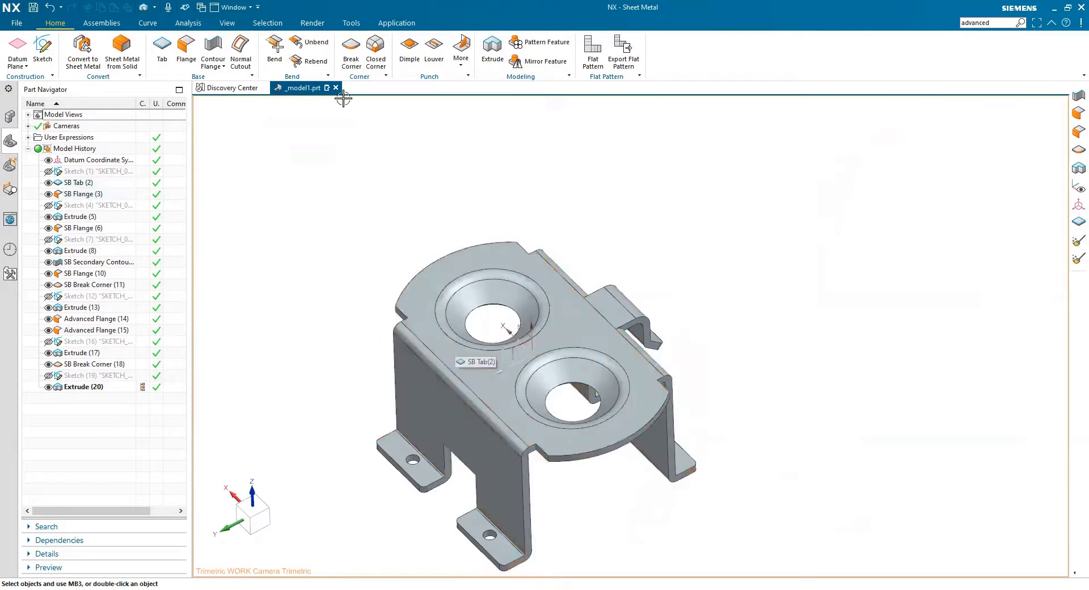
{"action": "left_click", "coordinate": [227, 22]}
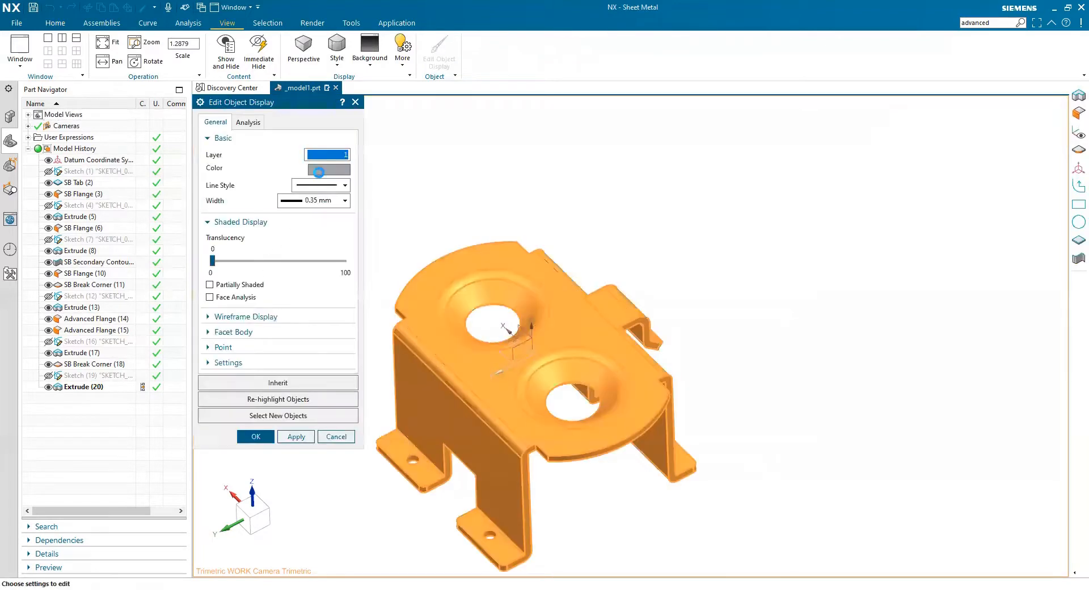
{"action": "left_click", "coordinate": [319, 171]}
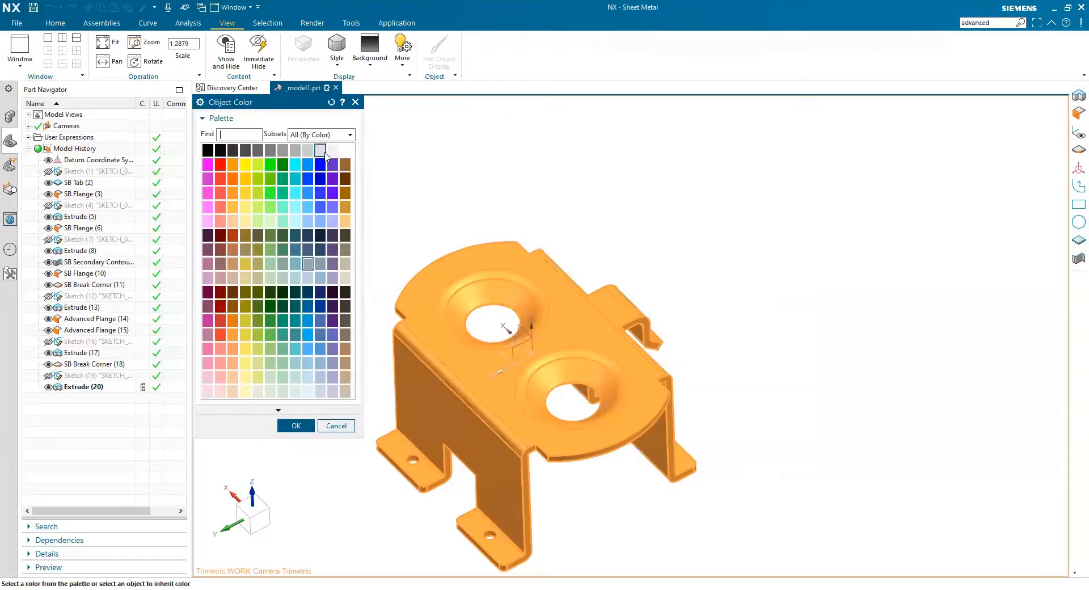
{"action": "left_click", "coordinate": [296, 425]}
Hide the datum coordinate system and bring the bracket closer in a lower three-quarter view
{"action": "middle_click_drag", "start_coordinate": [310, 321], "coordinate": [314, 301]}
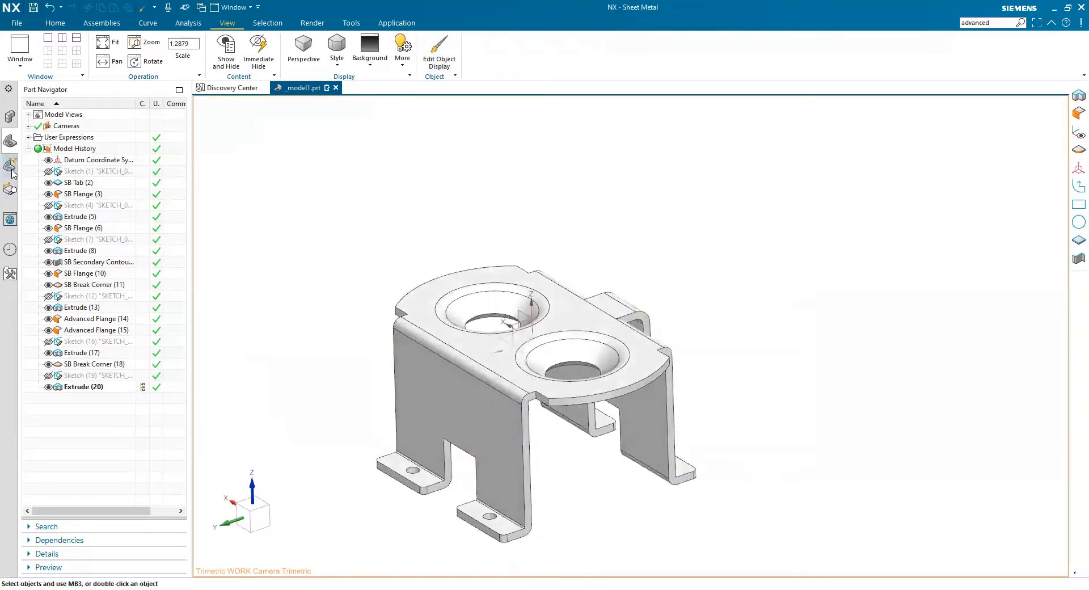
{"action": "left_click", "coordinate": [48, 162]}
{"action": "scroll", "coordinate": [287, 192], "scroll_direction": "up", "scroll_amount": 3}
{"action": "middle_click_drag", "start_coordinate": [287, 191], "coordinate": [322, 163]}
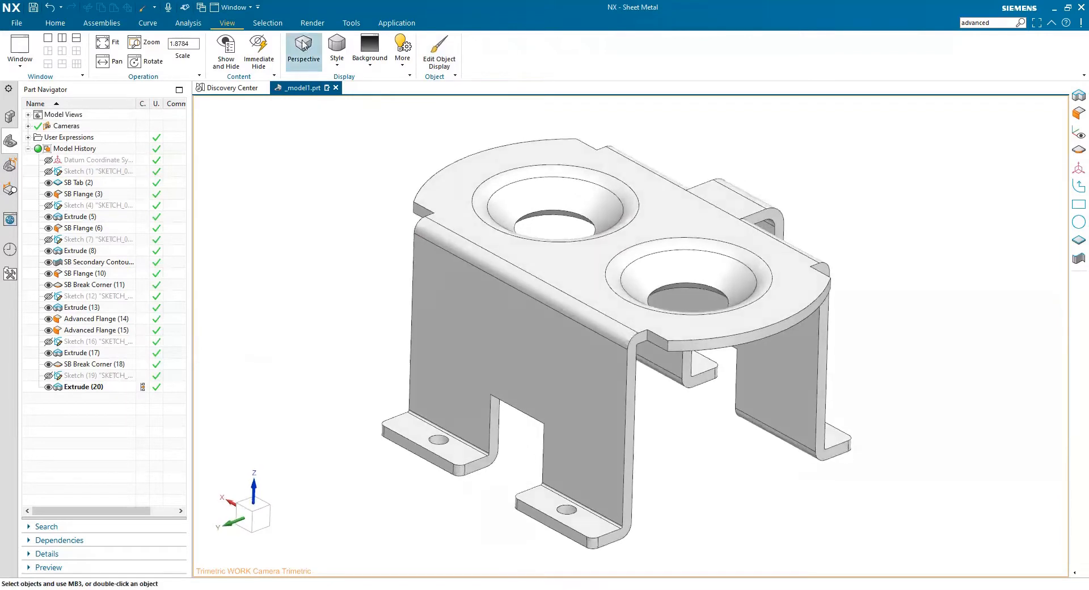
Switch to the Advanced Studio rendering environment and frame the bracket from above at an angle
{"action": "left_click", "coordinate": [310, 24]}
{"action": "left_click", "coordinate": [16, 50]}
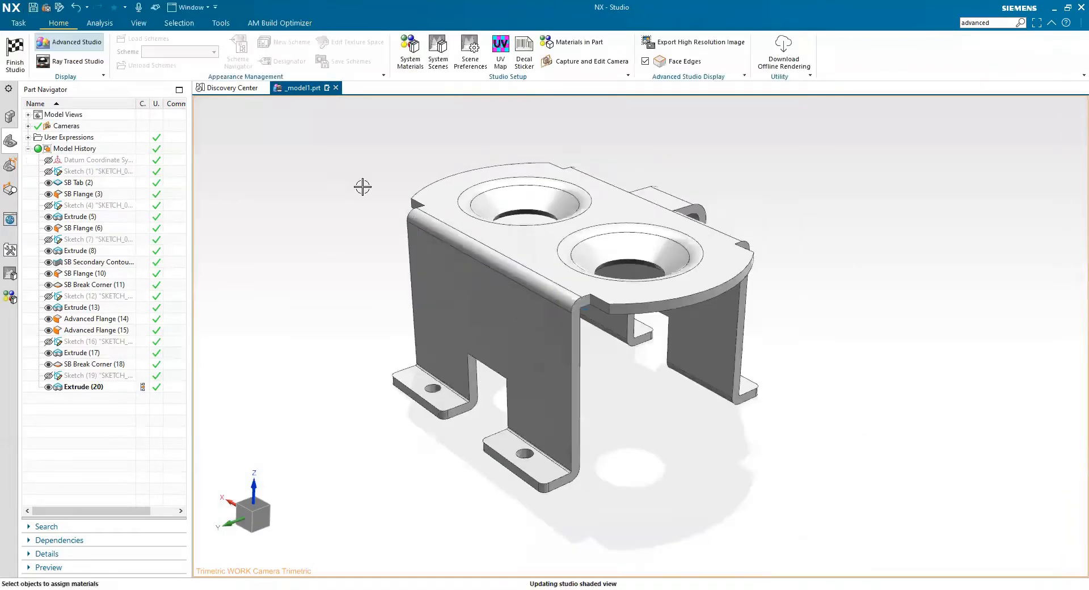
{"action": "scroll", "coordinate": [325, 157], "scroll_direction": "down", "scroll_amount": 4}
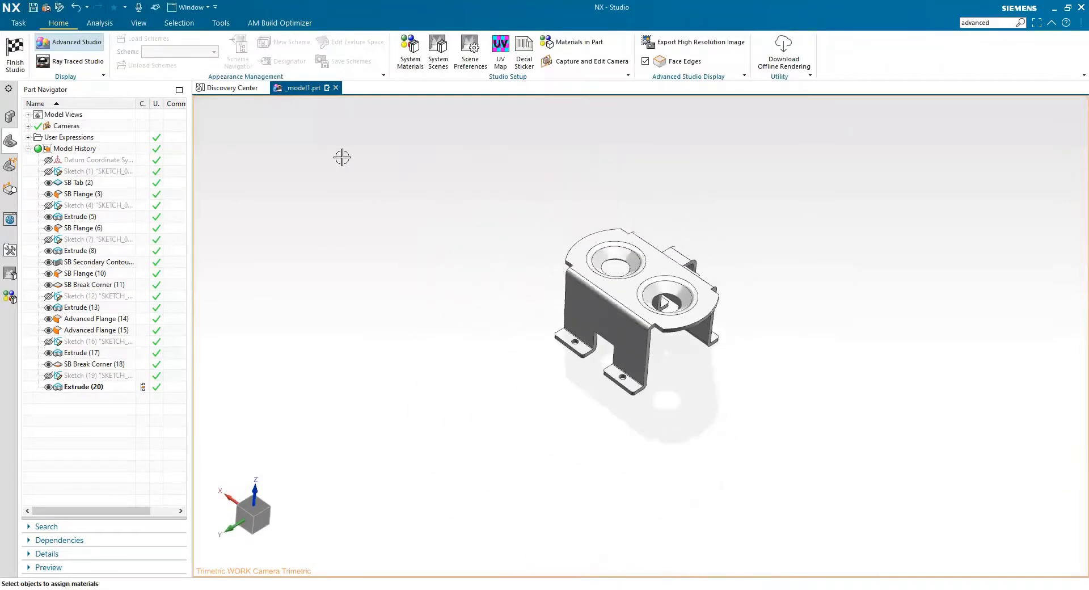
{"action": "scroll", "coordinate": [610, 214], "scroll_direction": "up", "scroll_amount": 3}
{"action": "middle_click_drag", "start_coordinate": [742, 255], "coordinate": [717, 204]}
{"action": "scroll", "coordinate": [707, 192], "scroll_direction": "up", "scroll_amount": 1}
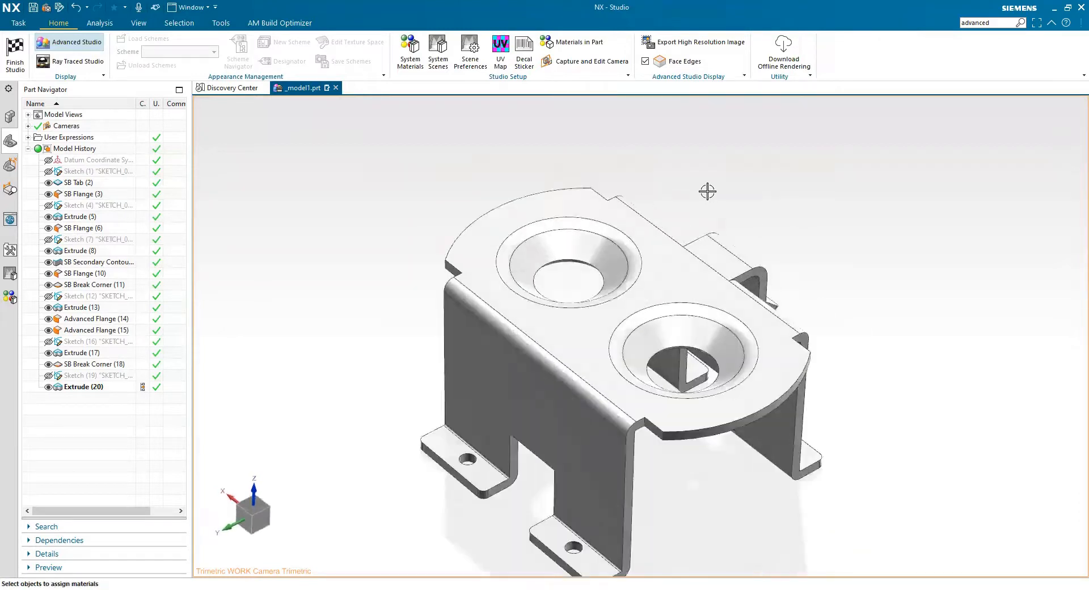
Open the system scenes library and toggle the face edges off and back on
{"action": "left_click", "coordinate": [437, 60]}
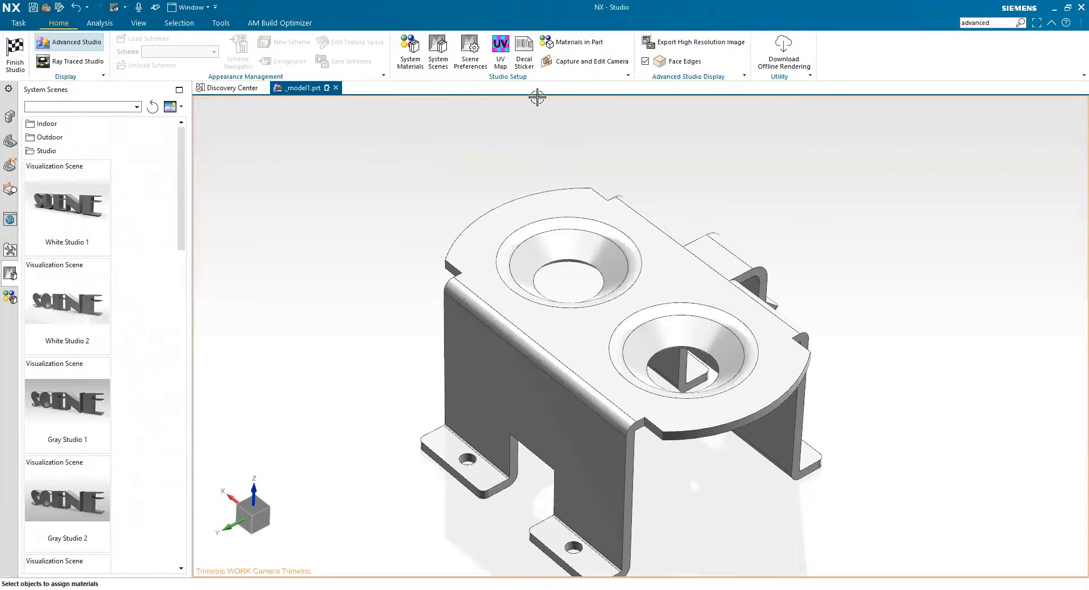
{"action": "left_click", "coordinate": [676, 62]}
{"action": "left_click", "coordinate": [676, 65]}
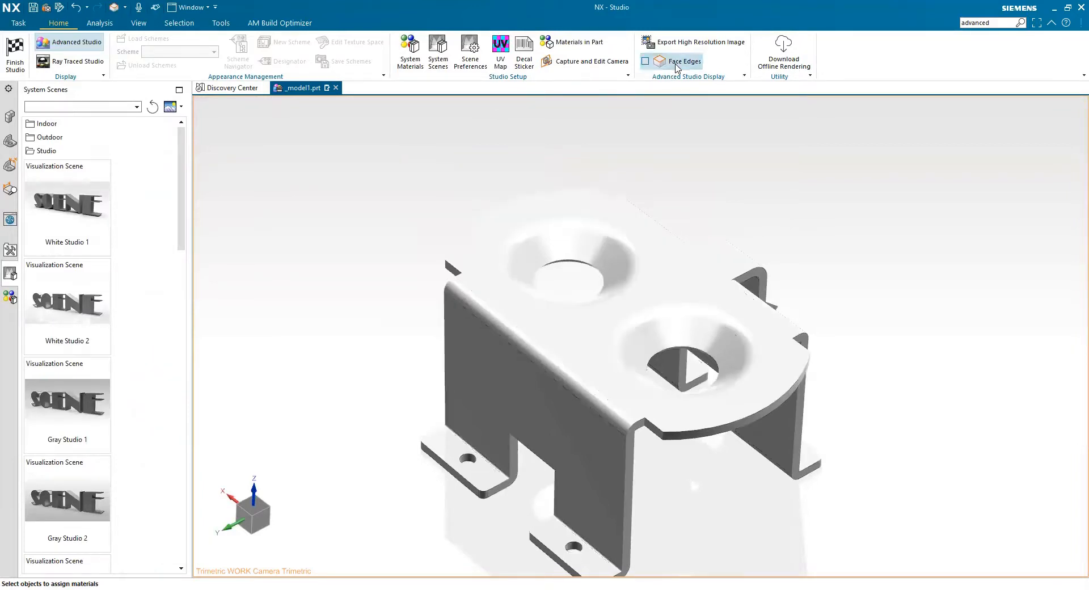
Try to apply the White Studio 1 scene to the bracket's rendered view
{"action": "left_click_drag", "start_coordinate": [67, 204], "coordinate": [316, 217]}
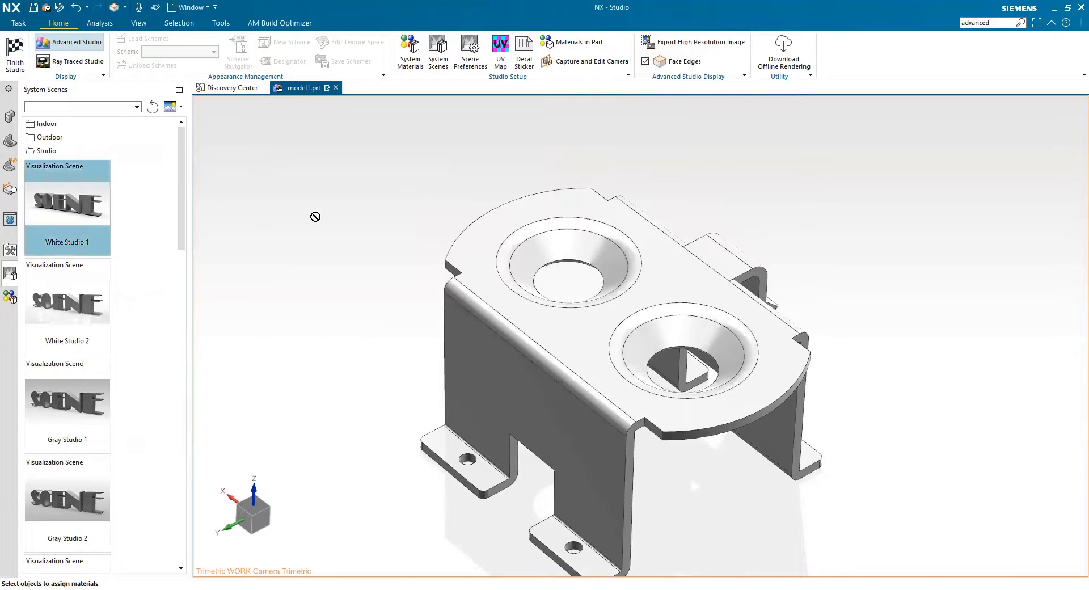
{"action": "left_click", "coordinate": [442, 328]}
{"action": "scroll", "coordinate": [343, 317], "scroll_direction": "up", "scroll_amount": 2}
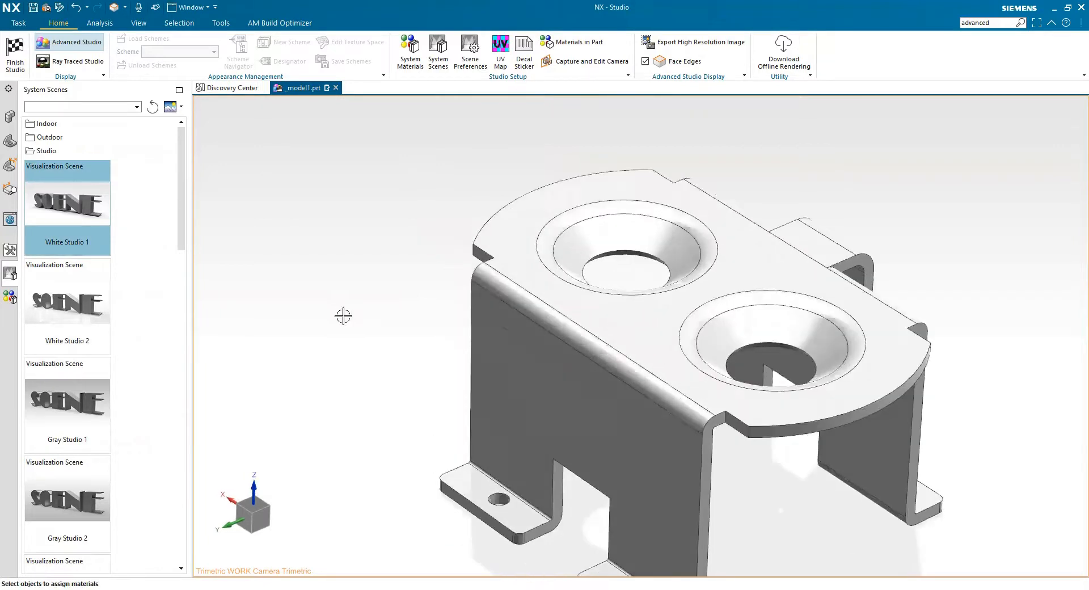
{"action": "scroll", "coordinate": [343, 316], "scroll_direction": "down", "scroll_amount": 2}
{"action": "middle_click_drag", "start_coordinate": [342, 316], "coordinate": [366, 341]}
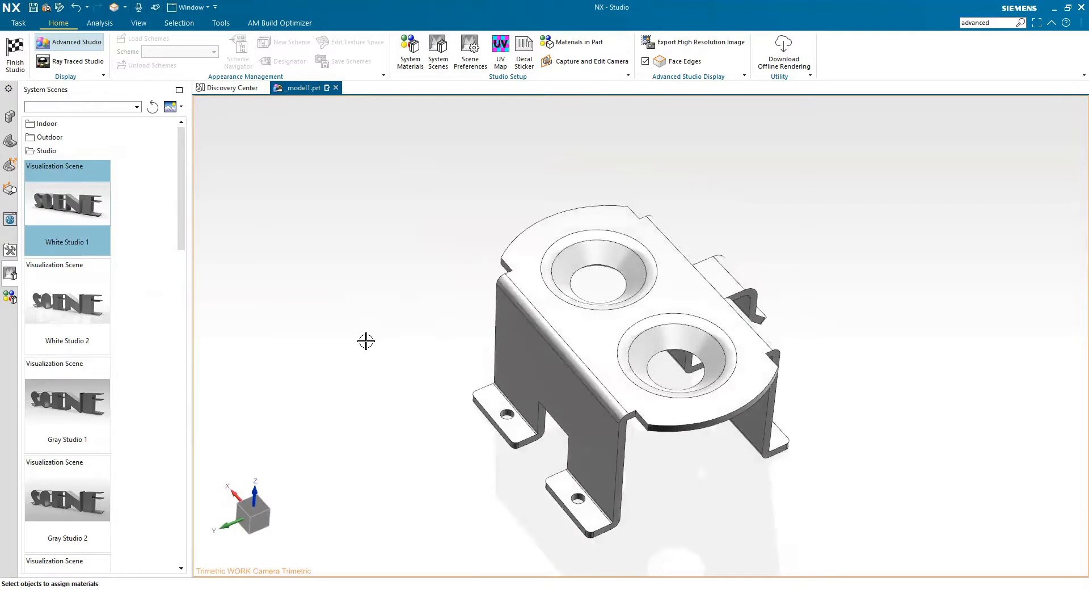